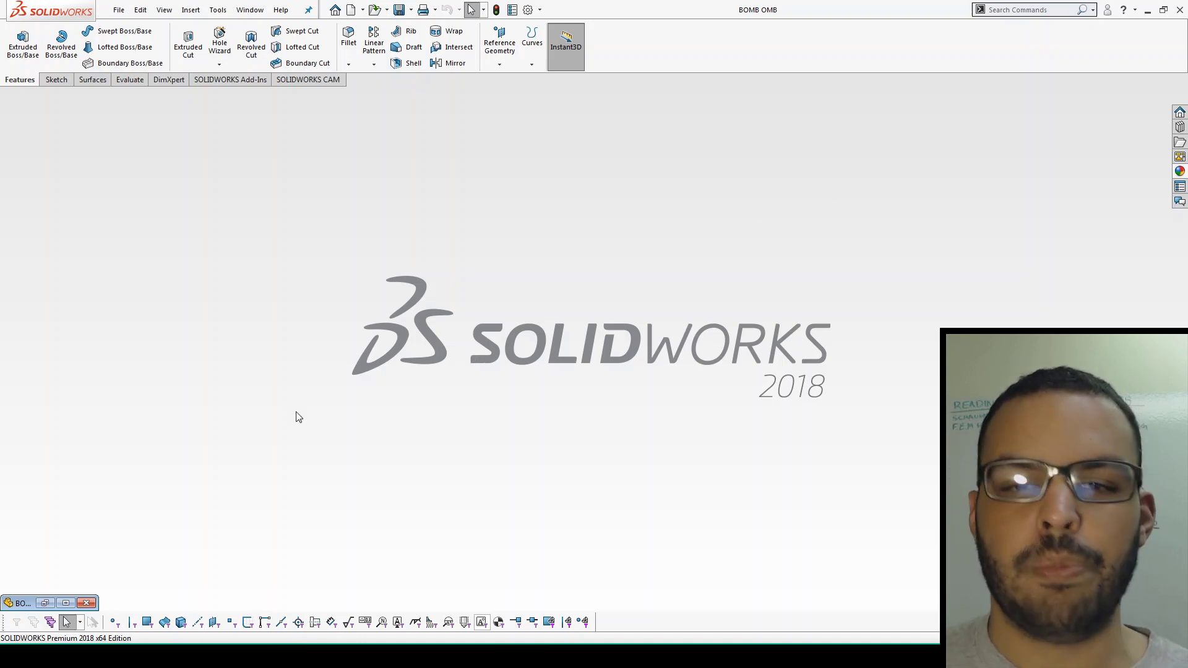
# Step: Restore the minimized BOMB OMB part window and examine the bomb's body and the cut end of its twisted fuse
pyautogui.click(67, 603)
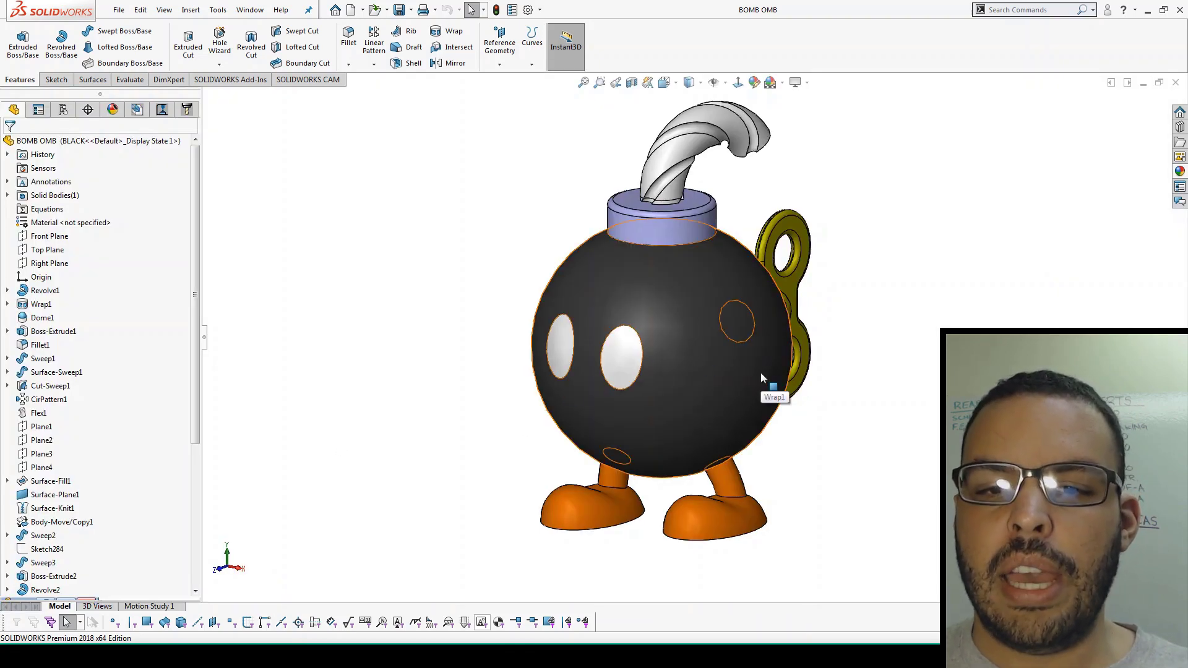
pyautogui.moveTo(760, 372); pyautogui.dragTo(276, 398, button='middle')
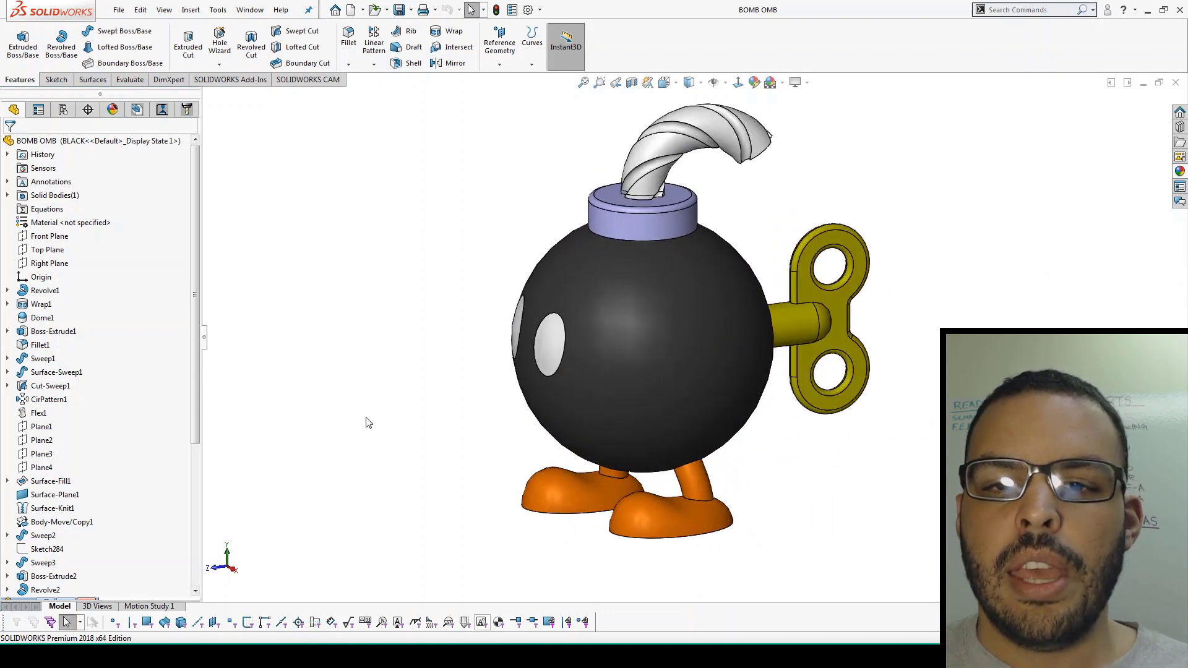
pyautogui.moveTo(548, 384); pyautogui.dragTo(585, 380, button='middle')
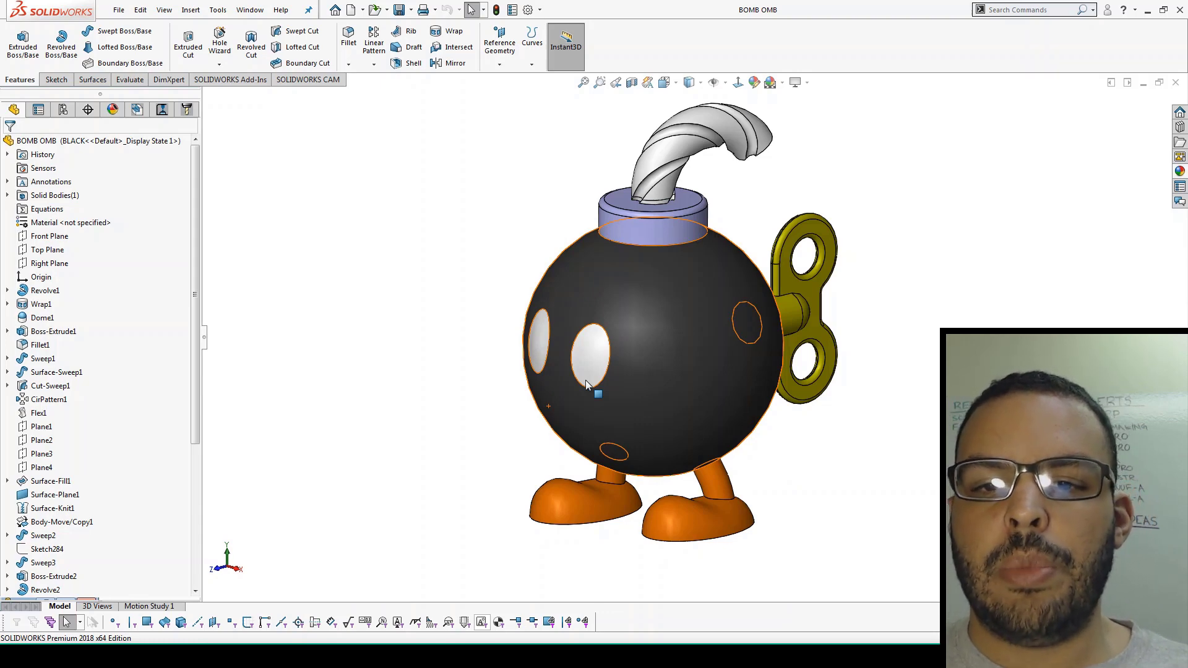
pyautogui.moveTo(585, 380); pyautogui.dragTo(767, 402, button='middle')
pyautogui.scroll(-6, 725, 223)
pyautogui.scroll(-3, 725, 223)
pyautogui.moveTo(684, 186); pyautogui.dragTo(634, 103, button='middle')
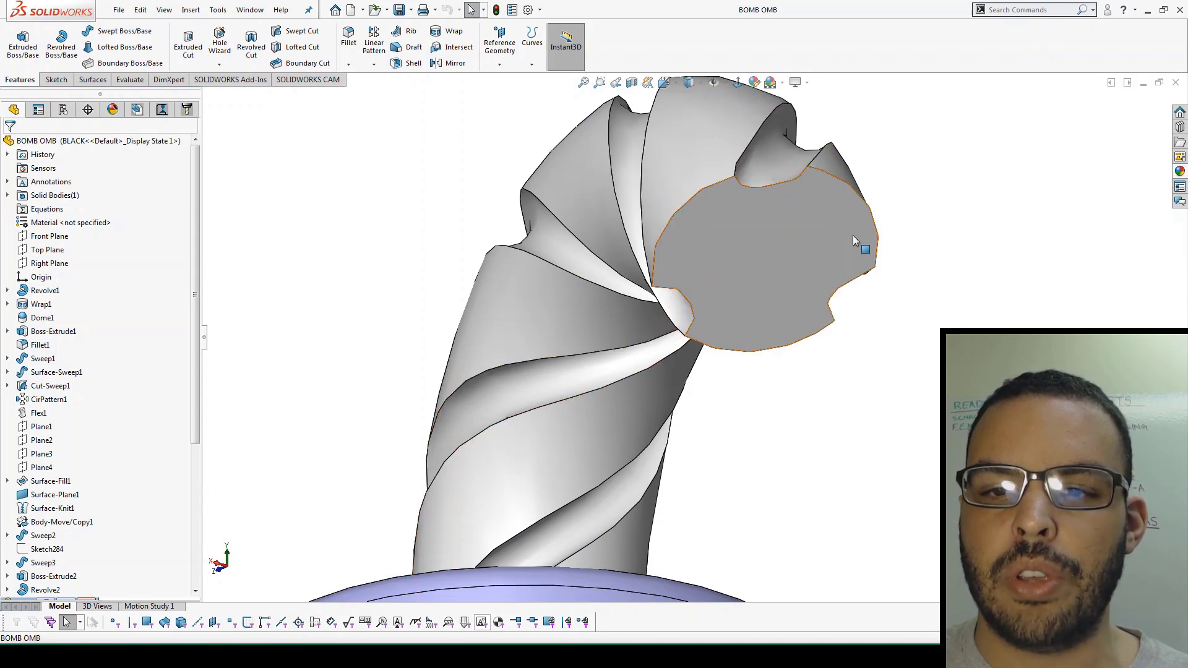
pyautogui.scroll(3, 751, 320)
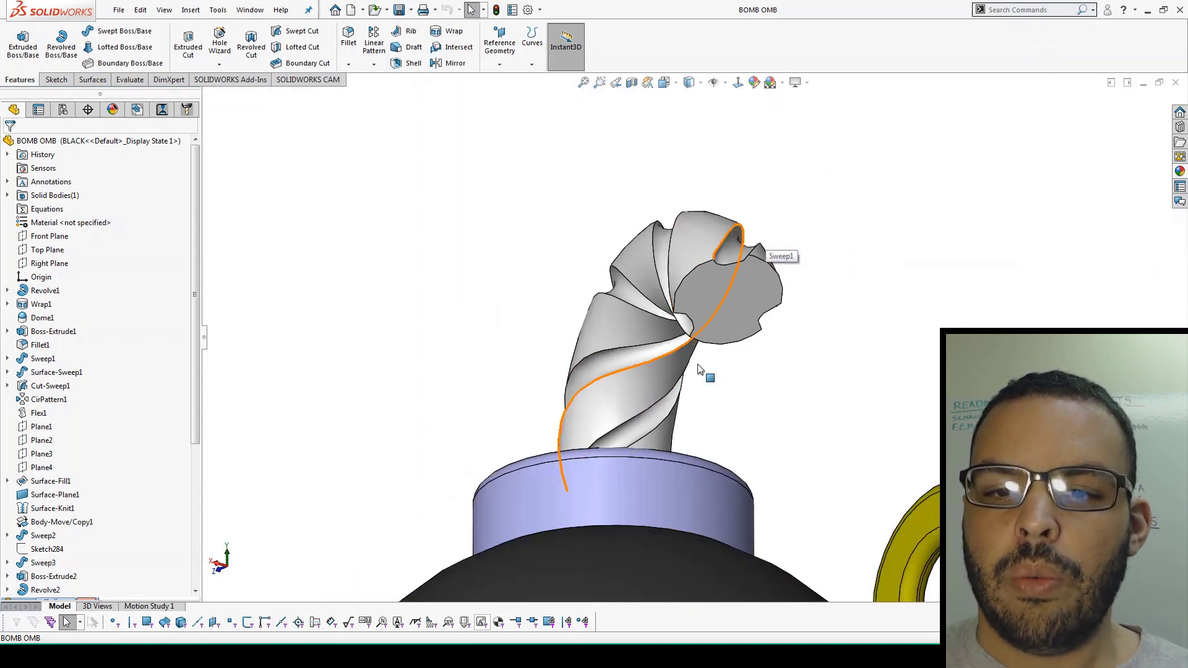
pyautogui.scroll(4, 740, 320)
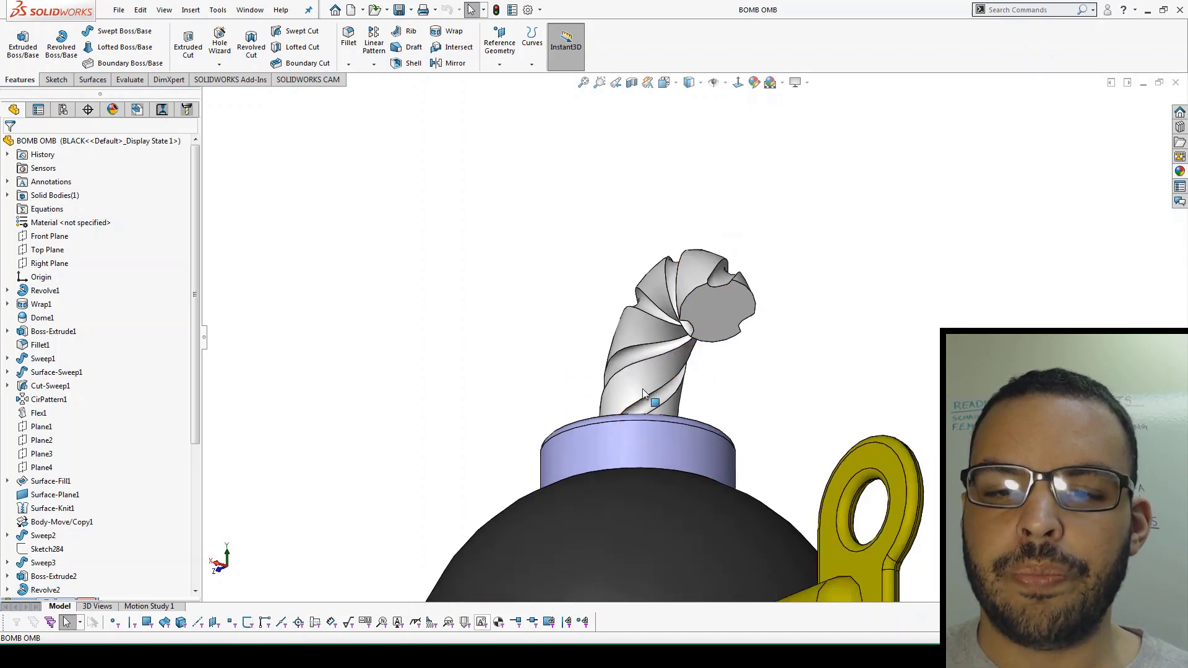
# Step: Examine the wind-up key at the back of the bomb and the overall model from several angles
pyautogui.hotkey('ctrl', '4')
pyautogui.scroll(-3, 792, 508)
pyautogui.moveTo(814, 501); pyautogui.dragTo(819, 527, button='middle')
pyautogui.hotkey('ctrl', 'shift', 'z')
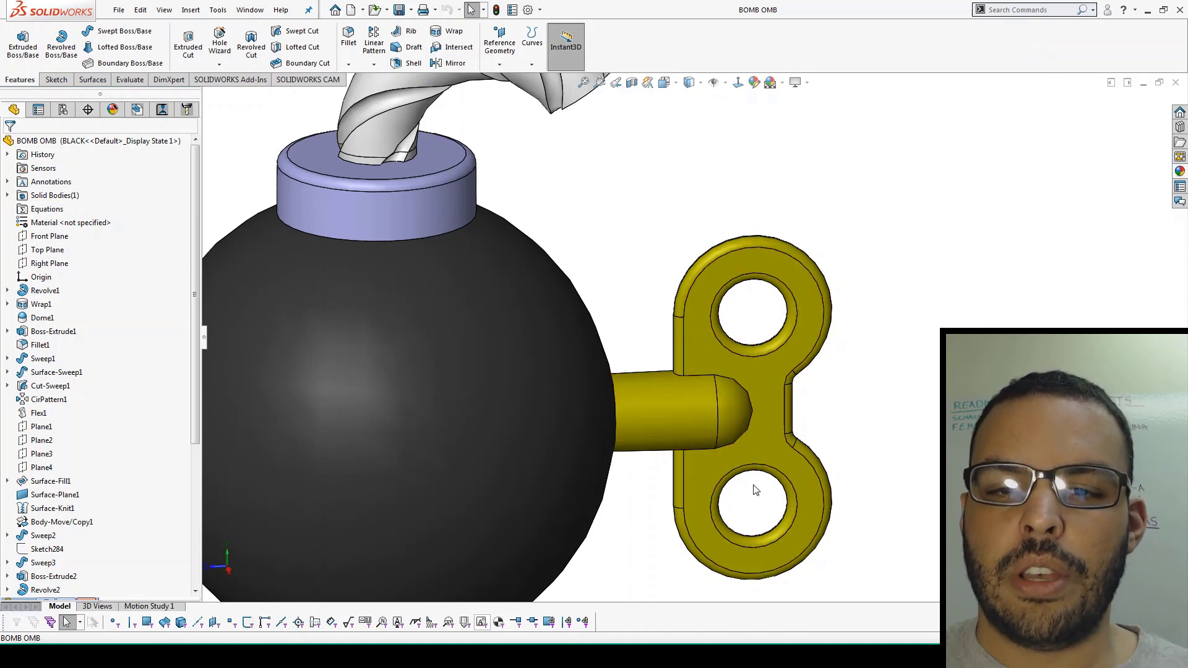
pyautogui.scroll(2, 699, 457)
pyautogui.moveTo(646, 433)
pyautogui.mouseDown(button='middle')
pyautogui.moveTo(649, 408)
pyautogui.moveTo(640, 436)
pyautogui.moveTo(630, 433)
pyautogui.mouseUp(button='middle')
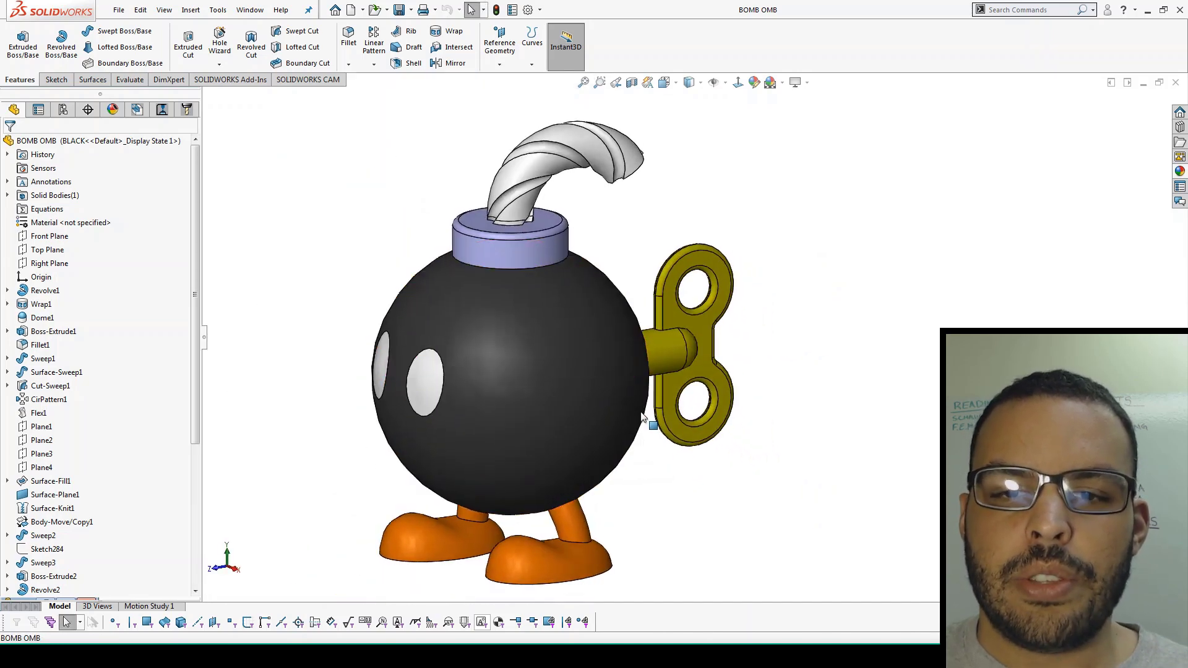
pyautogui.scroll(-3, 615, 179)
pyautogui.scroll(-2, 618, 179)
pyautogui.moveTo(686, 244); pyautogui.dragTo(862, 292, button='middle')
pyautogui.moveTo(690, 322); pyautogui.dragTo(533, 421, button='middle')
pyautogui.scroll(4, 585, 468)
pyautogui.scroll(5, 642, 509)
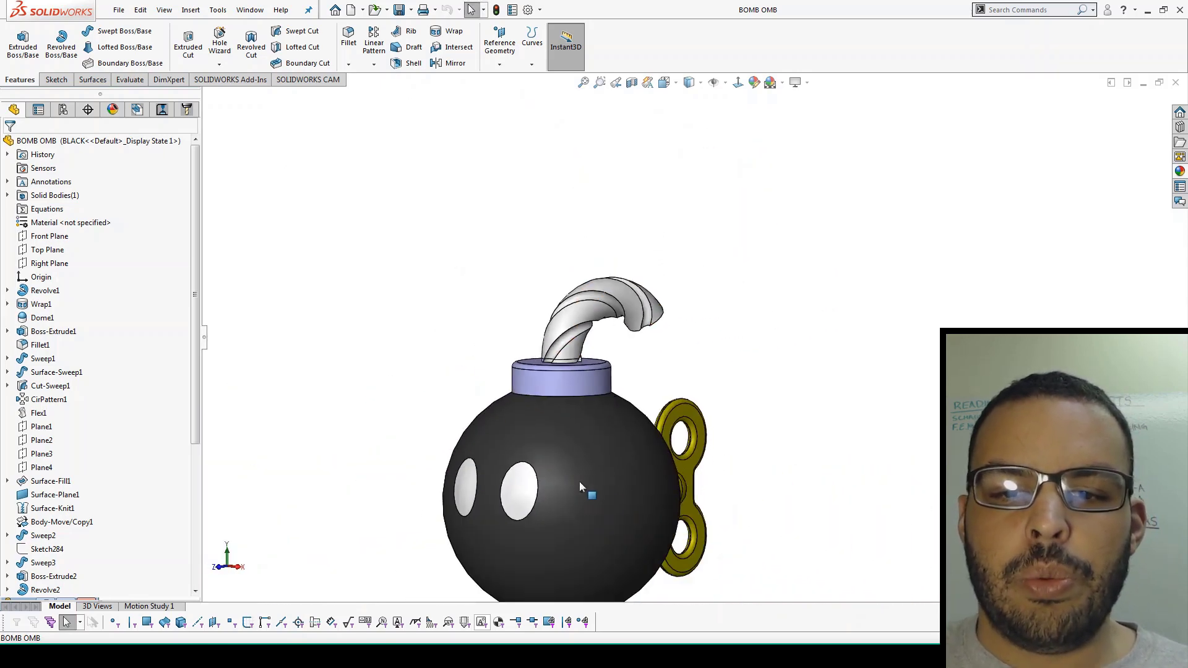
pyautogui.moveTo(579, 482); pyautogui.dragTo(560, 500, button='middle')
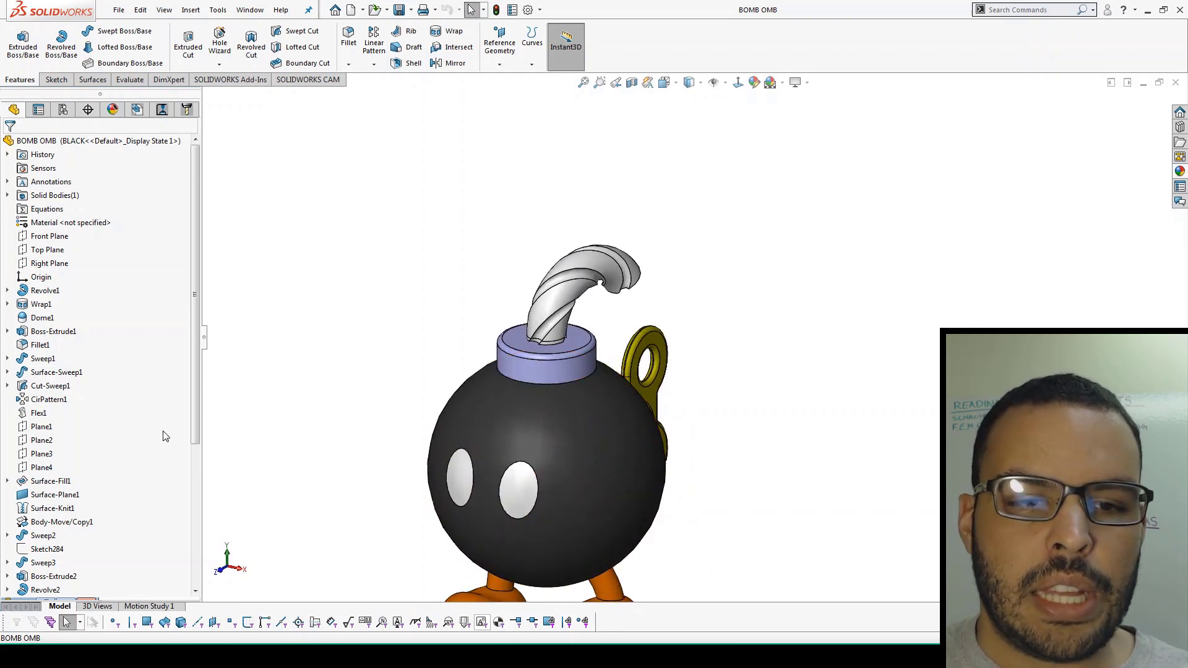
# Step: Roll the model back to just before CirPattern1, the circular pattern of the fuse's spiral groove
pyautogui.scroll(-3, 112, 488)
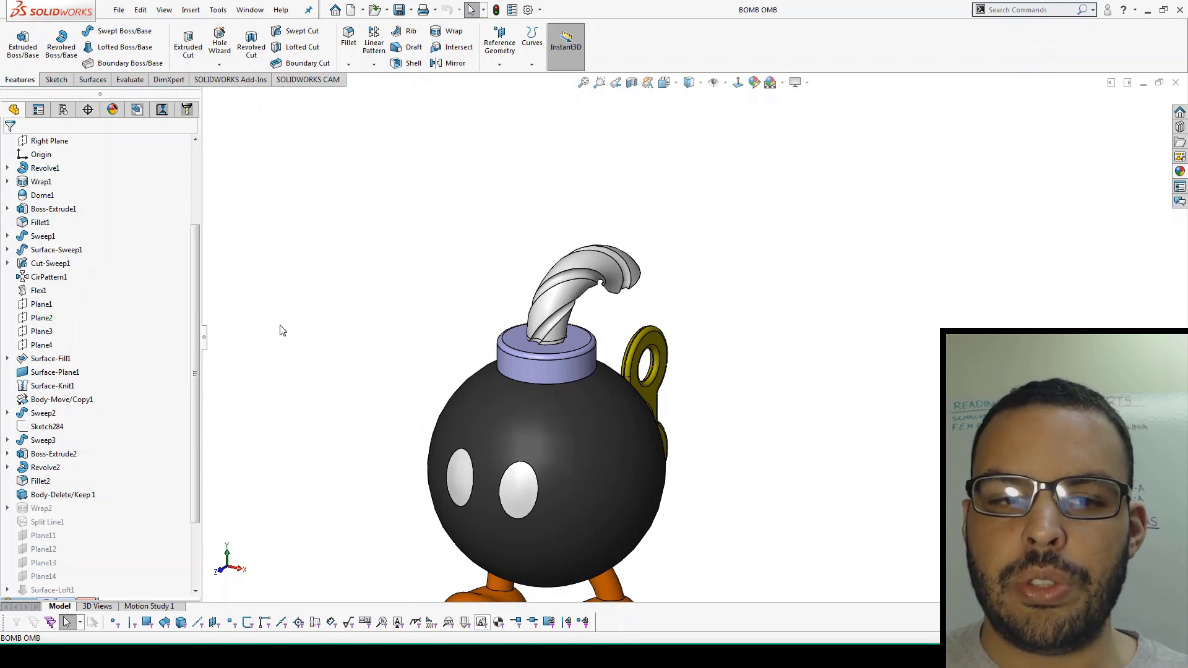
pyautogui.scroll(-5, 625, 298)
pyautogui.moveTo(658, 321); pyautogui.dragTo(630, 270, button='middle')
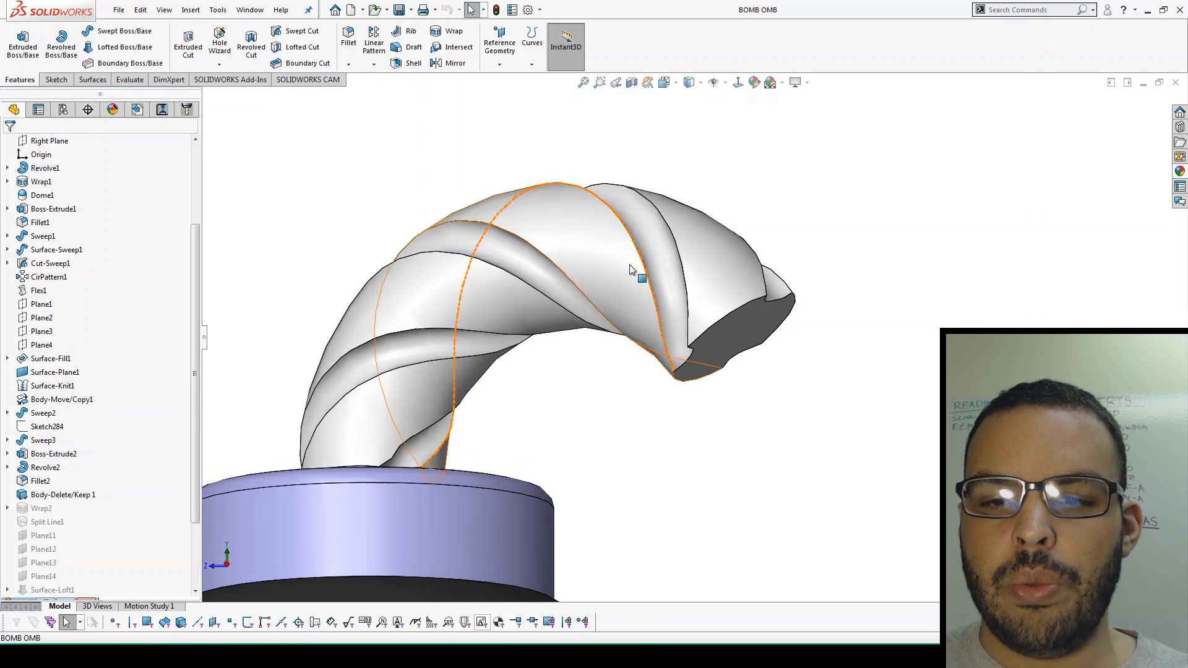
pyautogui.click(667, 276)
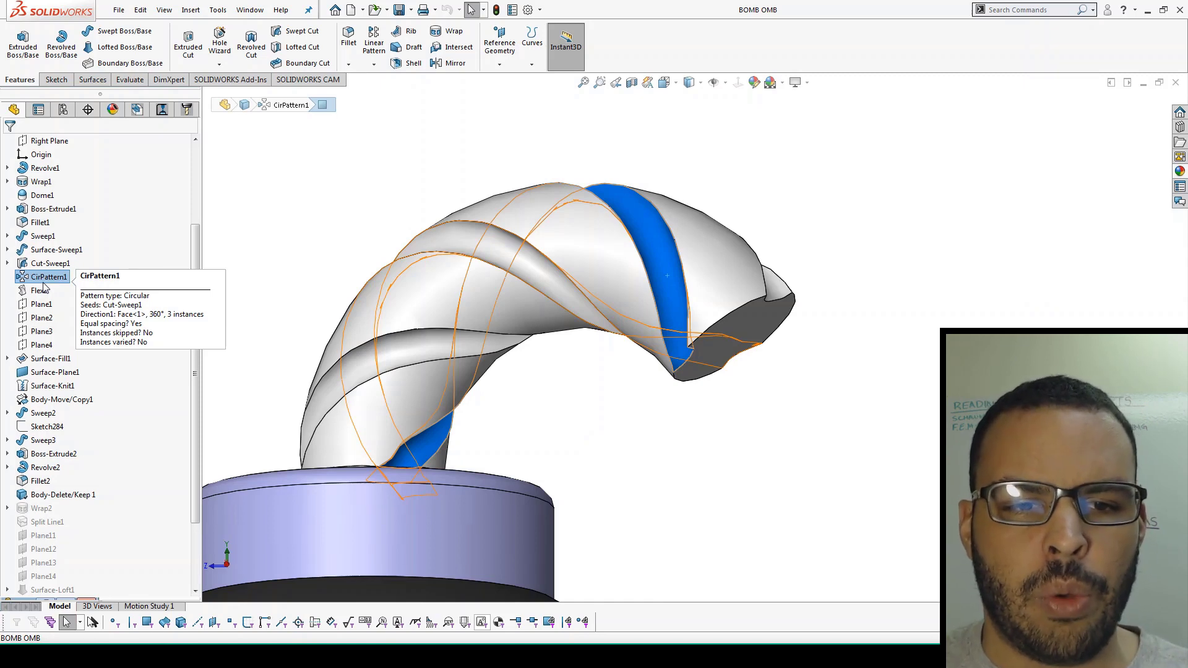
pyautogui.click(42, 283)
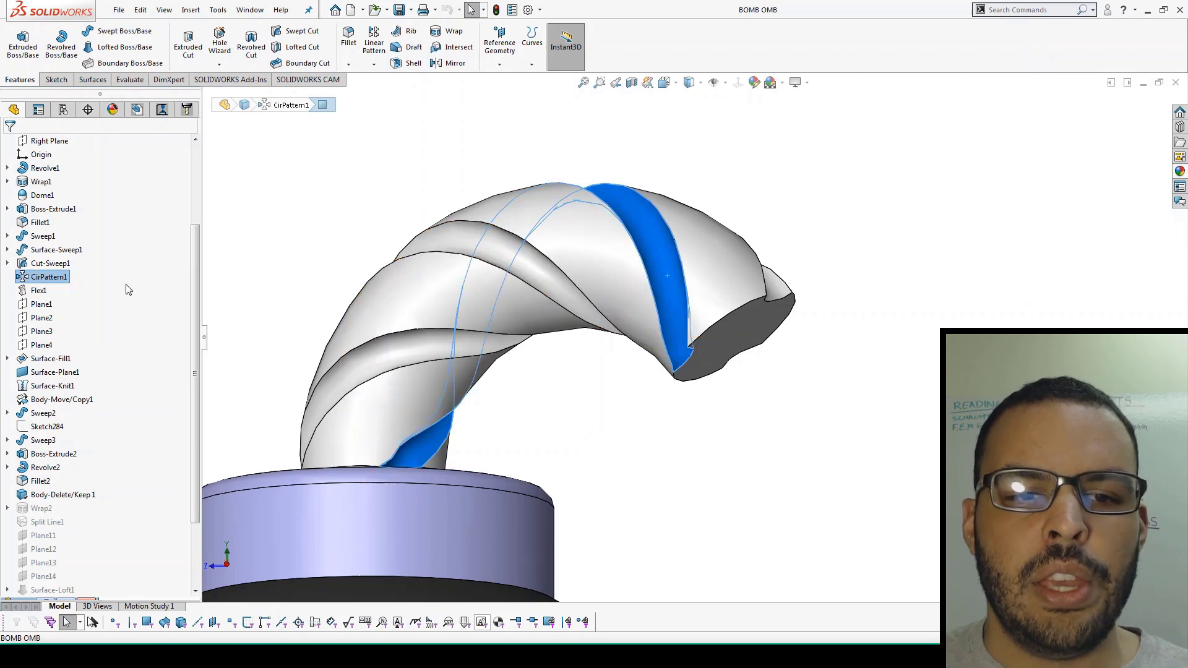
pyautogui.rightClick(38, 281)
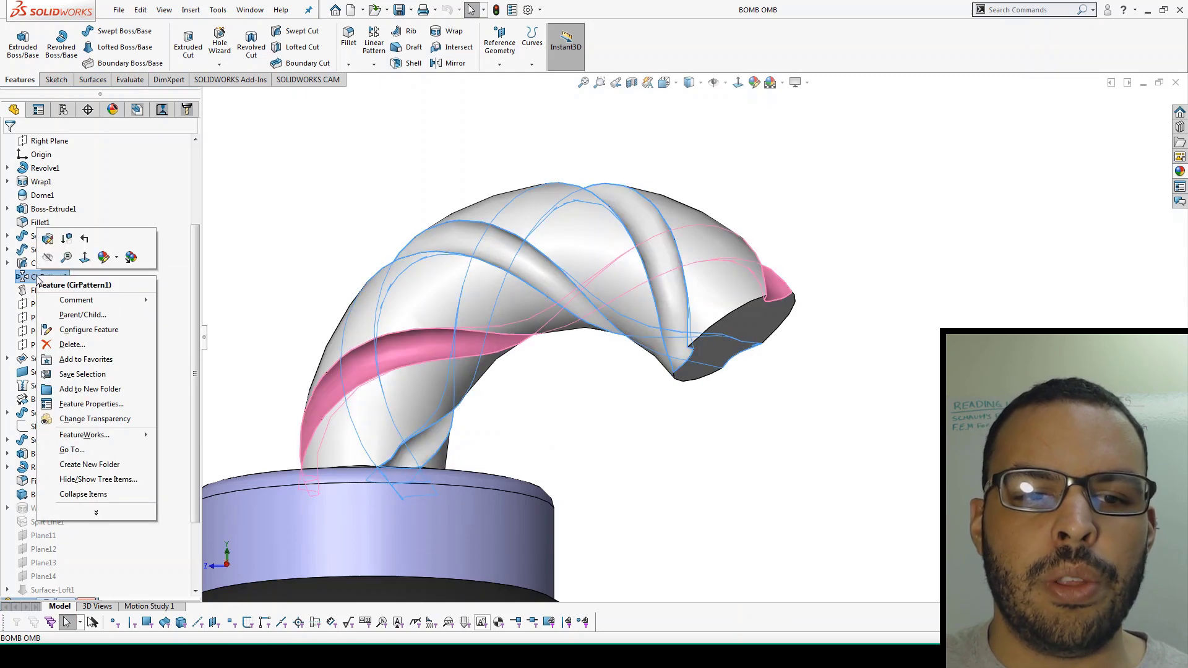
pyautogui.click(85, 240)
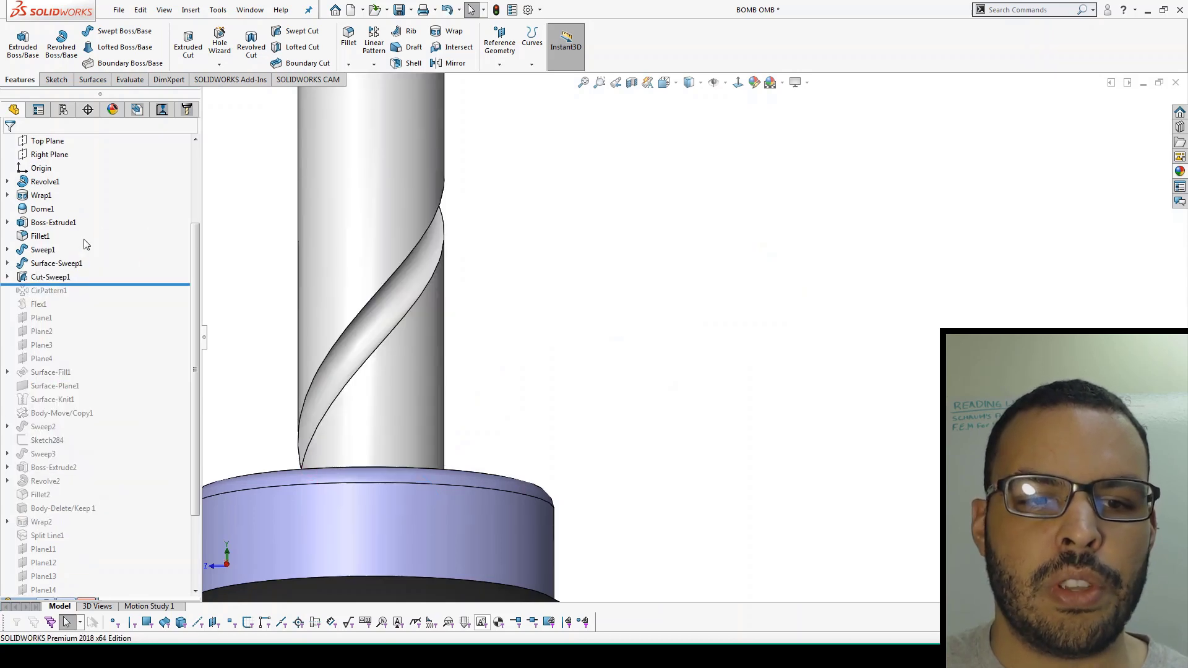
# Step: Inspect the straight fuse with its single spiral groove and roll the model forward past CirPattern1
pyautogui.scroll(-5, 512, 312)
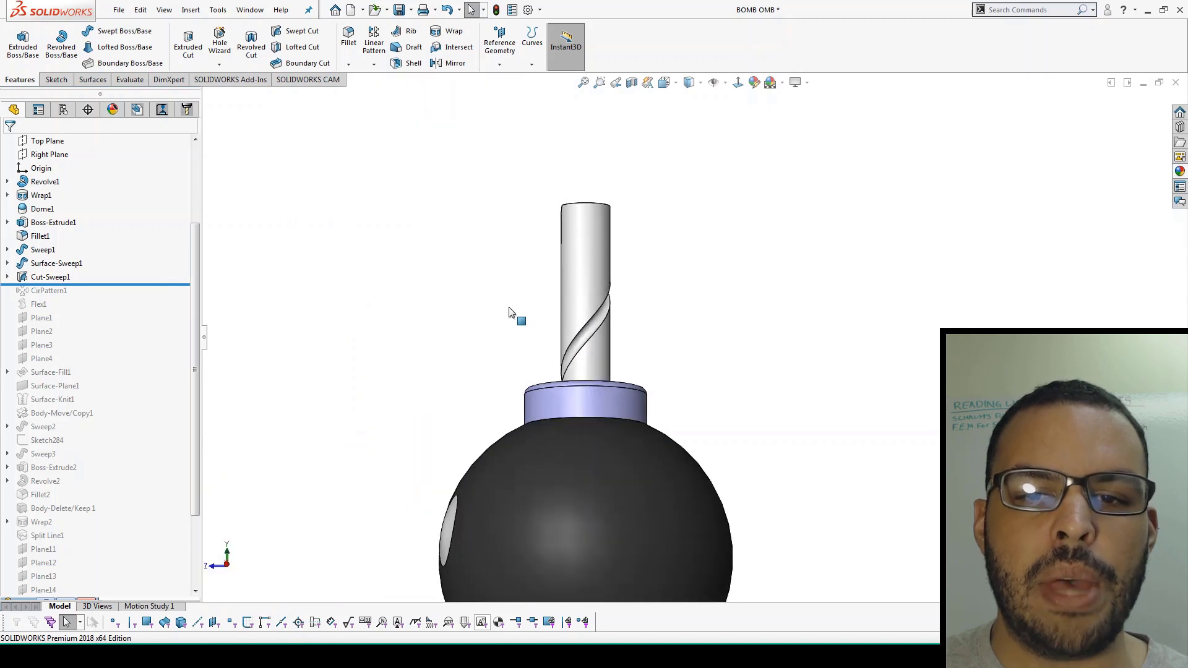
pyautogui.scroll(4, 646, 359)
pyautogui.scroll(3, 645, 359)
pyautogui.moveTo(618, 322); pyautogui.dragTo(588, 297, button='middle')
pyautogui.press('Escape')
pyautogui.scroll(1, 562, 257)
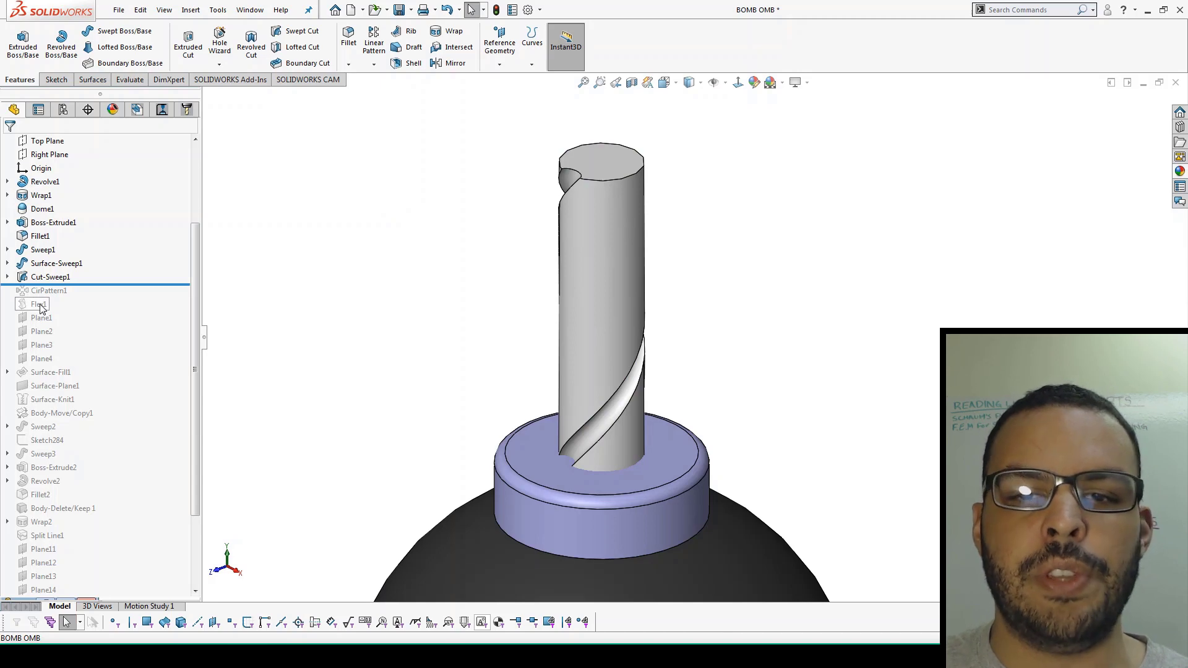
pyautogui.moveTo(121, 285); pyautogui.dragTo(124, 297)
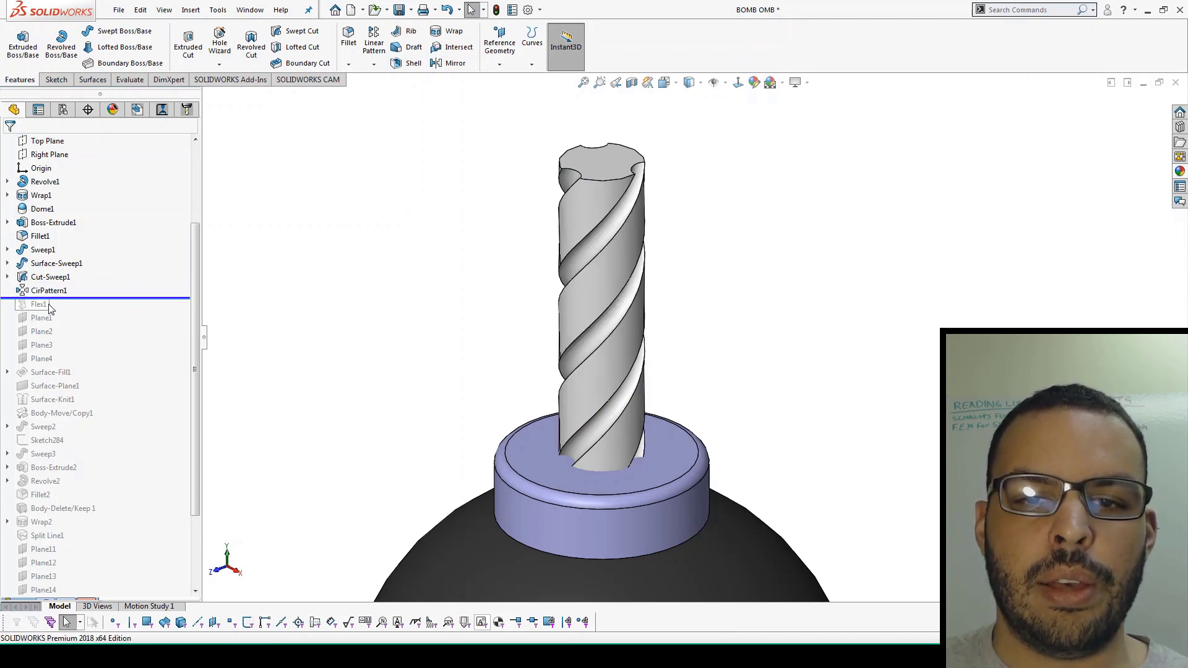
# Step: Edit CirPattern1 so the fuse's spiral groove is patterned with 4 instances over 360 degrees
pyautogui.moveTo(56, 299)
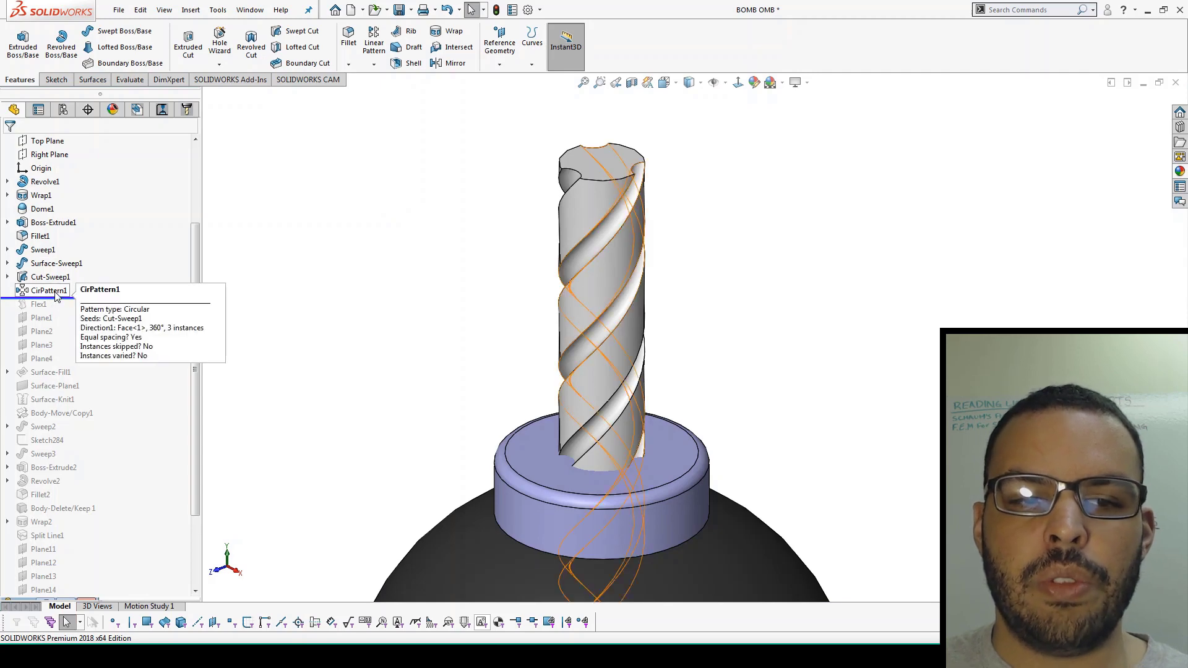
pyautogui.click(56, 297)
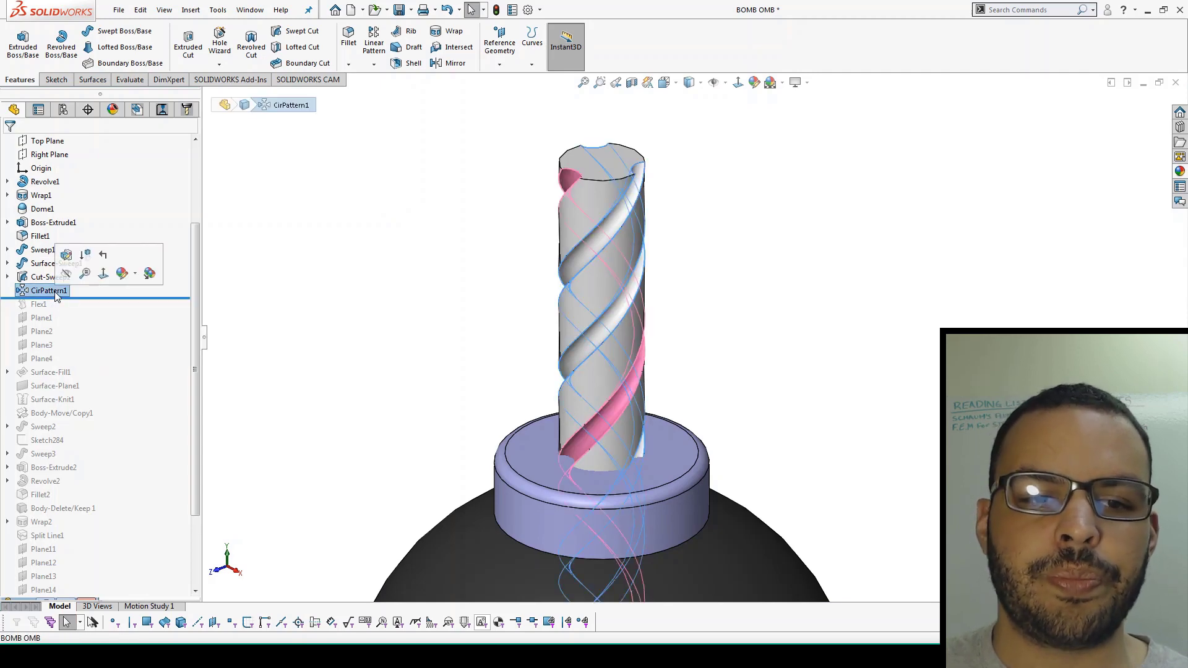
pyautogui.click(70, 257)
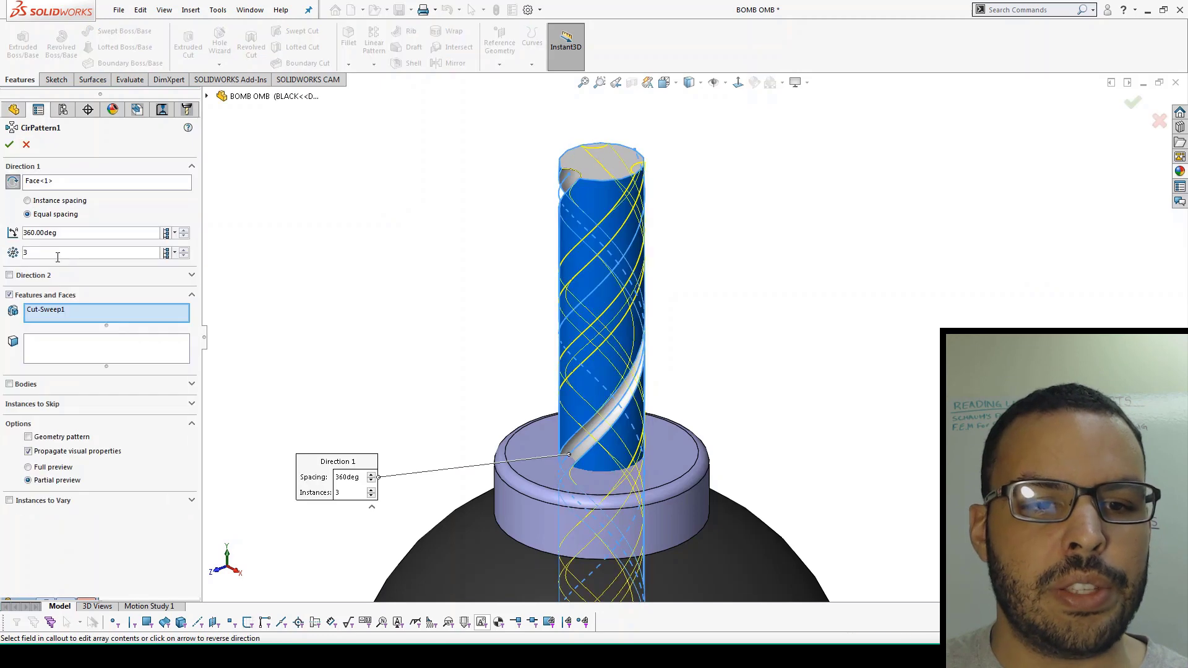
pyautogui.doubleClick(25, 255)
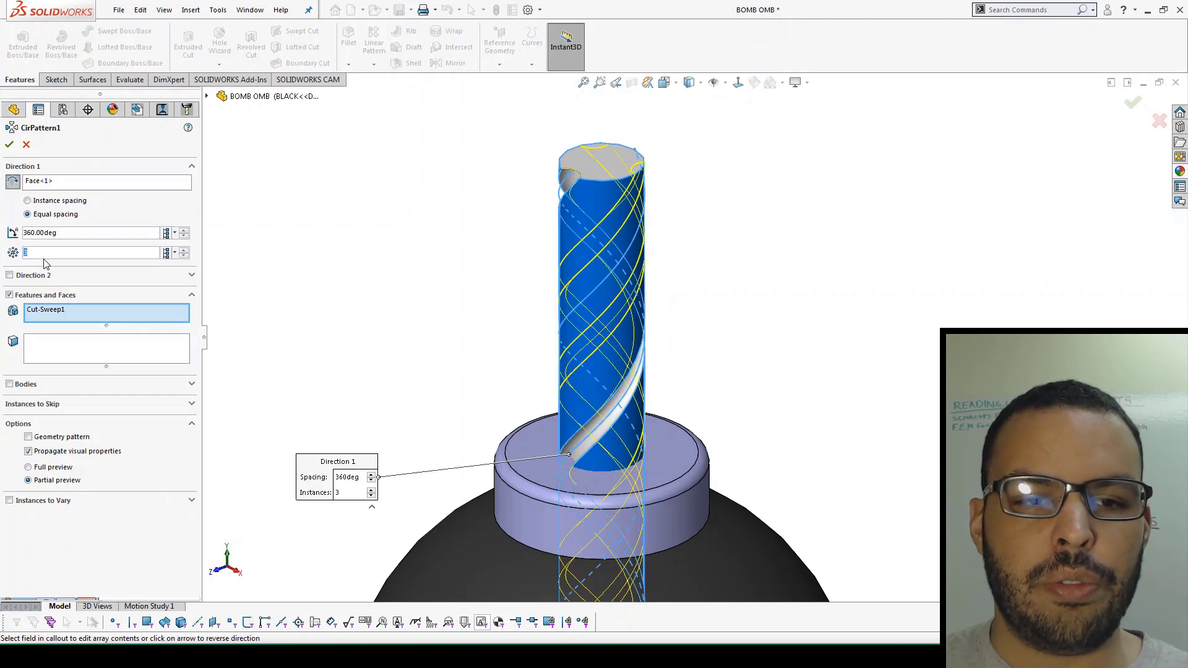
pyautogui.write('4')
pyautogui.scroll(-2, 599, 198)
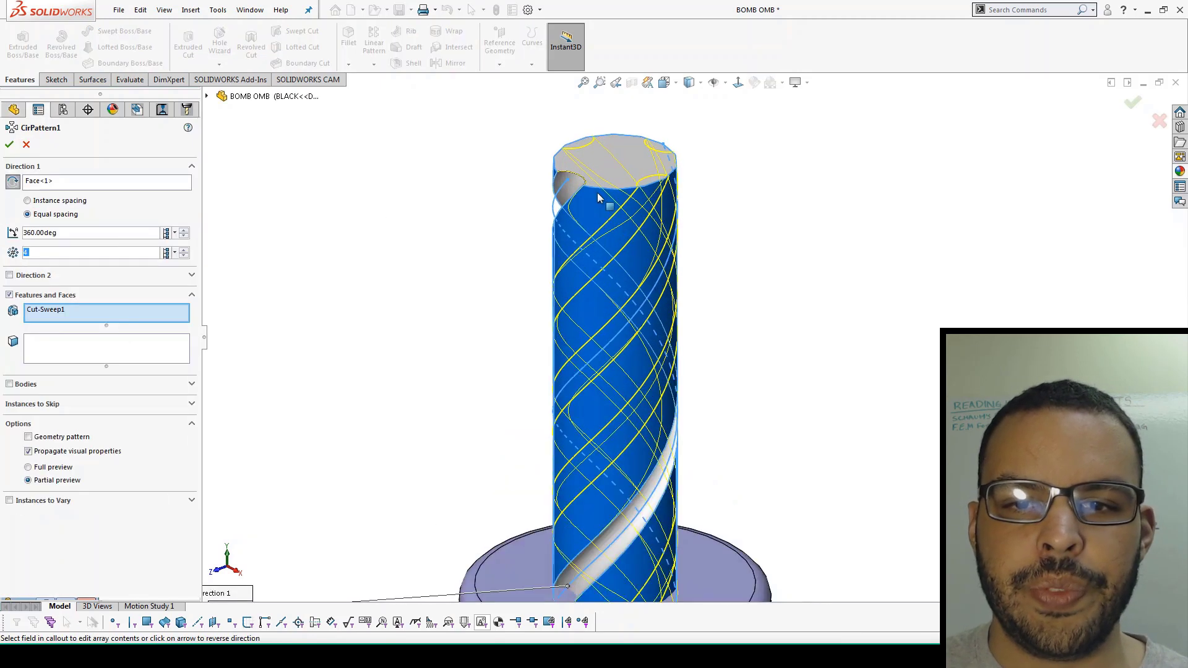
pyautogui.scroll(-2, 619, 204)
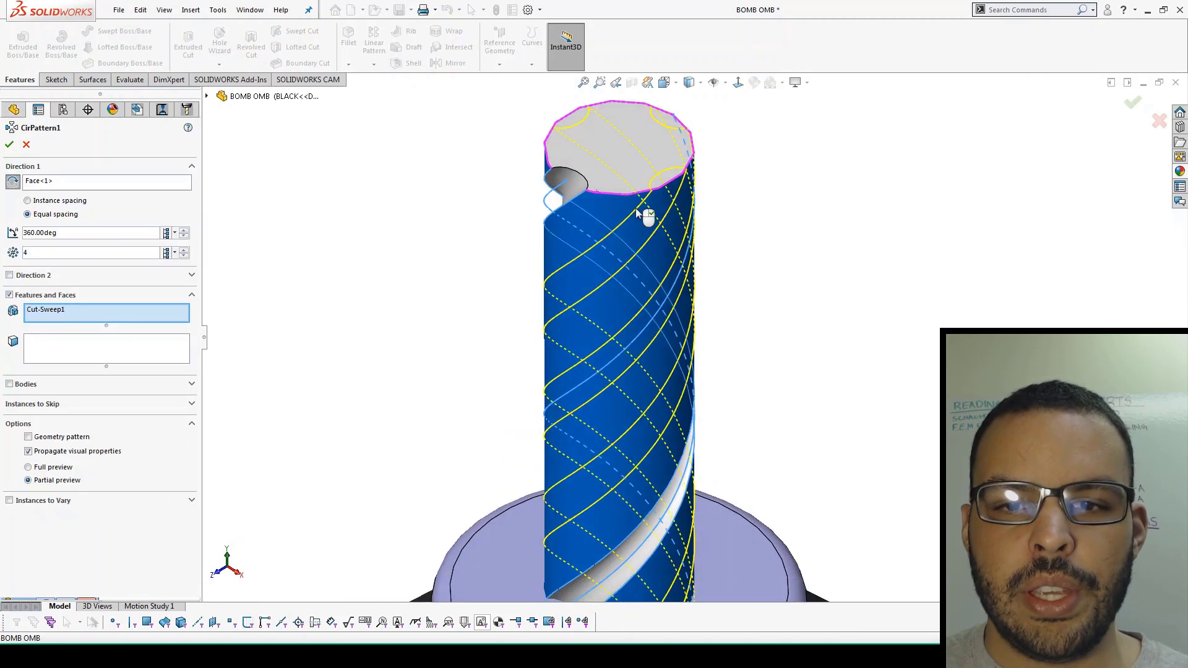
pyautogui.click(9, 146)
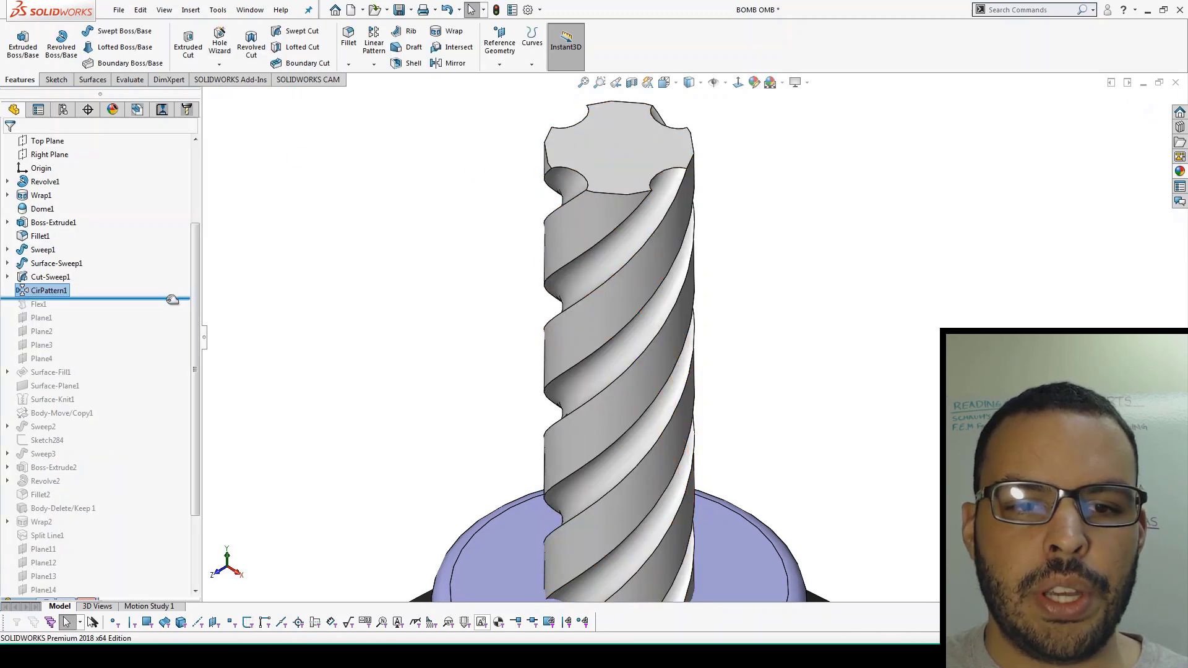
# Step: Roll the model forward past the Flex1 bend, then to the end of the feature history, and fit the whole bomb in view
pyautogui.moveTo(172, 299); pyautogui.dragTo(168, 310)
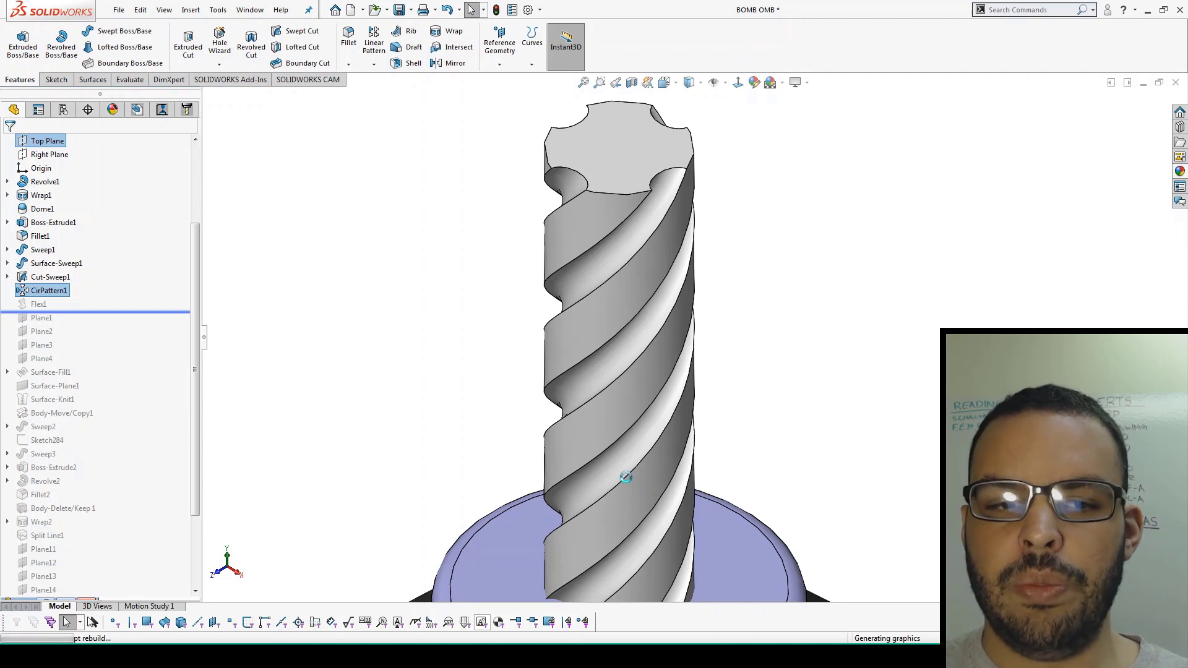
pyautogui.scroll(5, 637, 483)
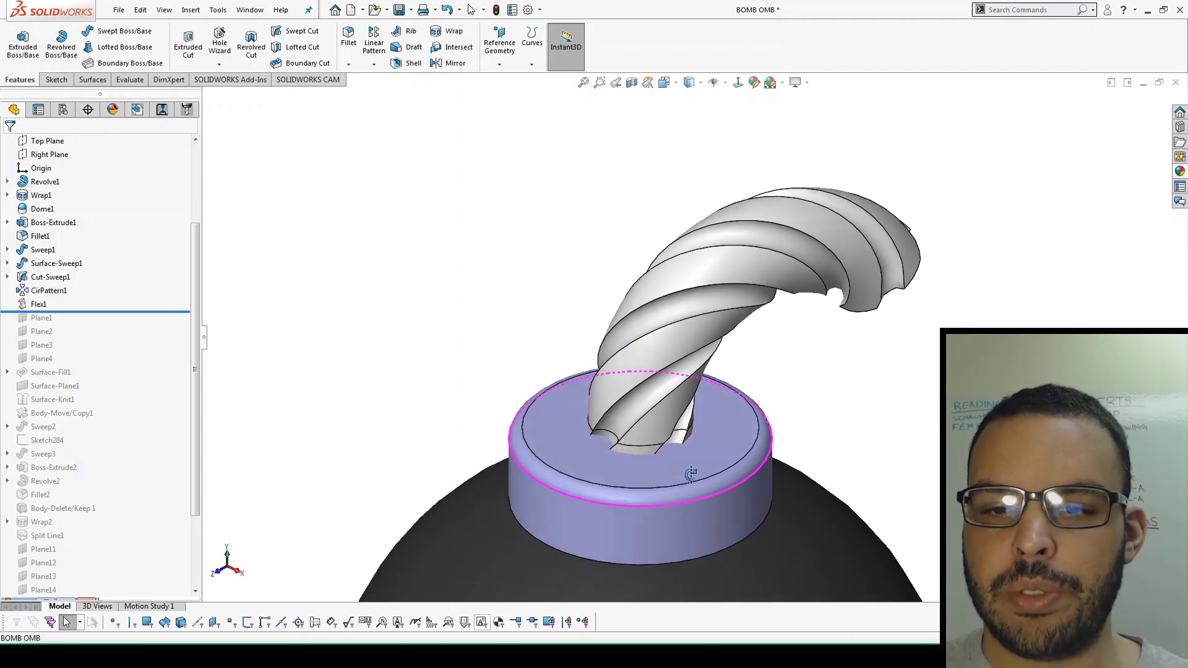
pyautogui.scroll(2, 690, 474)
pyautogui.rightClick(132, 313)
pyautogui.rightClick(128, 316)
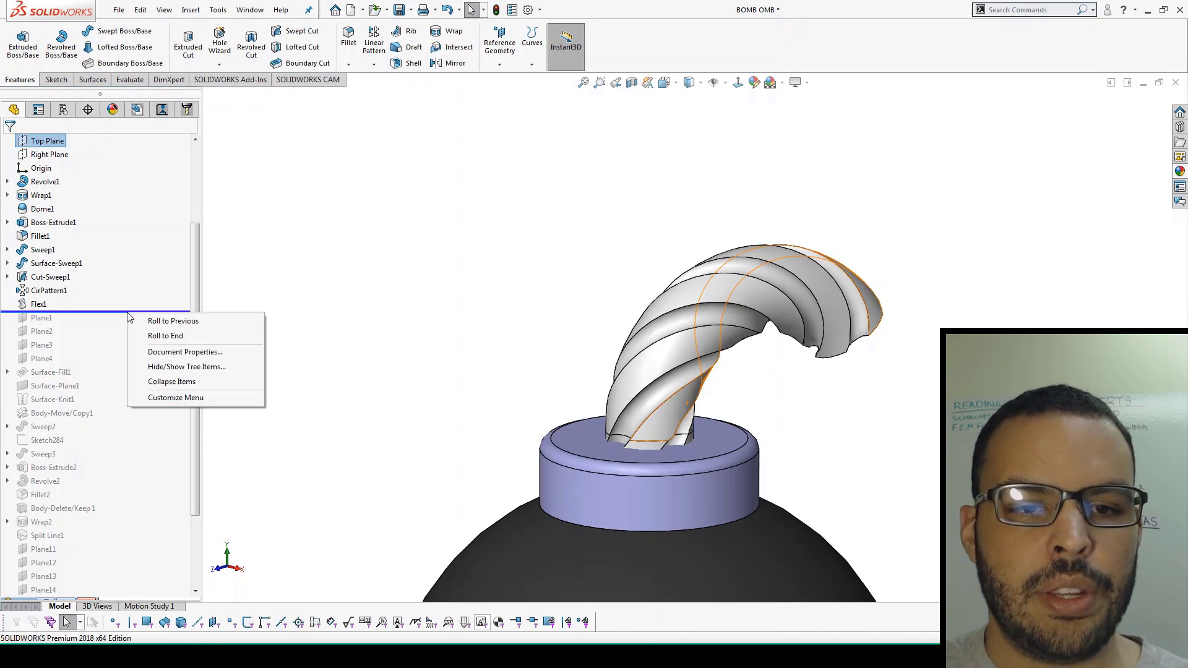
pyautogui.click(164, 336)
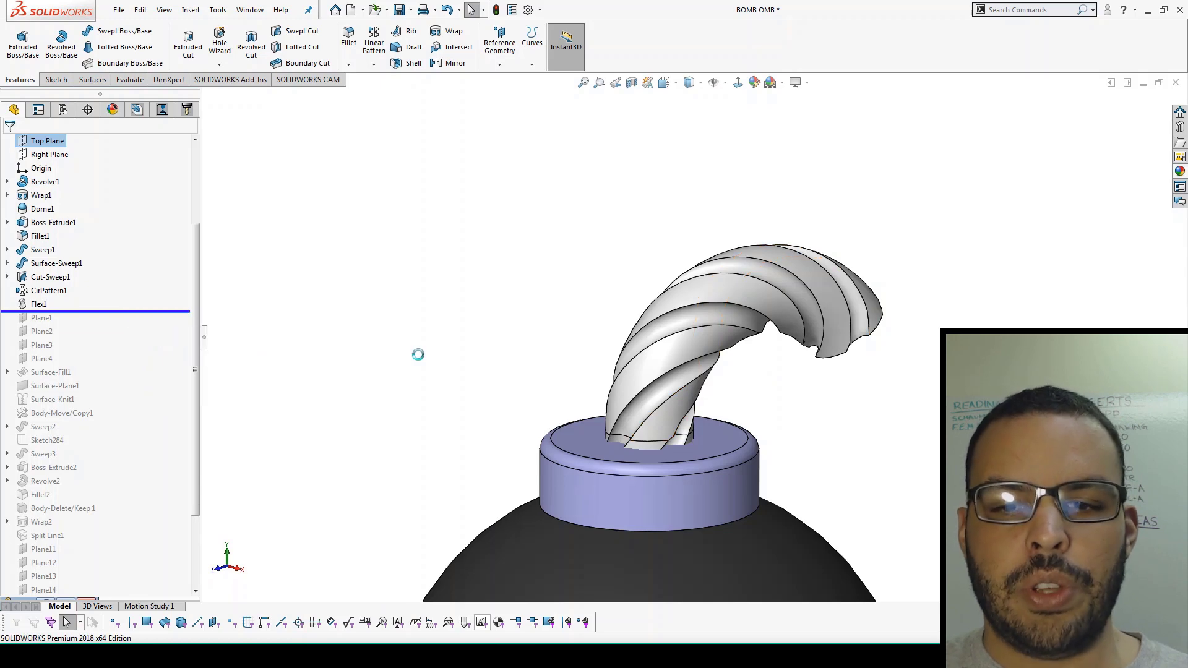
pyautogui.press('f')
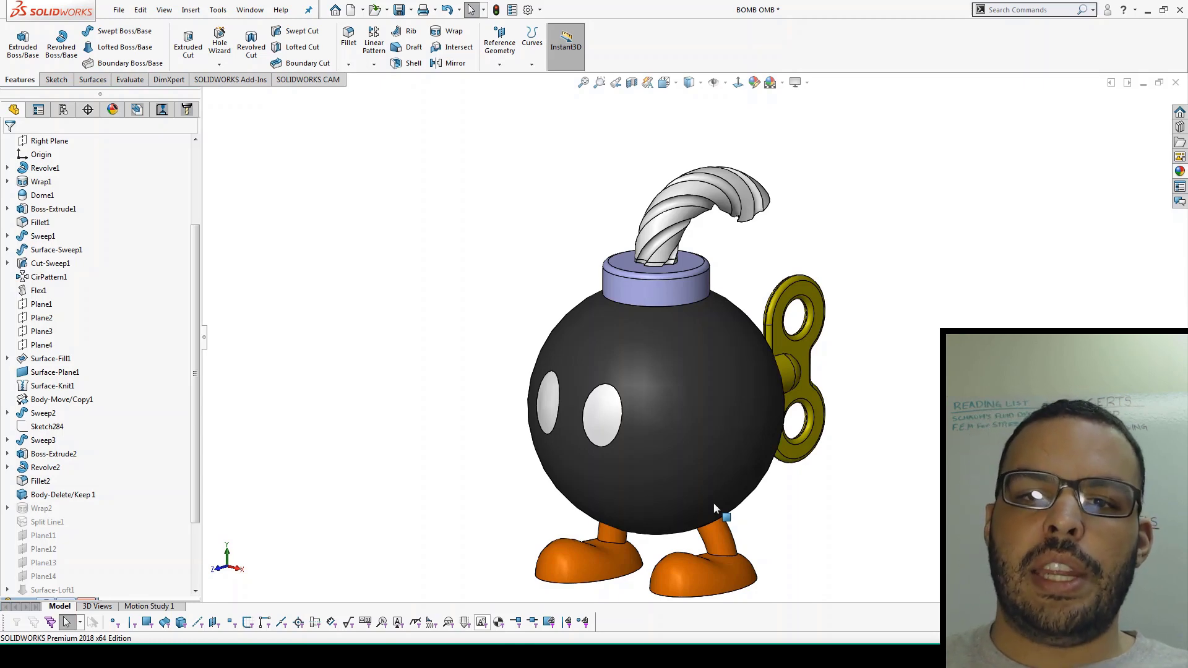
# Step: Add the Direct Editing tool set to the CommandManager and display its commands
pyautogui.rightClick(229, 82)
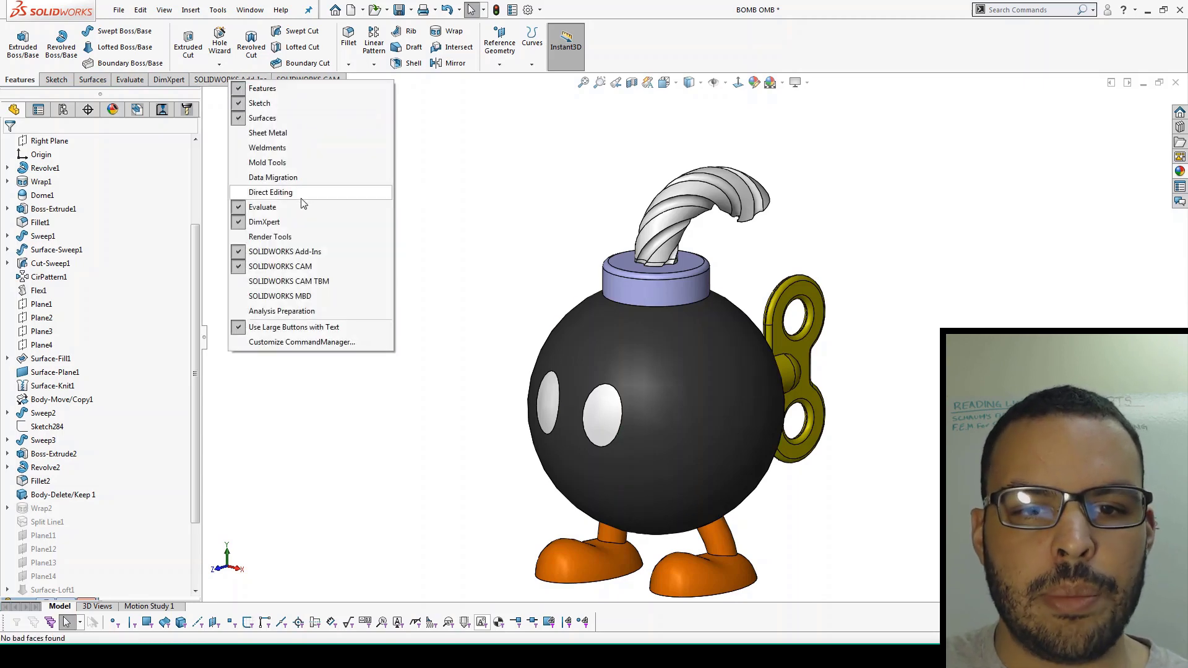
pyautogui.click(279, 196)
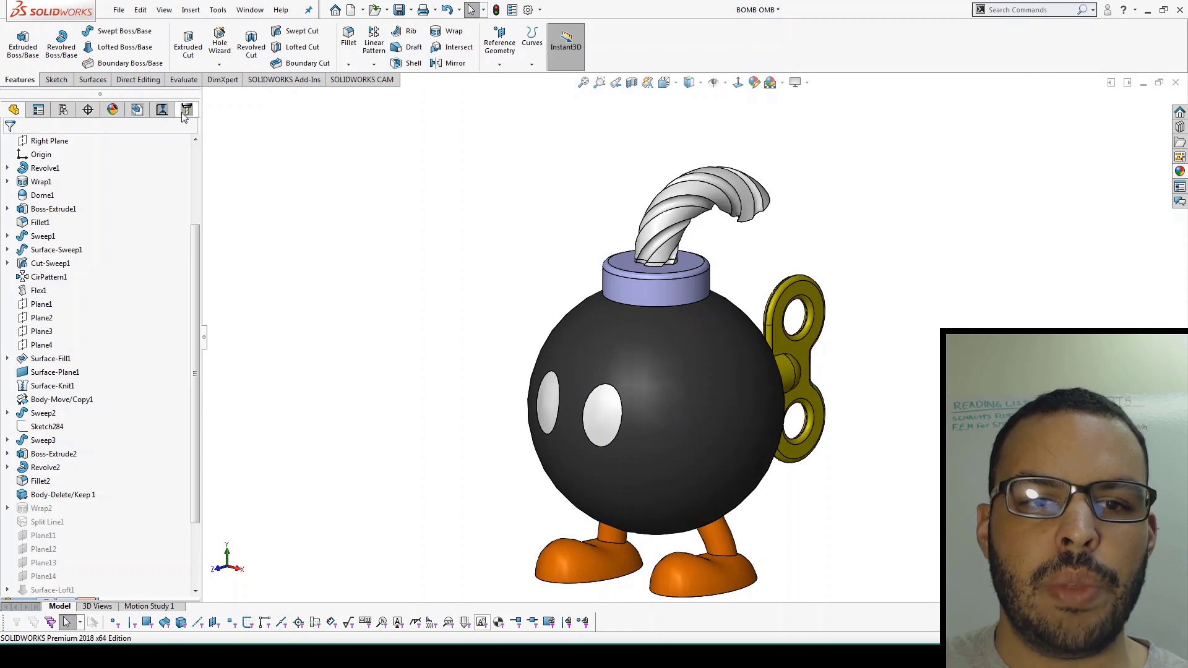
pyautogui.click(146, 84)
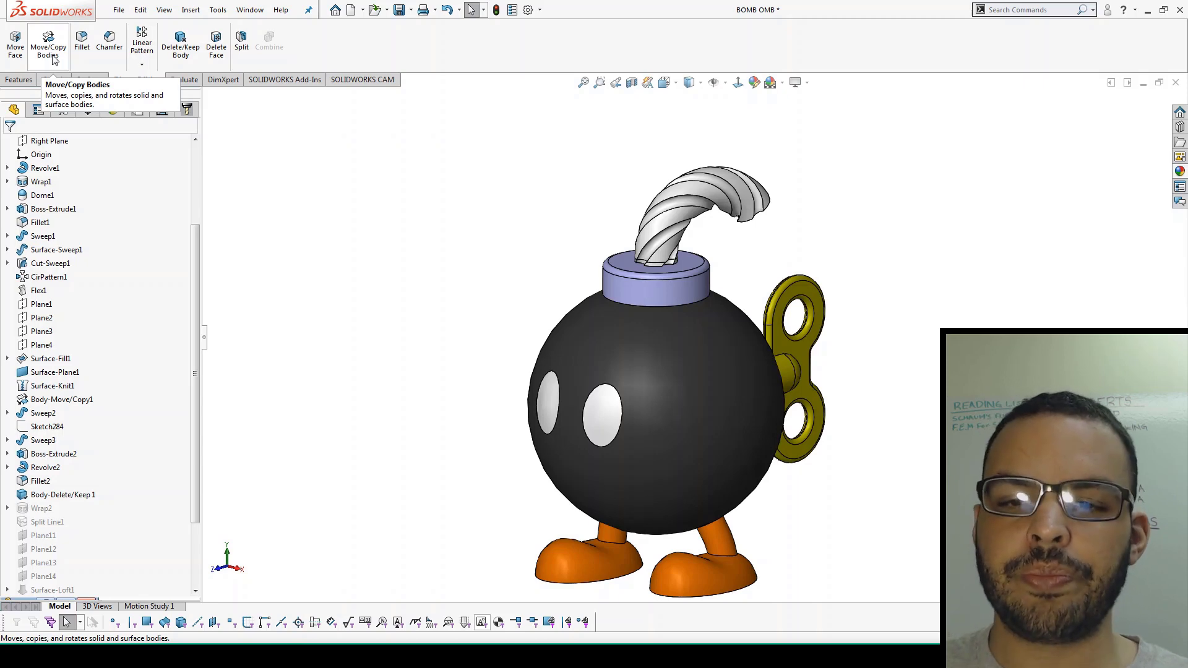
pyautogui.moveTo(742, 426); pyautogui.dragTo(787, 438, button='middle')
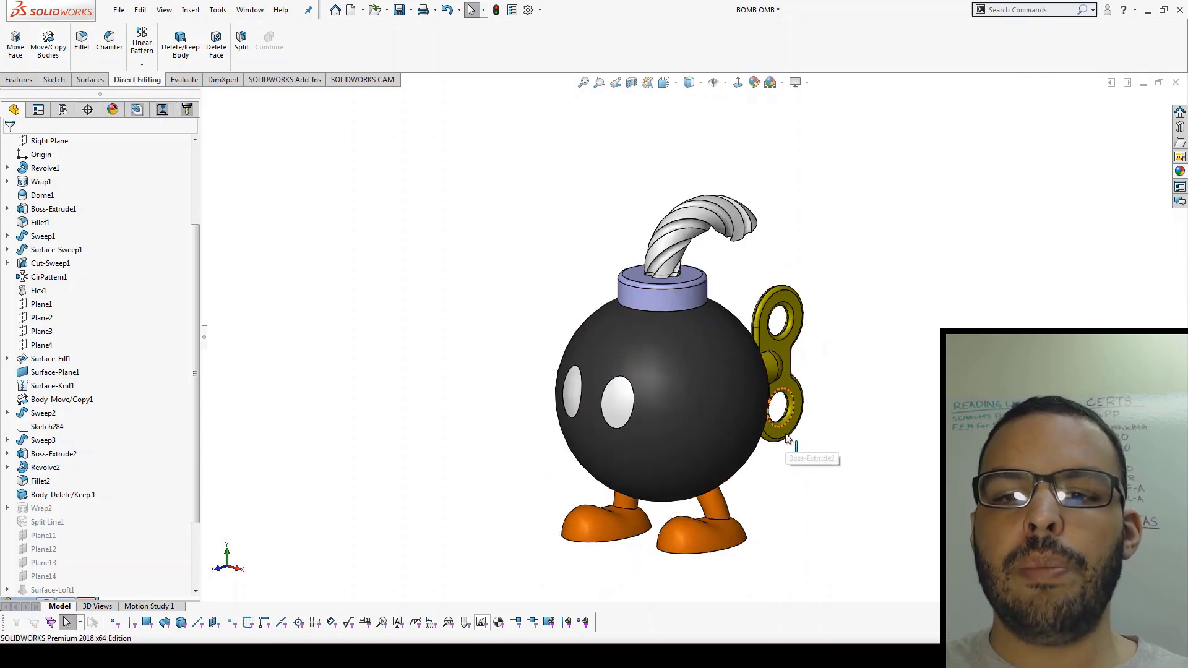
# Step: Suppress Boss-Extrude2, the feature that forms the wind-up key's plate, and examine the whole bomb without it
pyautogui.scroll(-2, 786, 438)
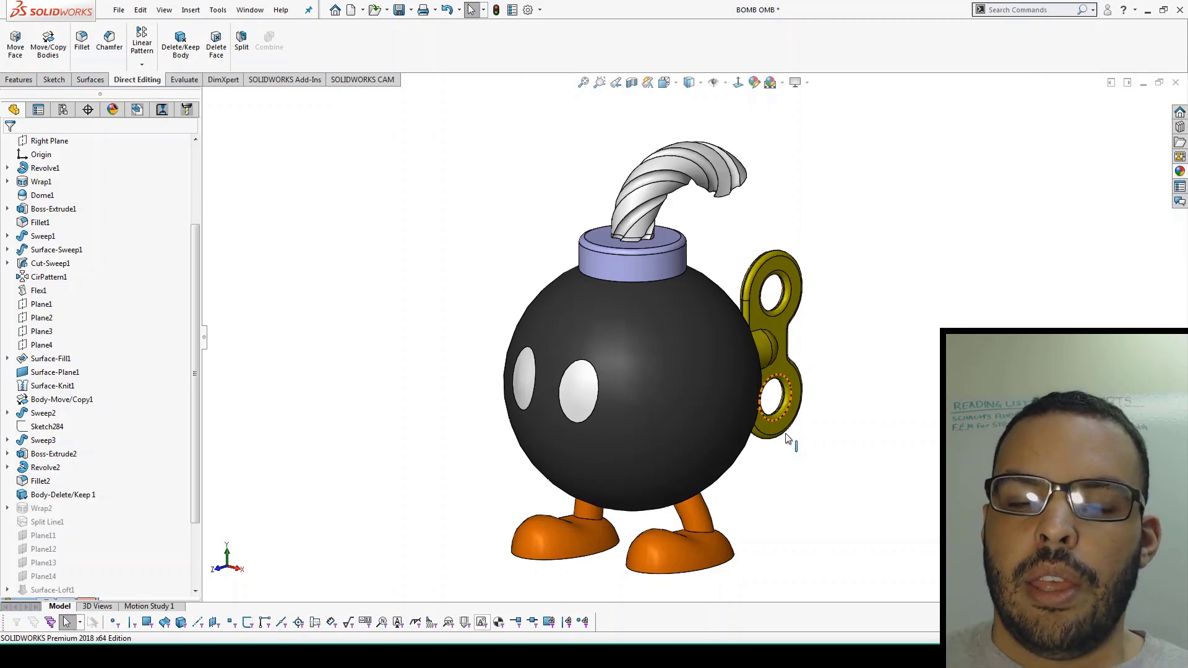
pyautogui.scroll(-5, 787, 438)
pyautogui.moveTo(787, 438); pyautogui.dragTo(668, 292, button='middle')
pyautogui.click(722, 281)
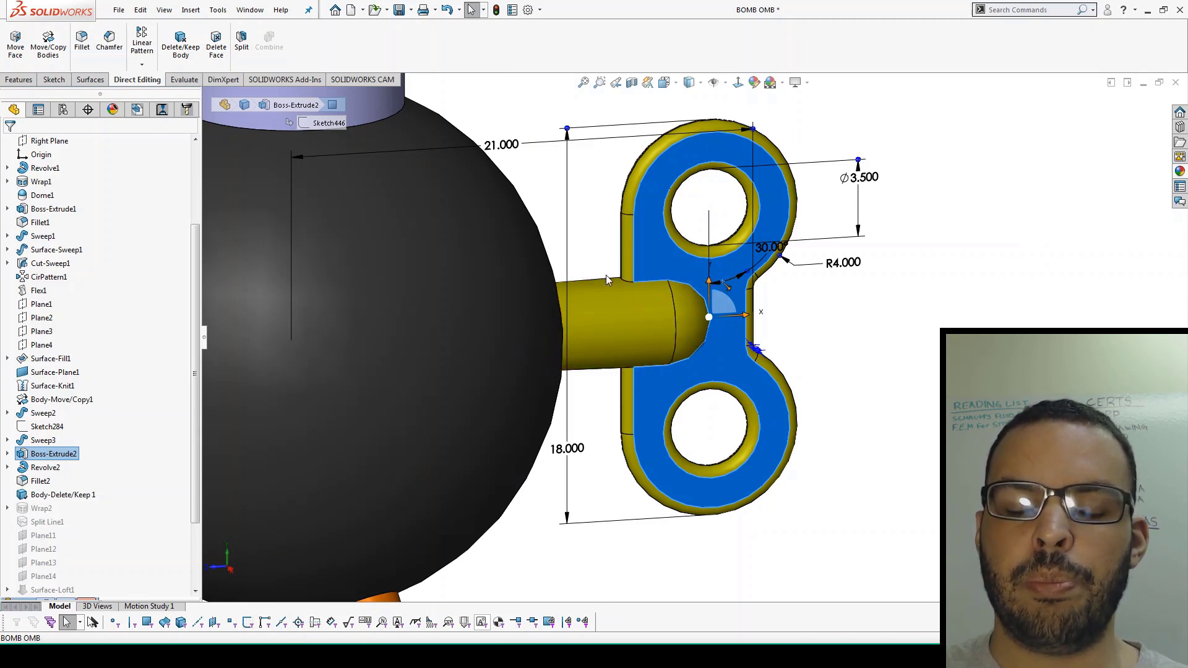
pyautogui.click(580, 247)
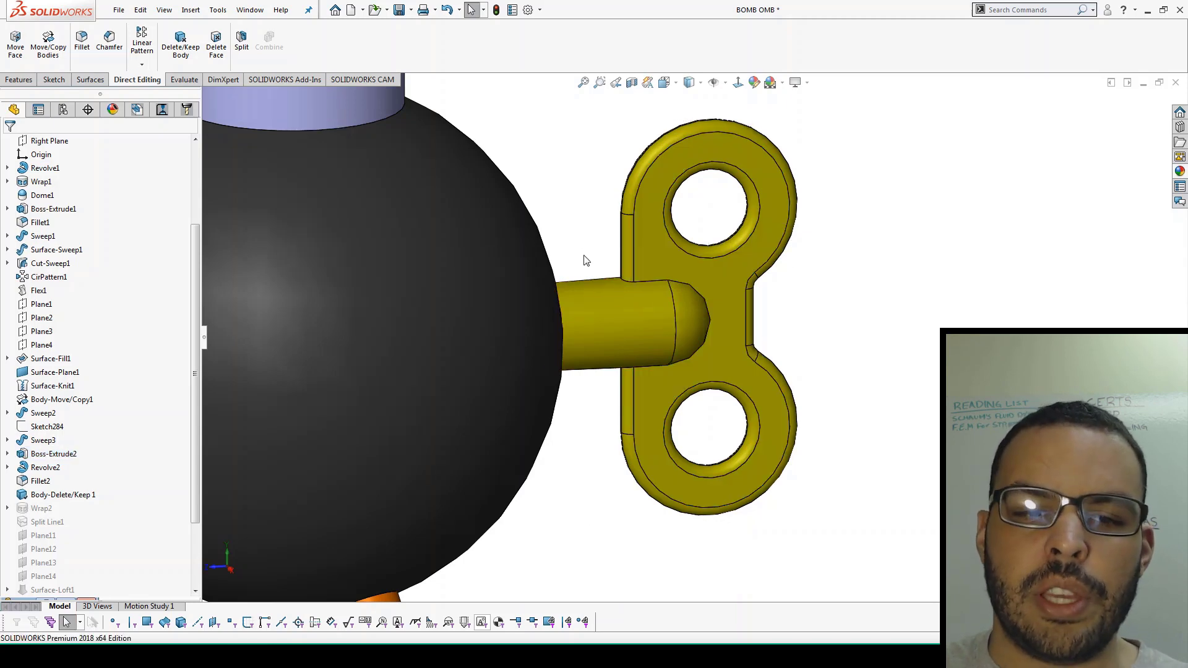
pyautogui.click(682, 263)
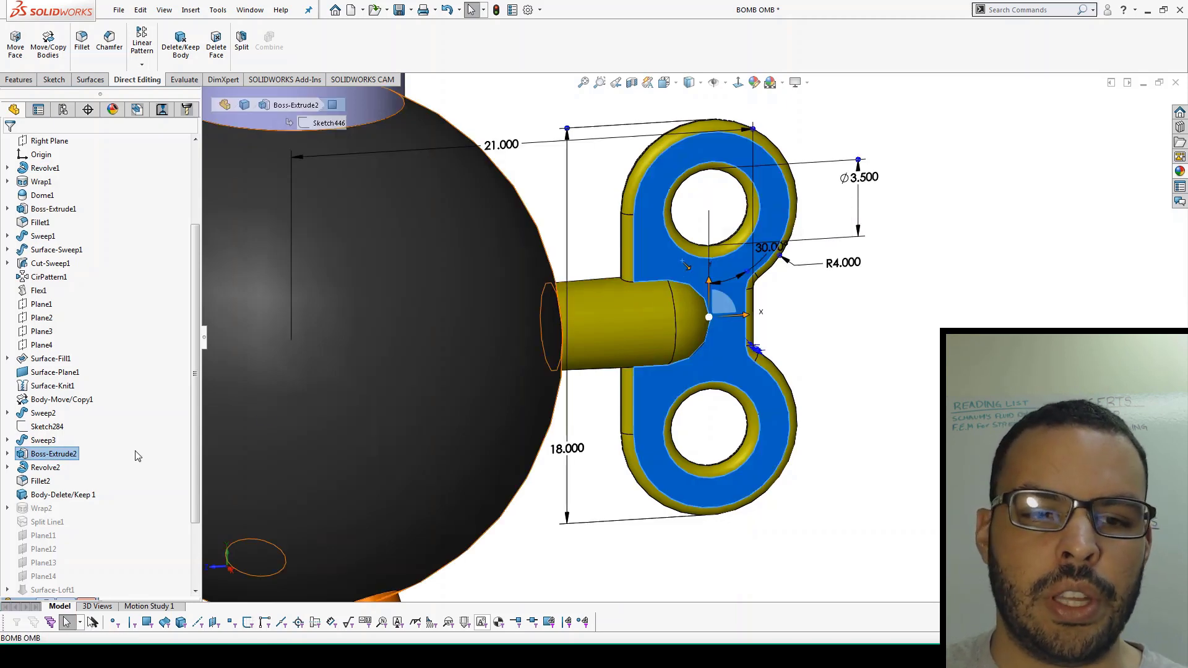
pyautogui.rightClick(44, 458)
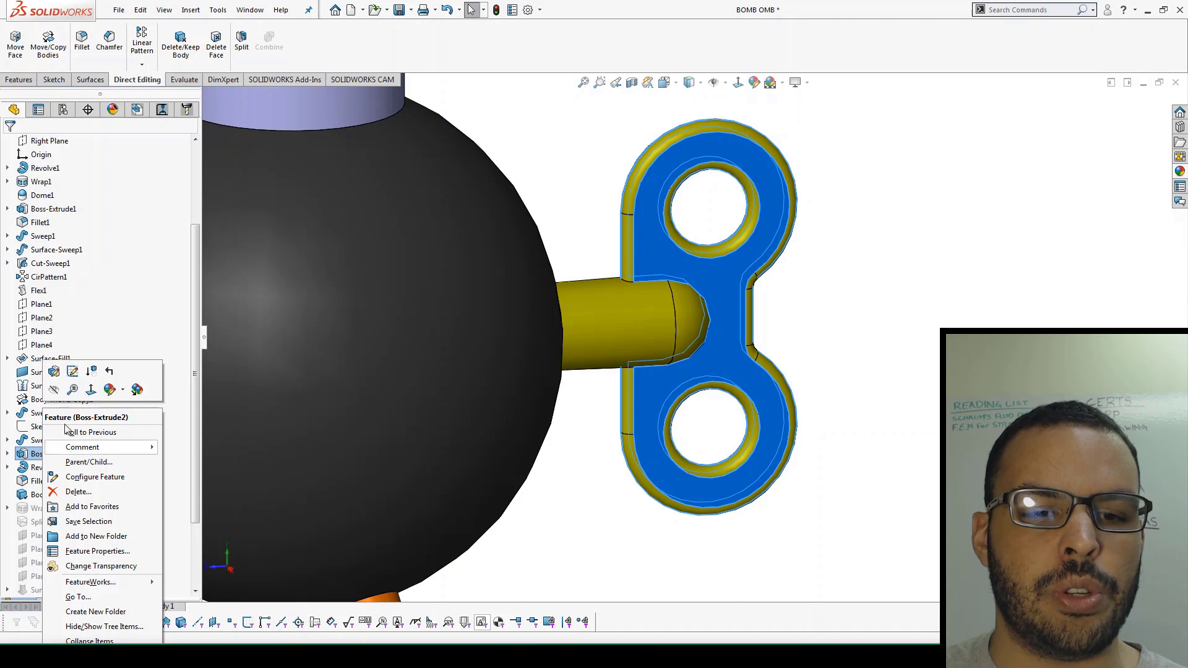
pyautogui.click(98, 377)
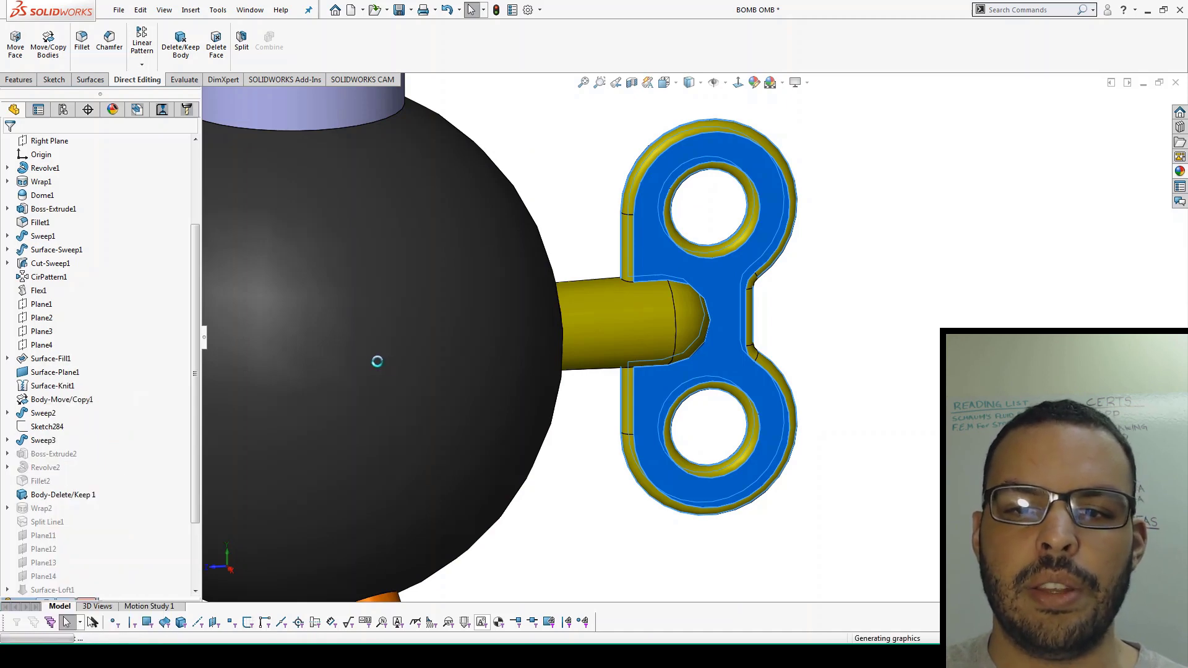
pyautogui.press('f')
pyautogui.moveTo(488, 355)
pyautogui.mouseDown(button='middle')
pyautogui.moveTo(589, 334)
pyautogui.moveTo(503, 340)
pyautogui.mouseUp(button='middle')
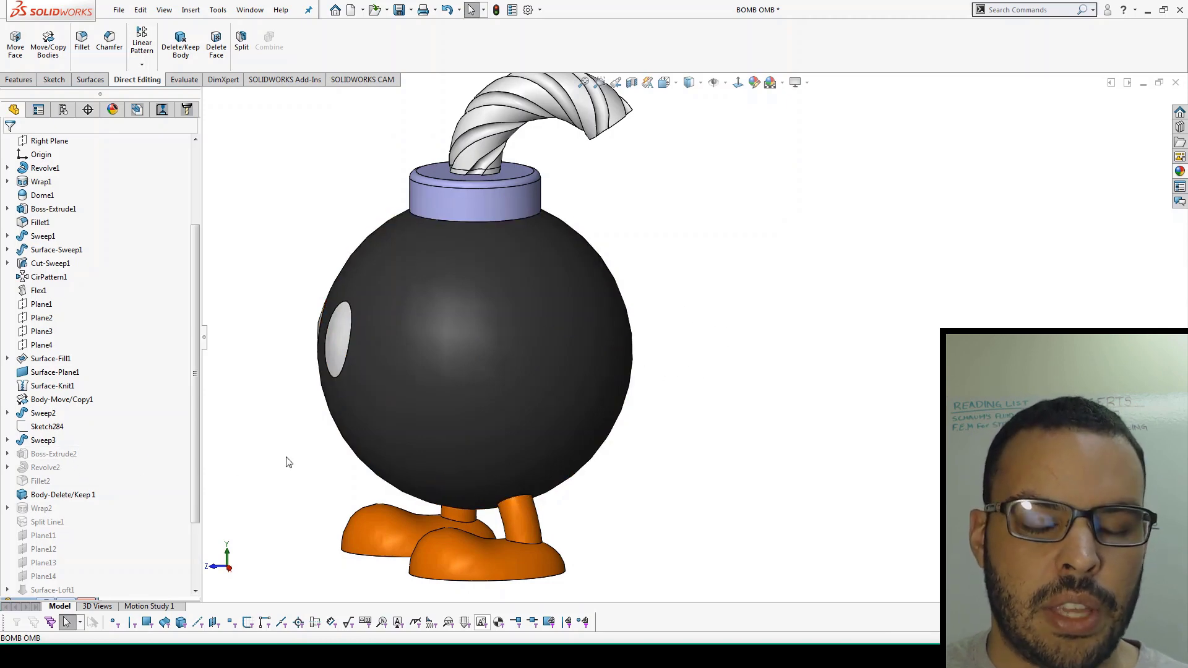
# Step: Undo the suppression of the wind-up key's Boss-Extrude2 feature
pyautogui.hotkey('ctrl', 'z')
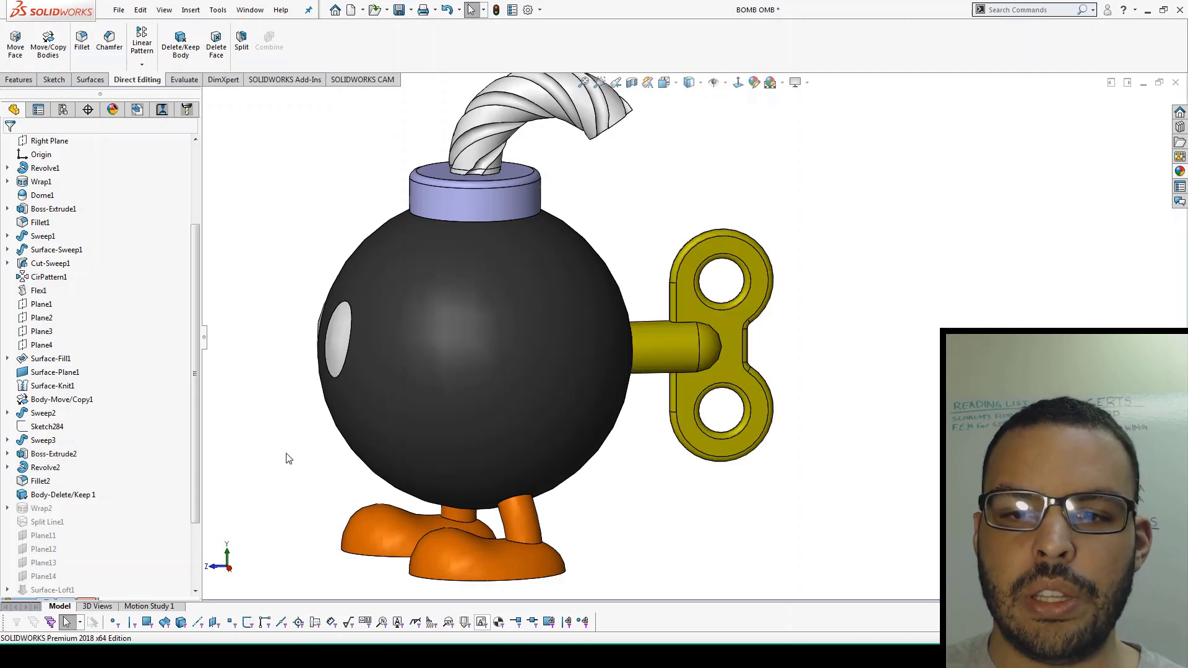
pyautogui.moveTo(401, 482); pyautogui.dragTo(511, 425, button='middle')
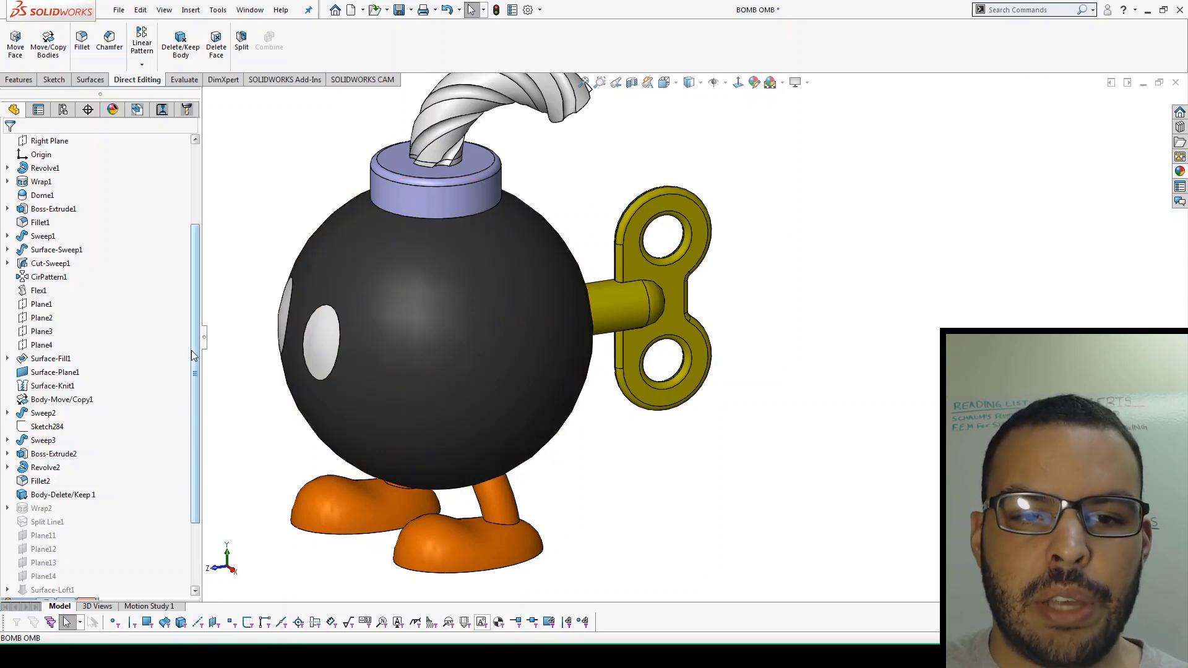
# Step: Turn on dynamic reference visualization for both parent and child relationships in the BOMB OMB feature tree
pyautogui.moveTo(191, 350); pyautogui.dragTo(191, 244)
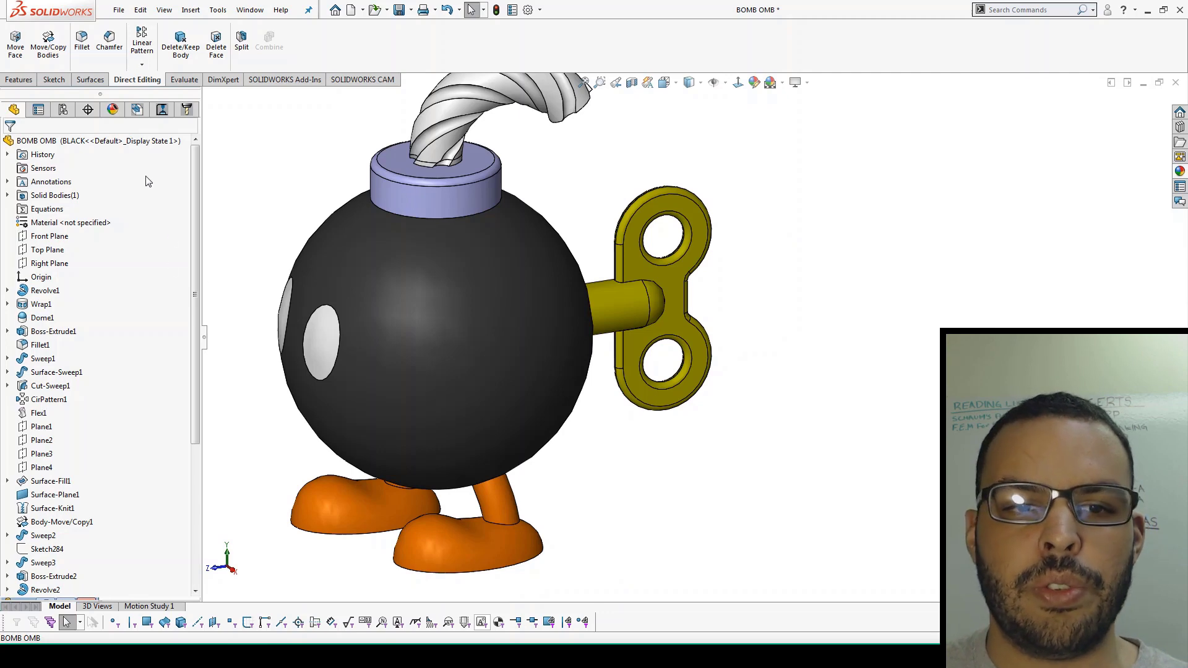
pyautogui.click(129, 146)
pyautogui.rightClick(131, 149)
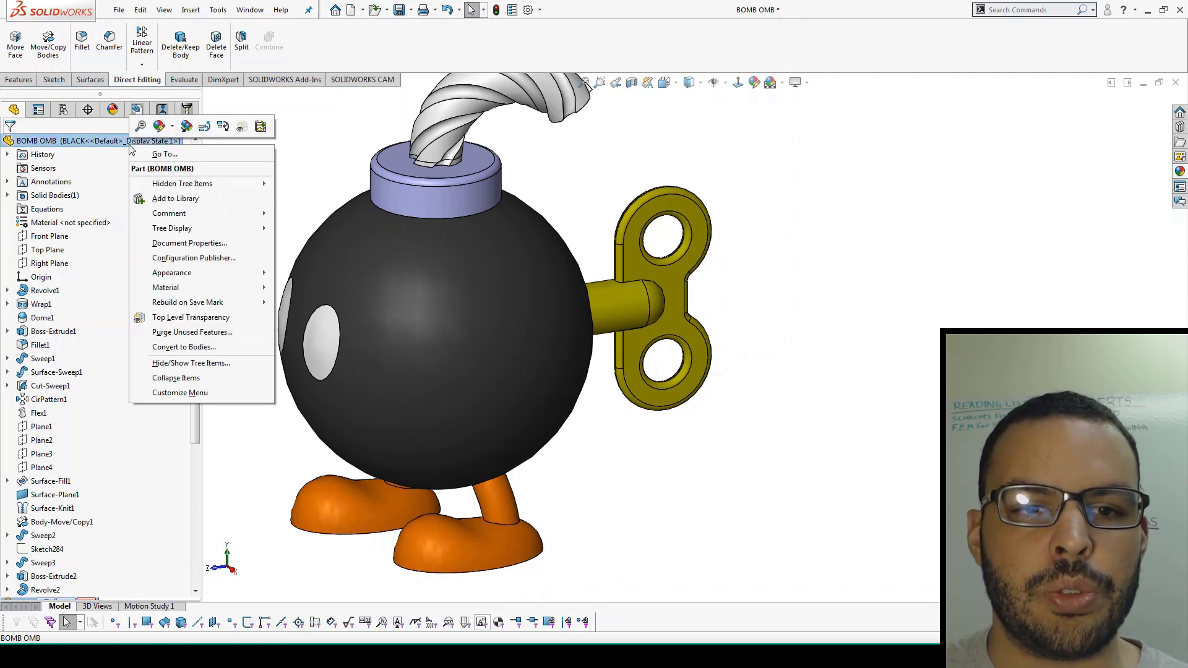
pyautogui.click(204, 127)
pyautogui.rightClick(145, 141)
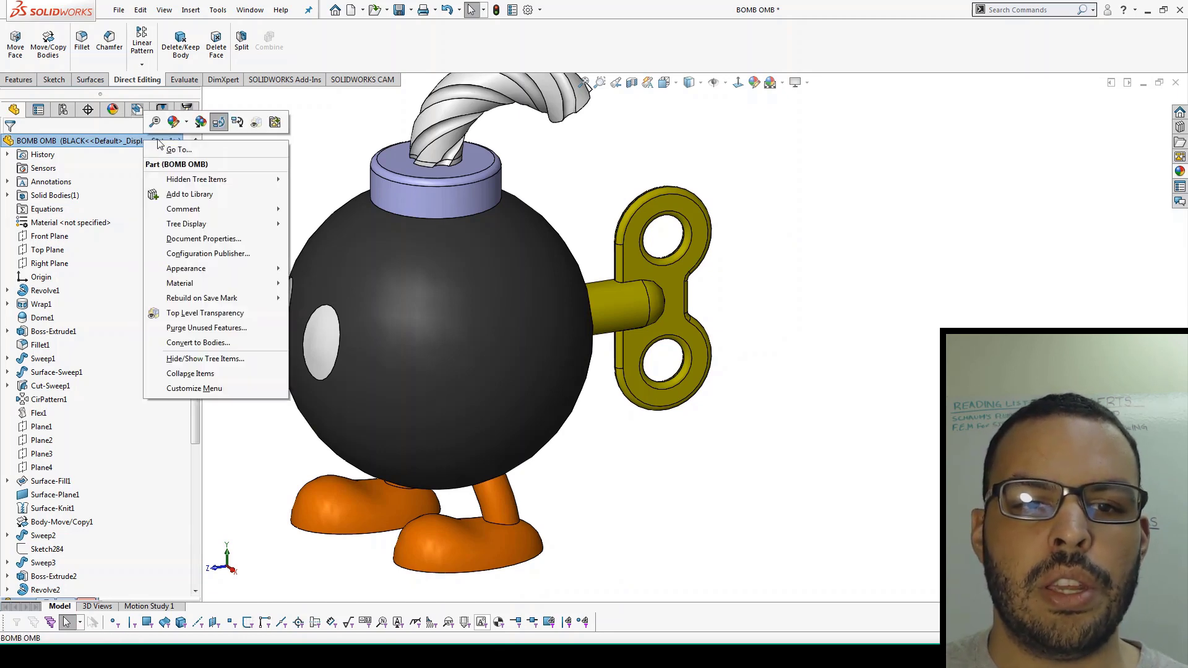
pyautogui.click(237, 124)
# Step: Examine the parent and child reference arrows of Boss-Extrude2 and Revolve2 in the feature tree
pyautogui.scroll(-5, 146, 369)
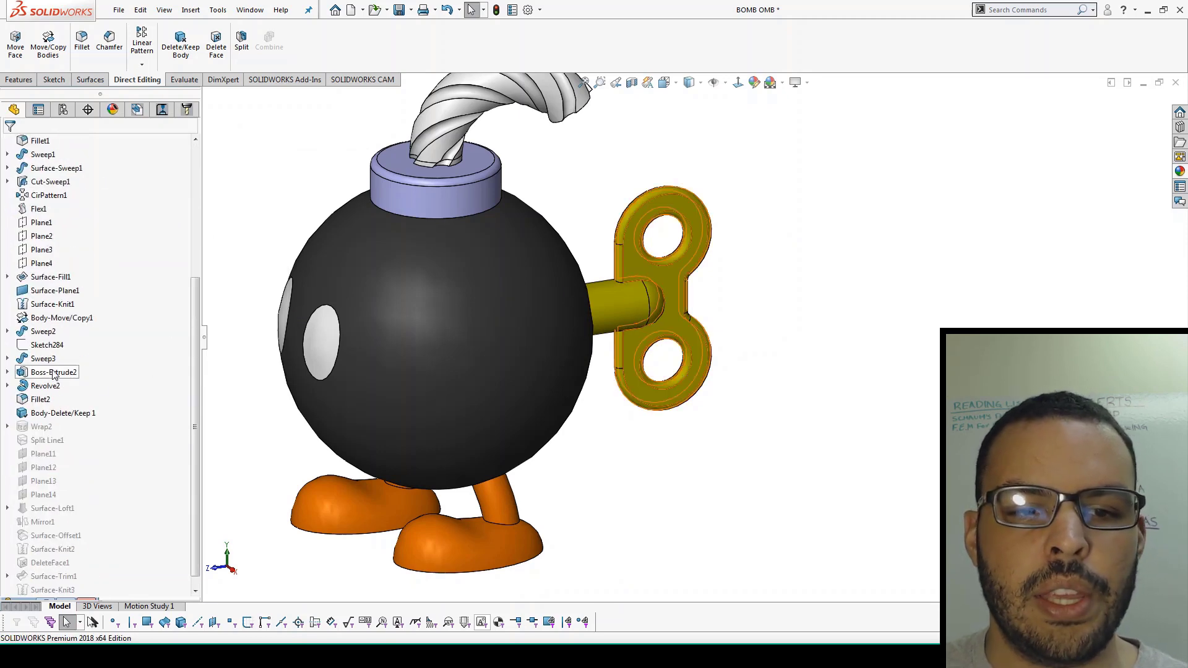
pyautogui.moveTo(54, 374)
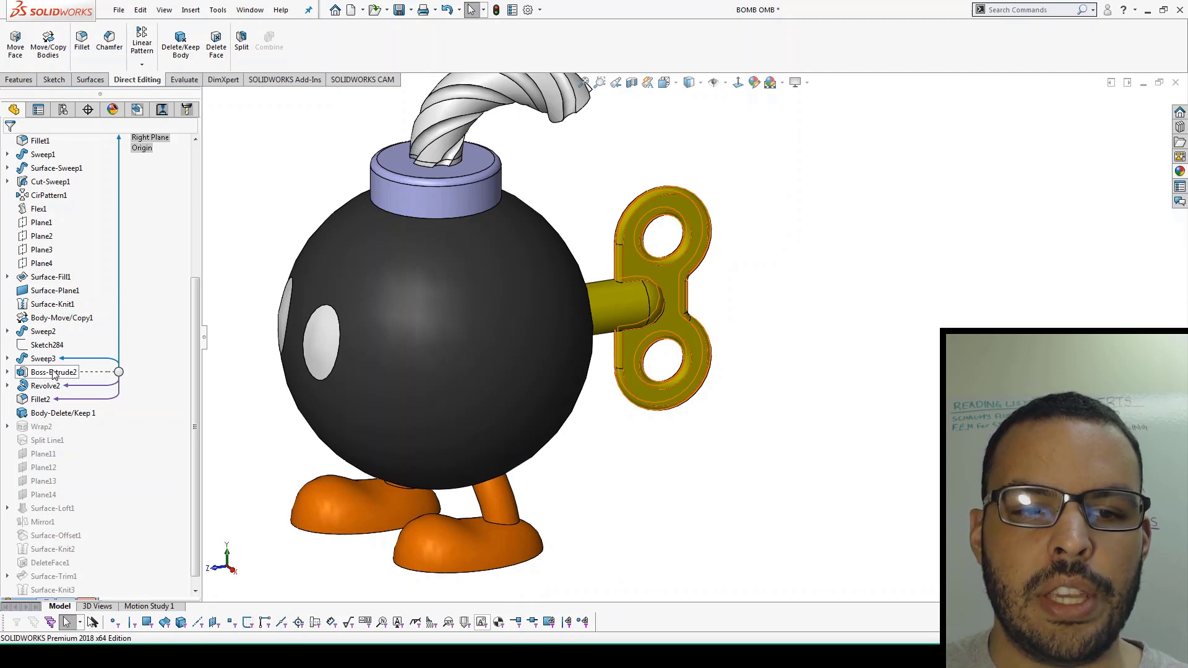
pyautogui.click(74, 372)
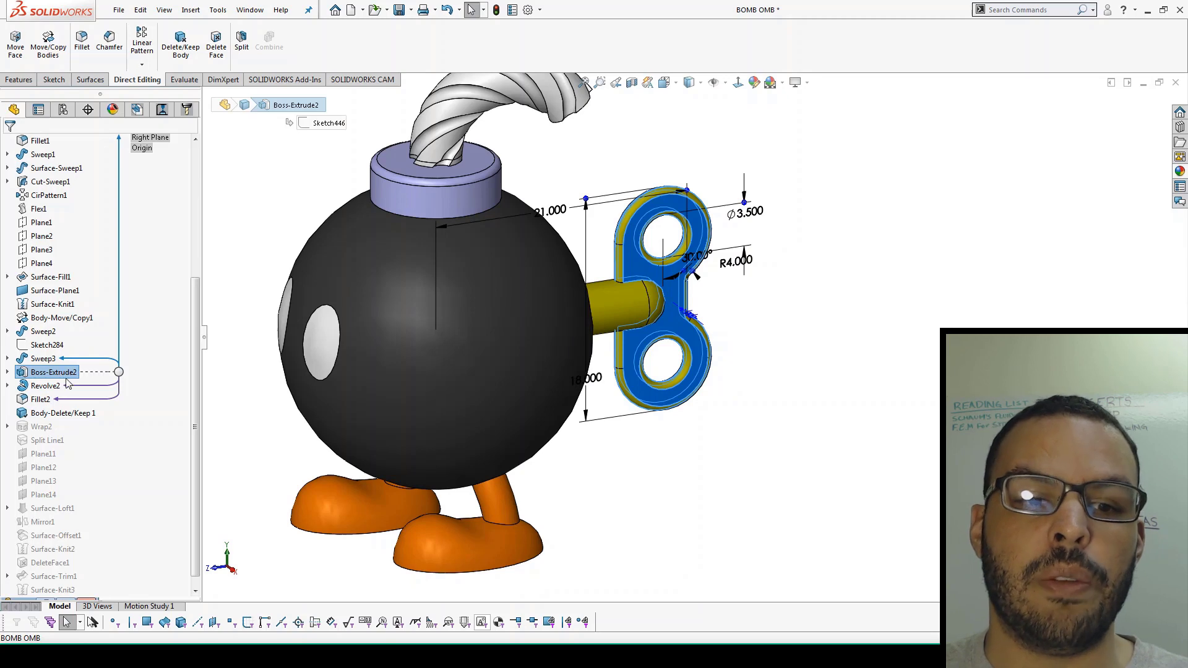
pyautogui.click(44, 385)
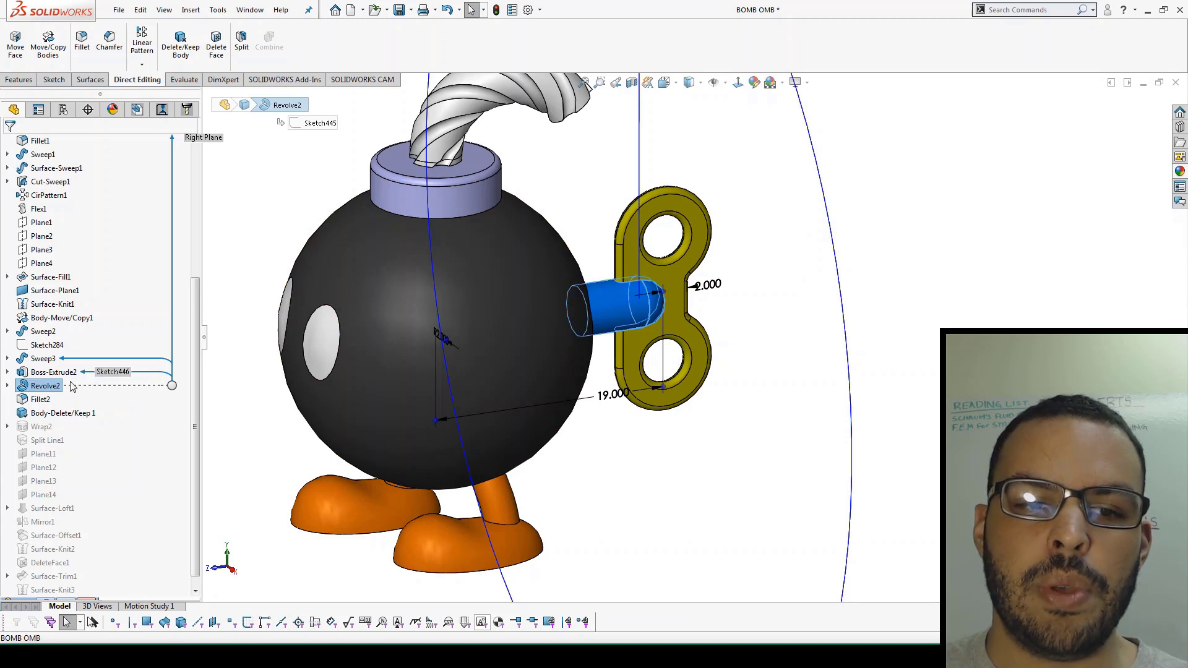
pyautogui.click(54, 372)
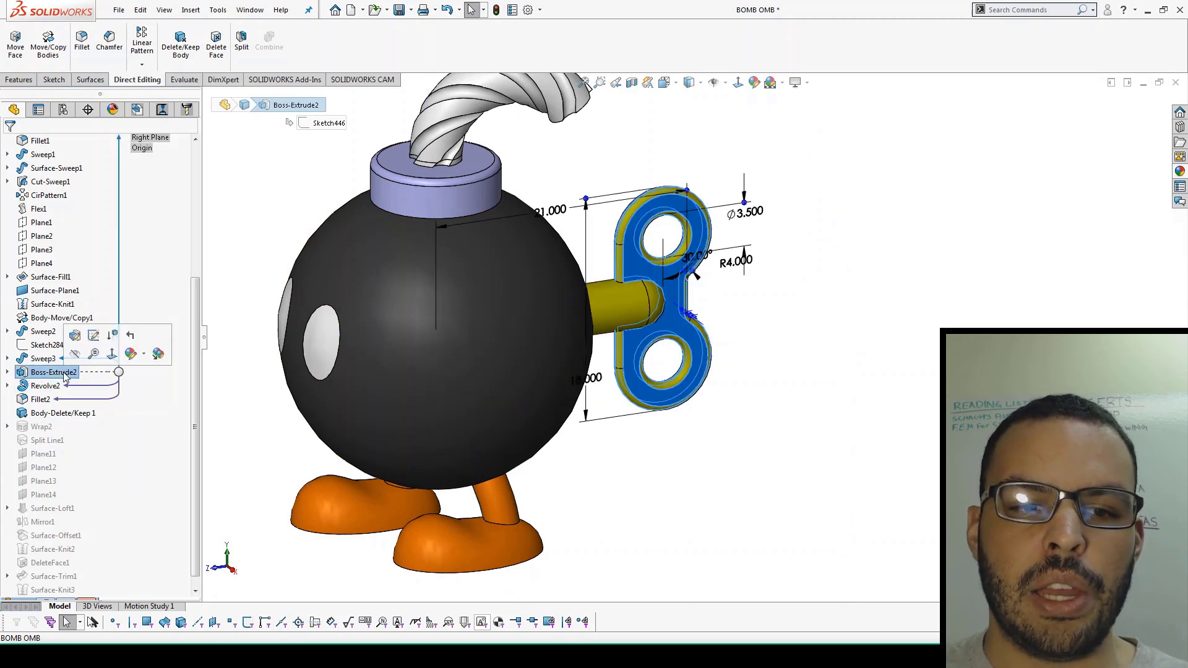
pyautogui.click(255, 407)
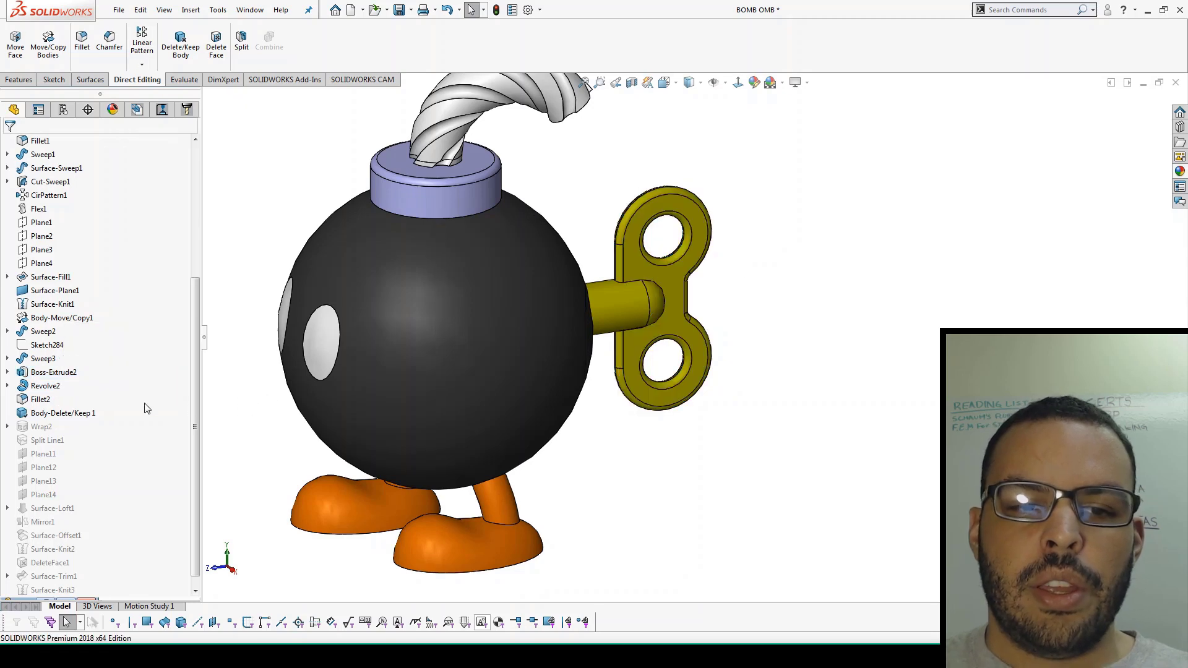
pyautogui.click(62, 372)
pyautogui.moveTo(55, 374)
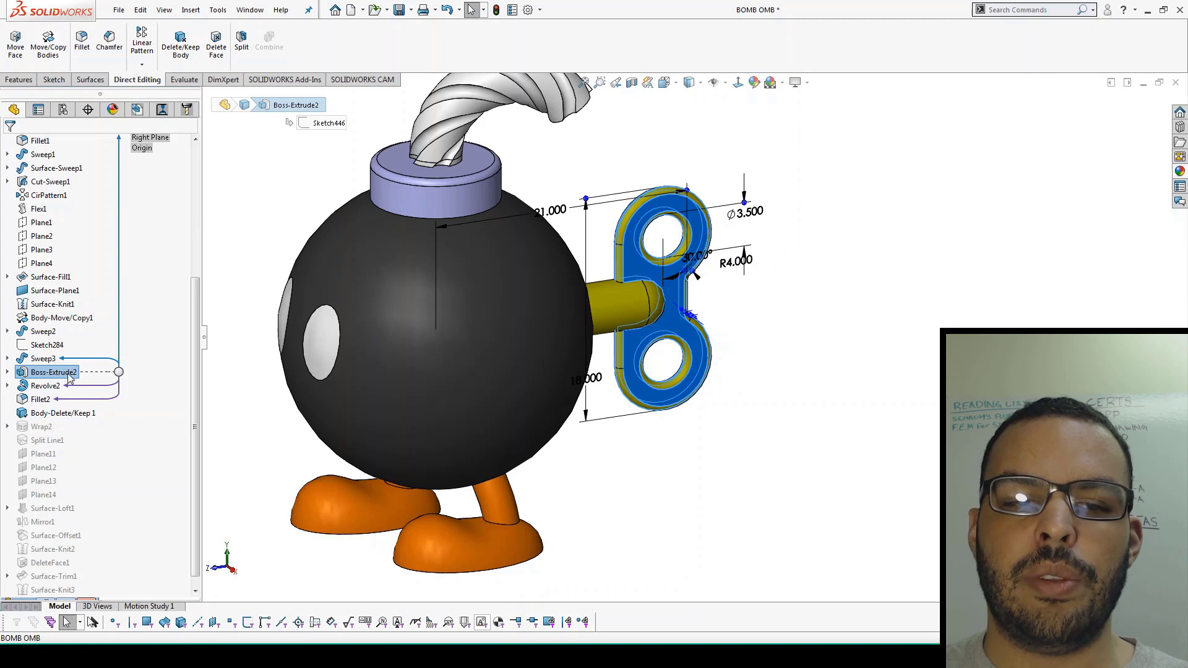
pyautogui.click(273, 403)
# Step: Trace Revolve2's parent references on the key's shaft and examine Sketch446 under Boss-Extrude2
pyautogui.moveTo(273, 403); pyautogui.dragTo(577, 340, button='middle')
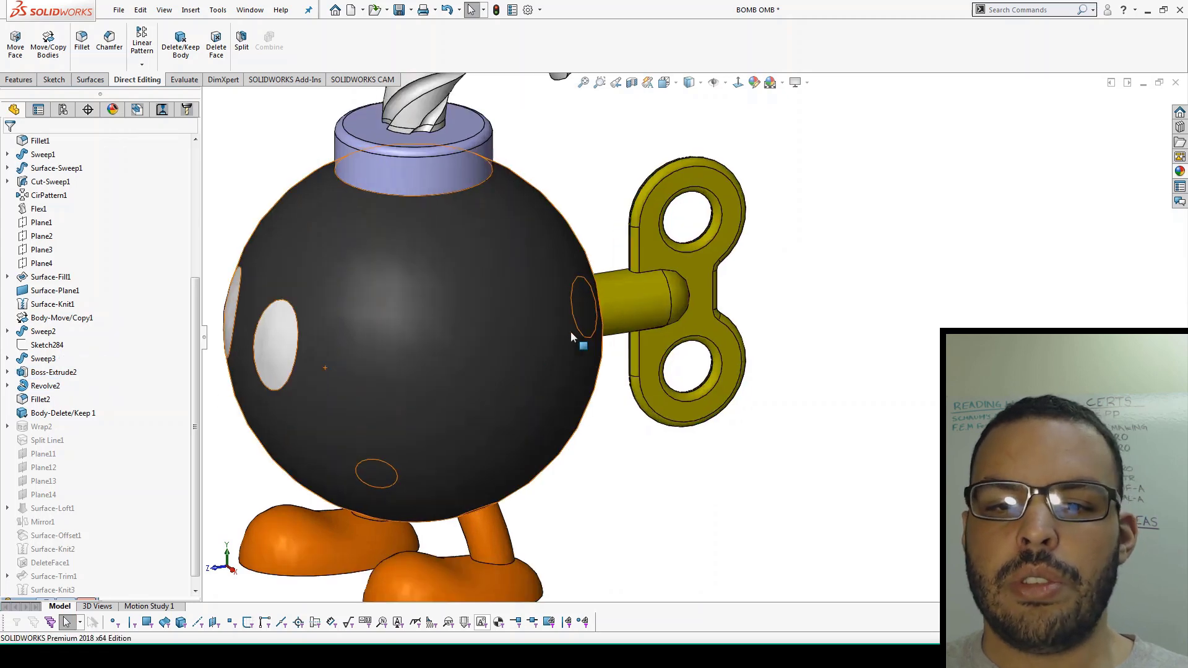
pyautogui.scroll(5, 782, 286)
pyautogui.moveTo(782, 286); pyautogui.dragTo(758, 275, button='middle')
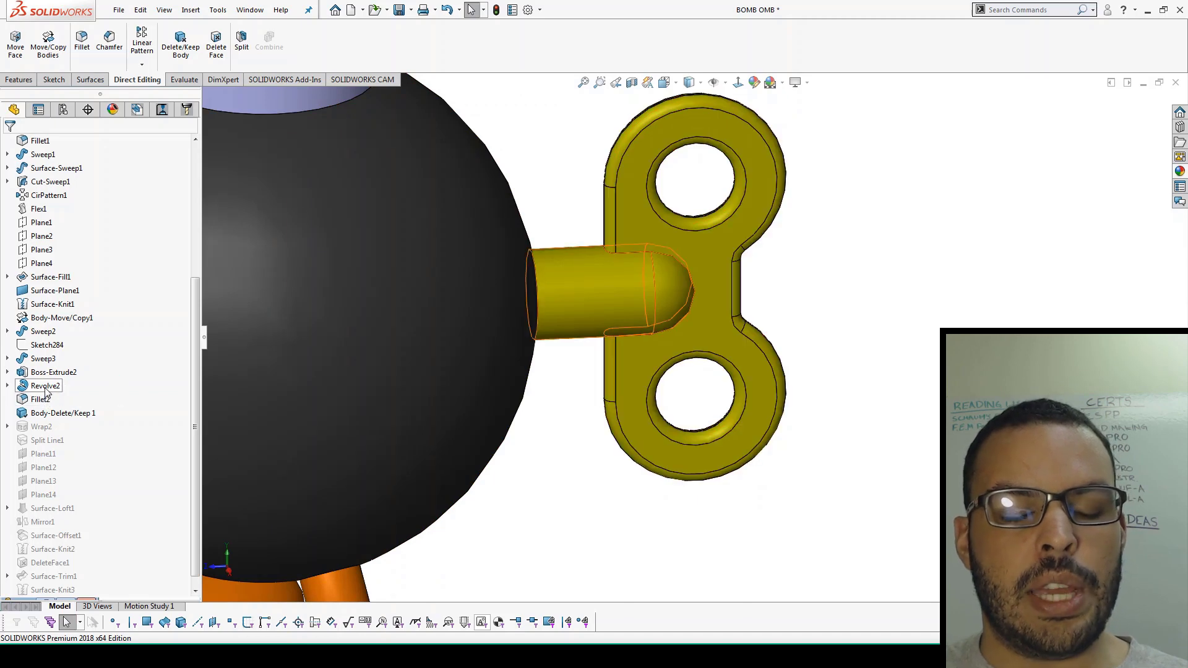
pyautogui.moveTo(46, 388)
pyautogui.moveTo(46, 388)
pyautogui.mouseDown()
pyautogui.moveTo(50, 353)
pyautogui.moveTo(155, 385)
pyautogui.mouseUp()
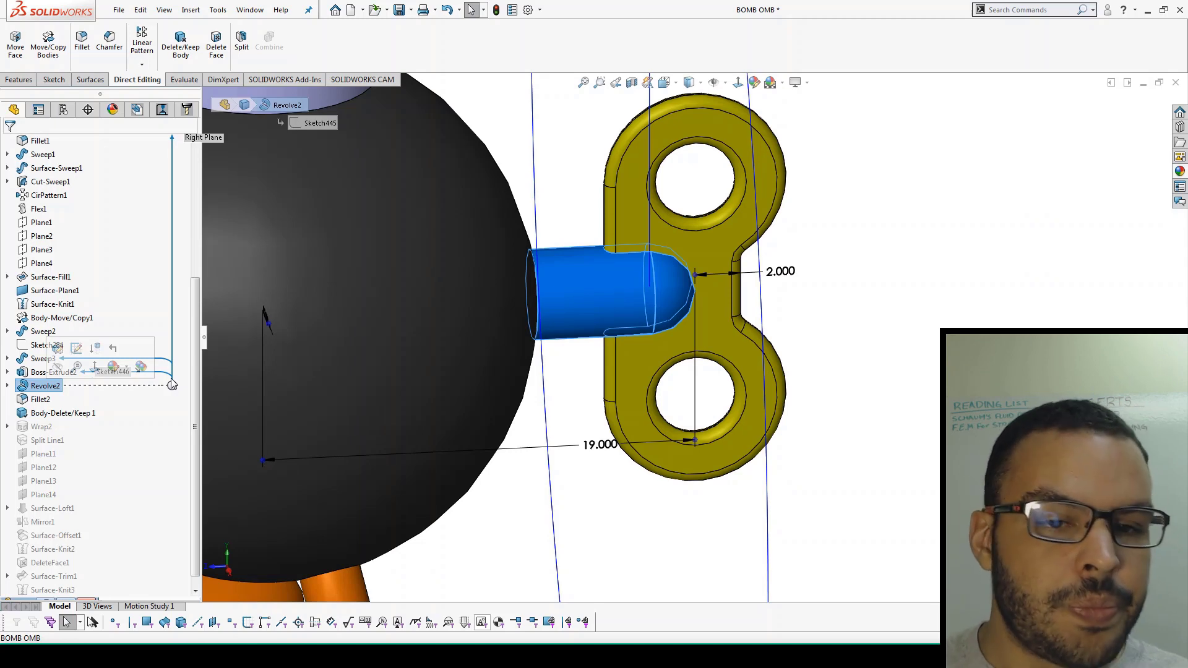
pyautogui.click(8, 372)
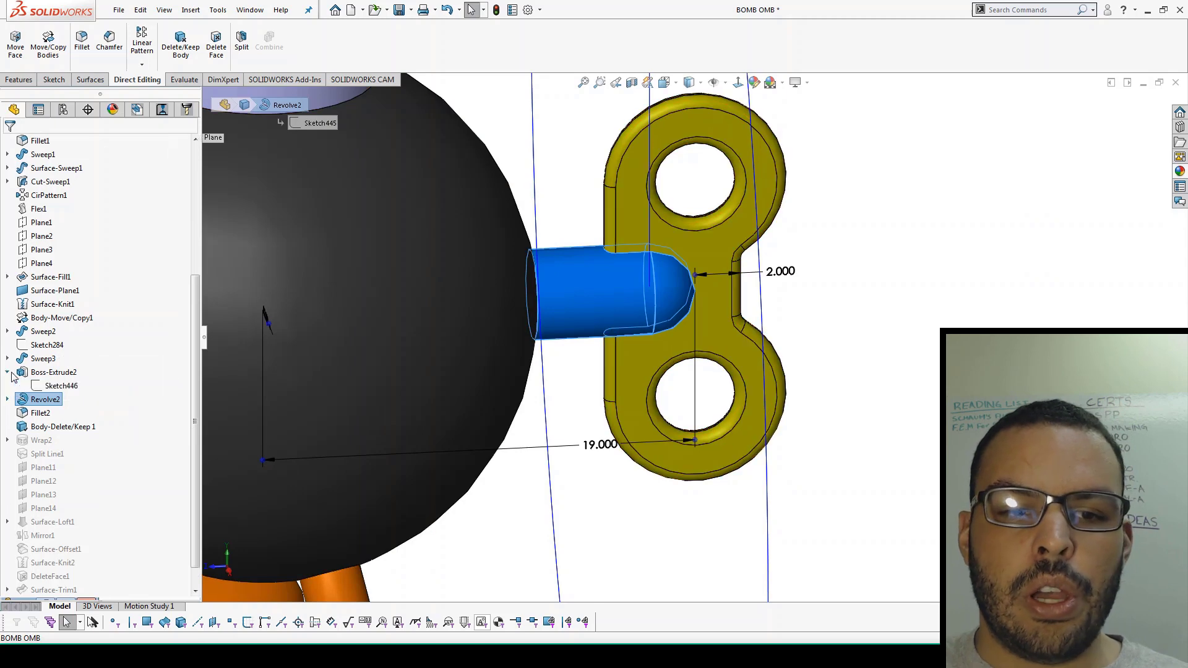
pyautogui.click(56, 386)
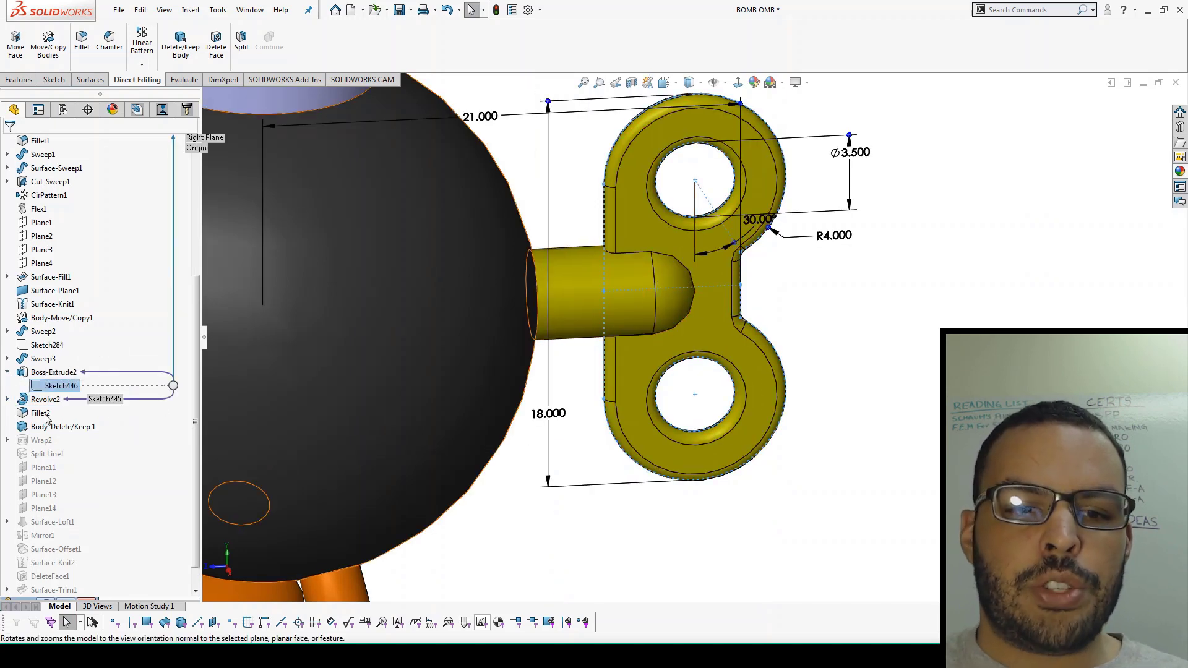
# Step: Show the dimensions of Sketch445 under Revolve2 and move its 2.000 offset dimension text farther out from the key
pyautogui.click(8, 399)
pyautogui.click(61, 412)
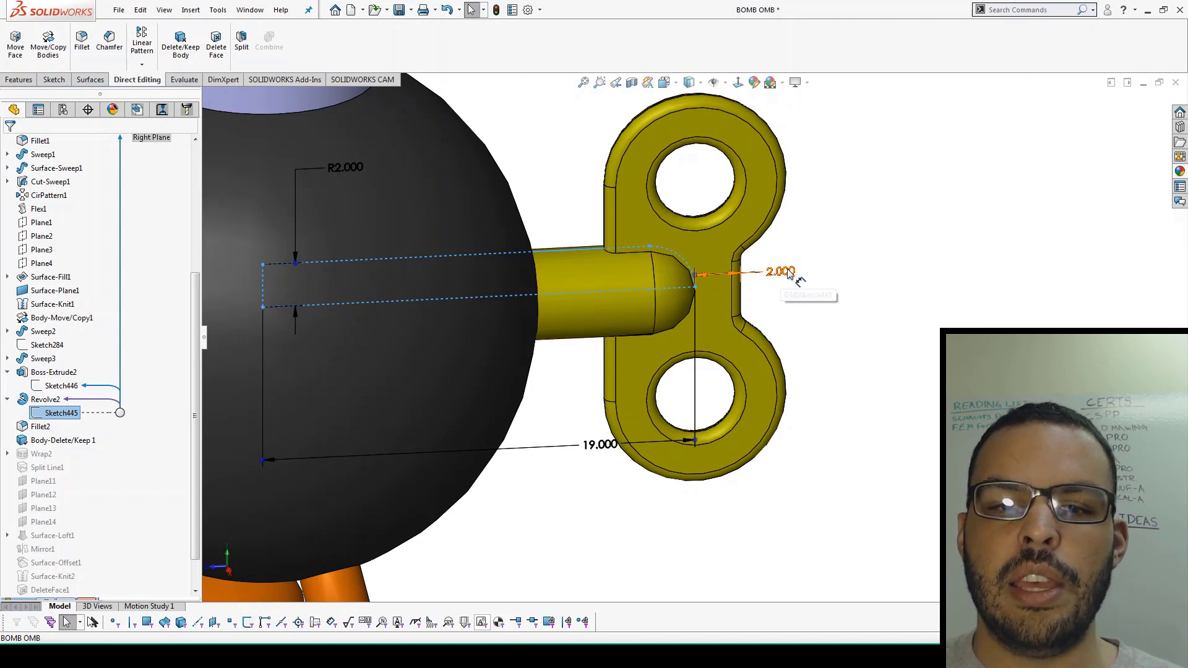
pyautogui.moveTo(778, 270); pyautogui.dragTo(836, 268)
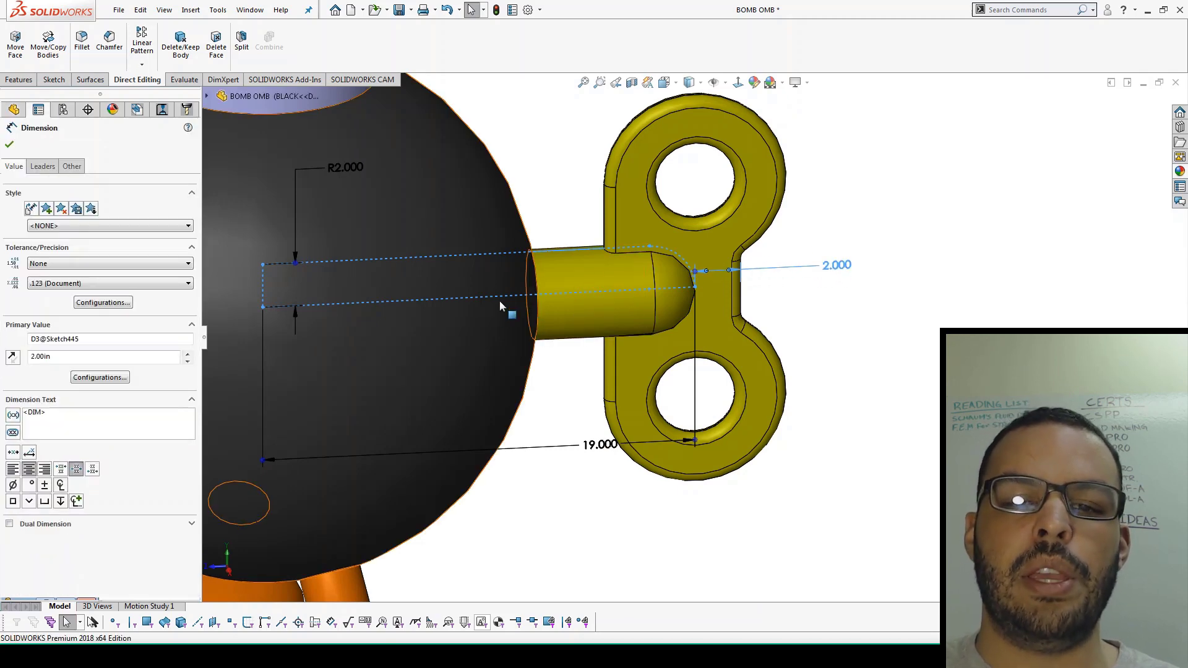
pyautogui.click(852, 312)
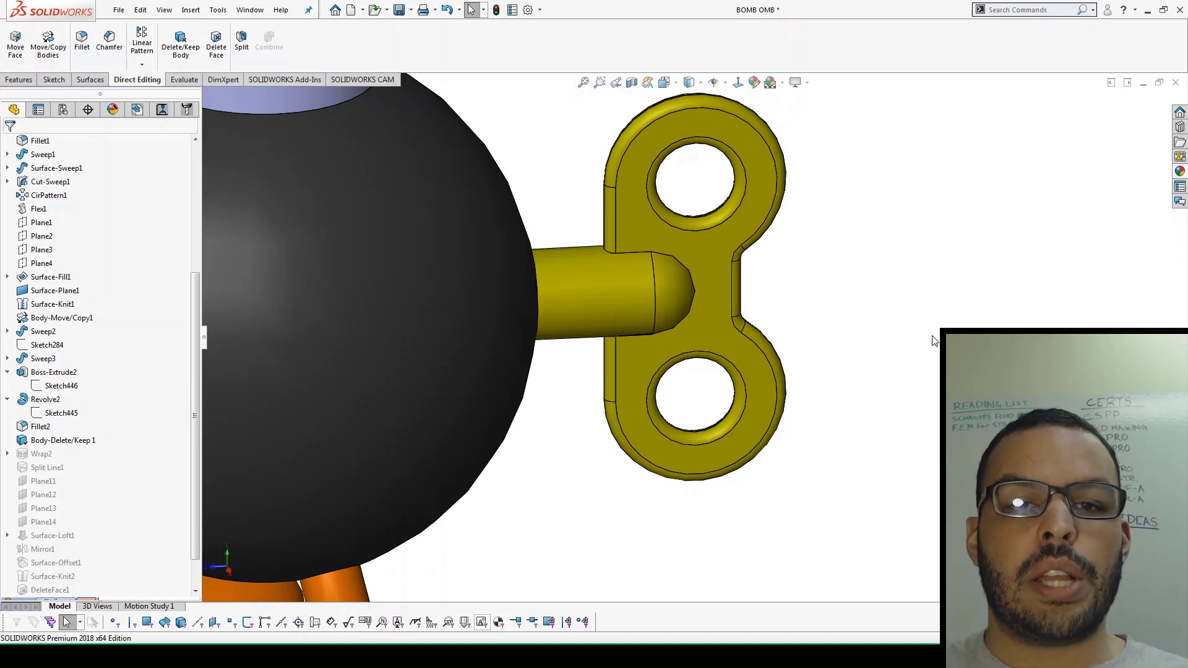
# Step: Remove the rounded end face of the wind-up key's shaft with Delete Face, using the plain Delete option
pyautogui.scroll(5, 796, 385)
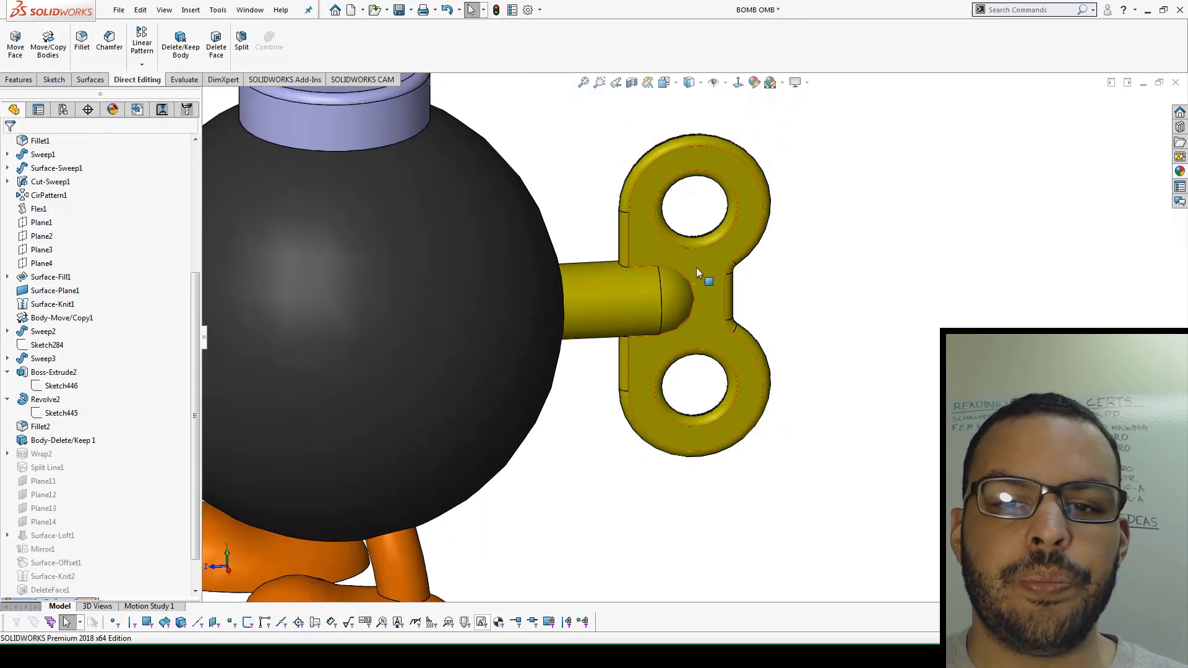
pyautogui.moveTo(705, 264); pyautogui.dragTo(732, 270, button='middle')
pyautogui.scroll(-5, 739, 270)
pyautogui.scroll(-2, 739, 270)
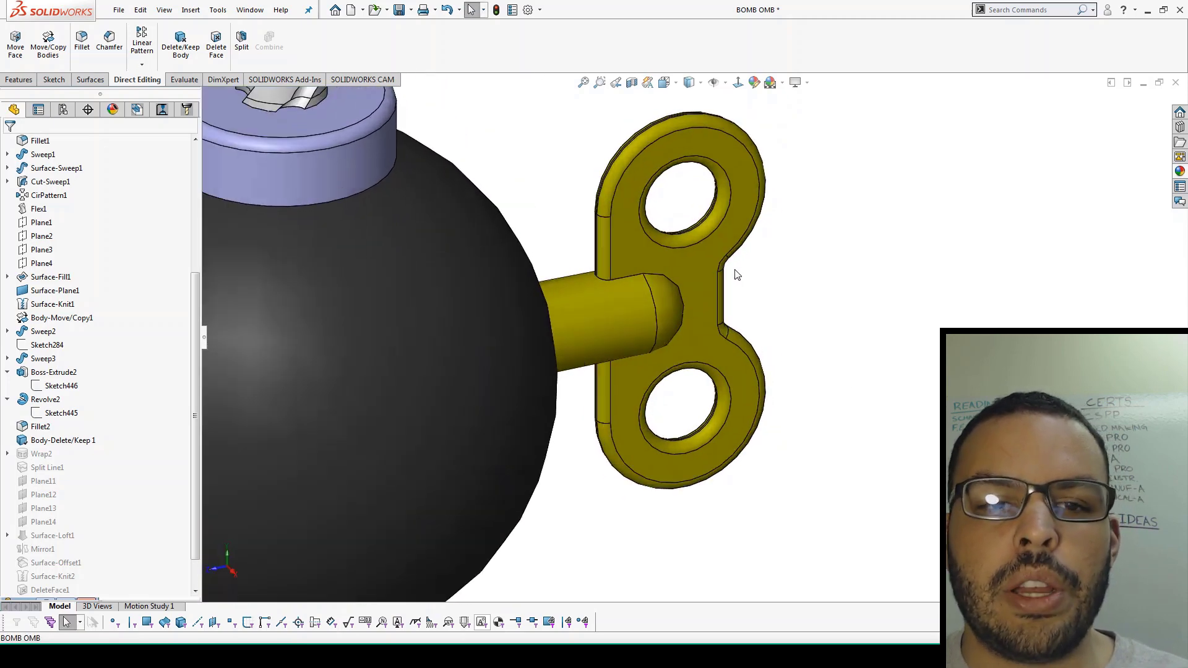
pyautogui.click(217, 44)
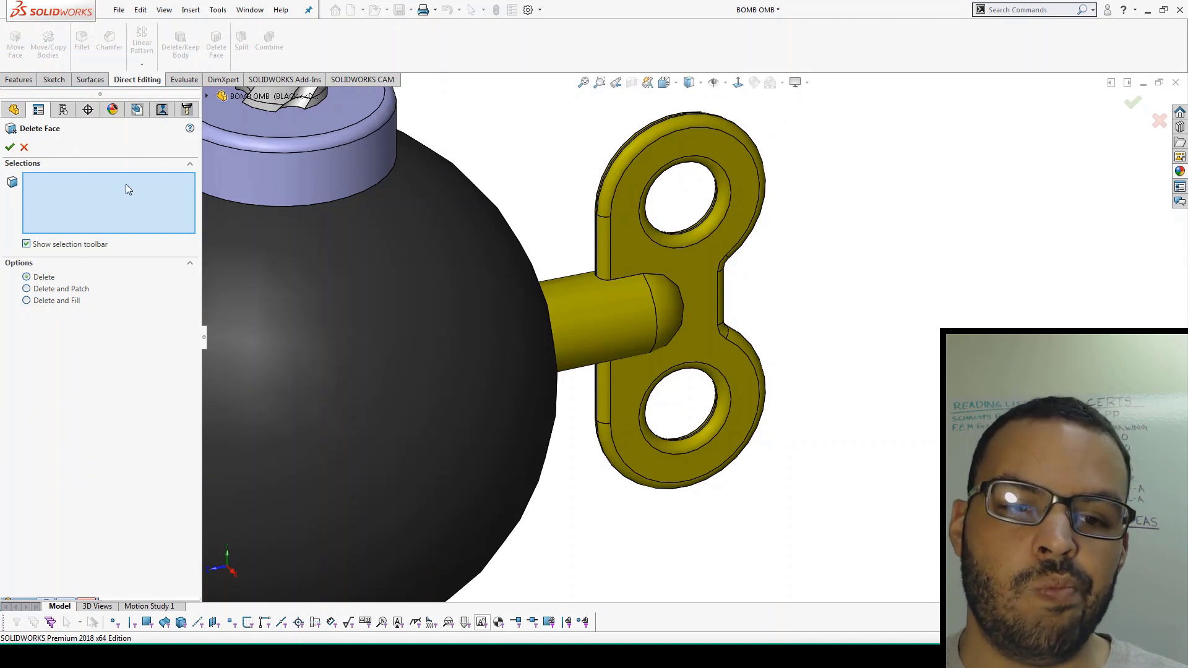
pyautogui.scroll(-5, 688, 282)
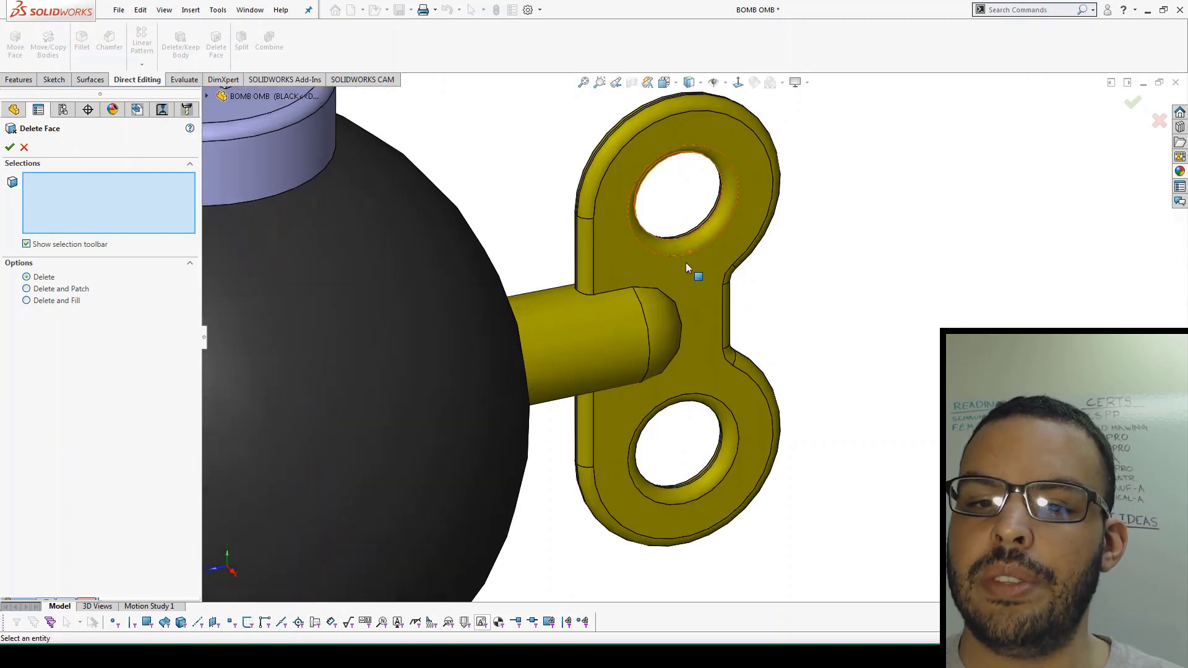
pyautogui.click(646, 371)
pyautogui.moveTo(646, 371); pyautogui.dragTo(599, 336, button='middle')
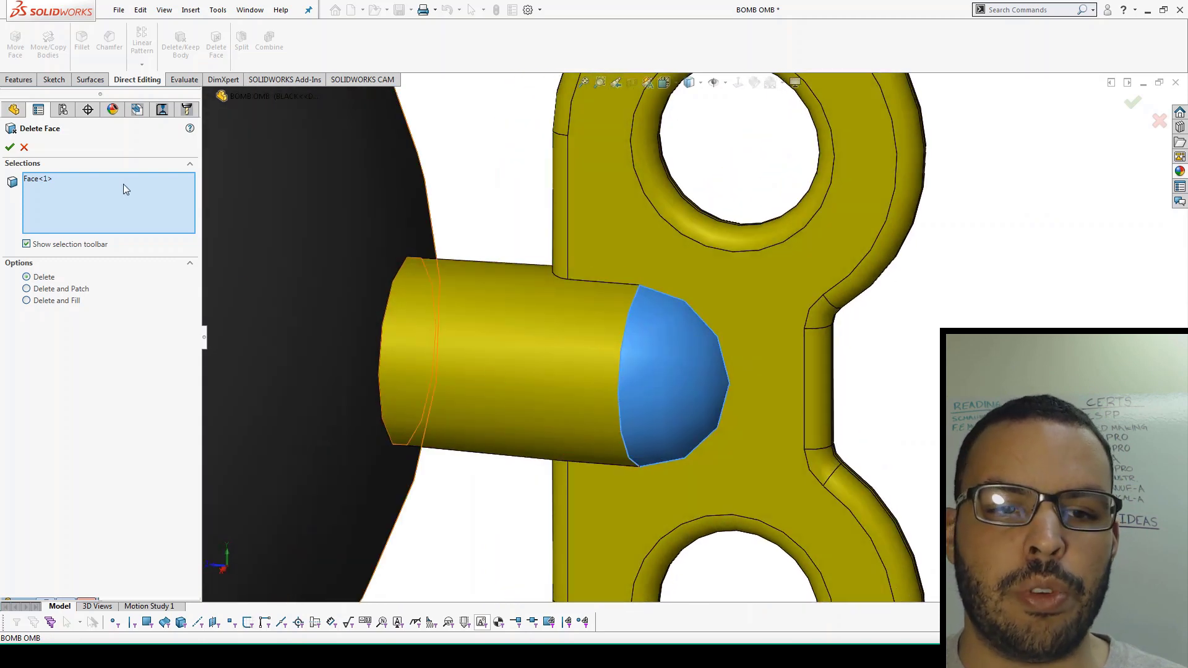
pyautogui.click(10, 149)
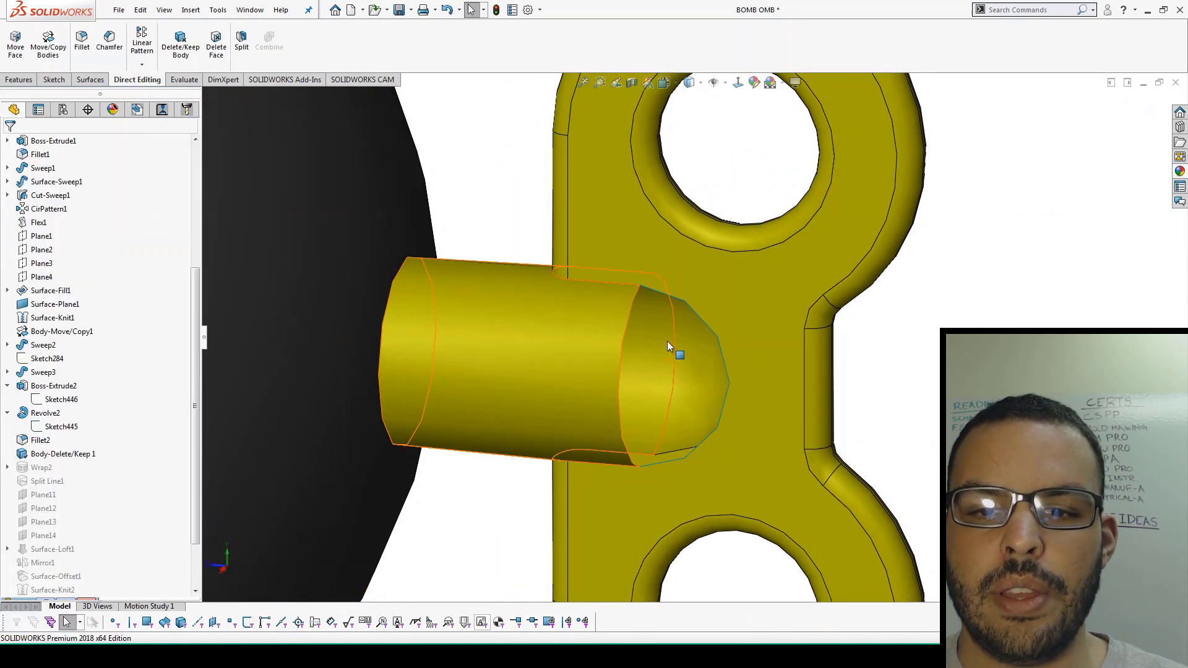
# Step: Examine the end of the key's shaft where the rounded face was deleted
pyautogui.scroll(-3, 668, 341)
pyautogui.moveTo(658, 258); pyautogui.dragTo(533, 262, button='middle')
pyautogui.click(385, 307)
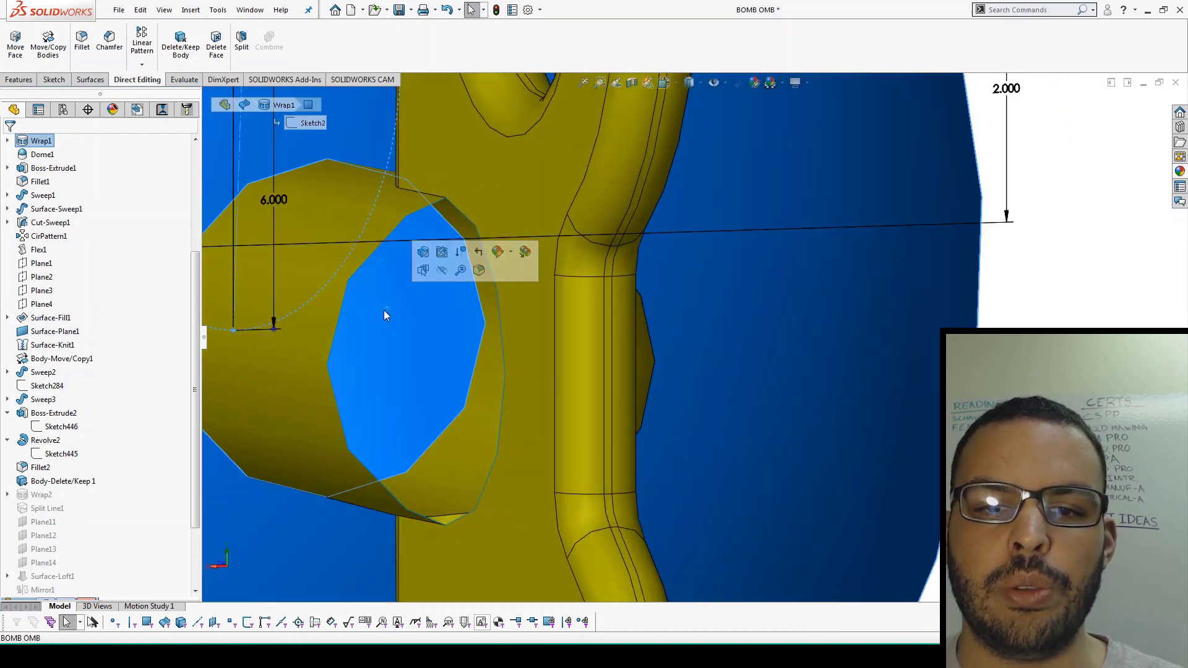
pyautogui.press('Escape')
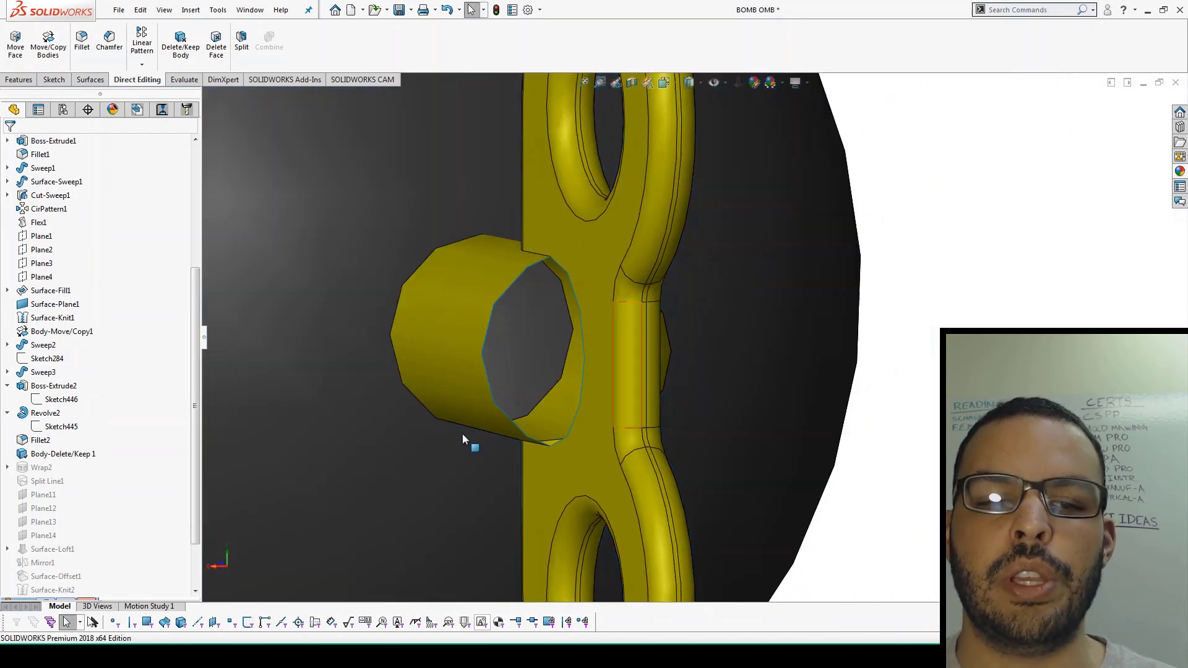
# Step: Reopen the DeleteFace2 feature, switch it to Delete and Patch, and clear its selected shaft end face
pyautogui.click(67, 455)
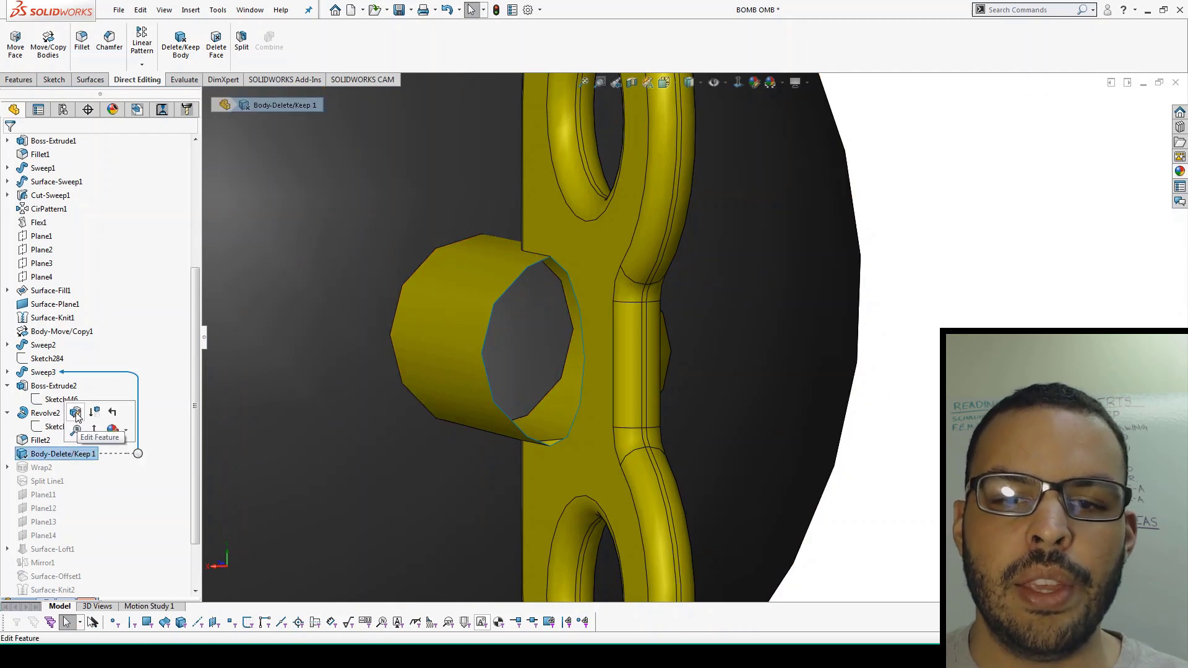
pyautogui.click(75, 413)
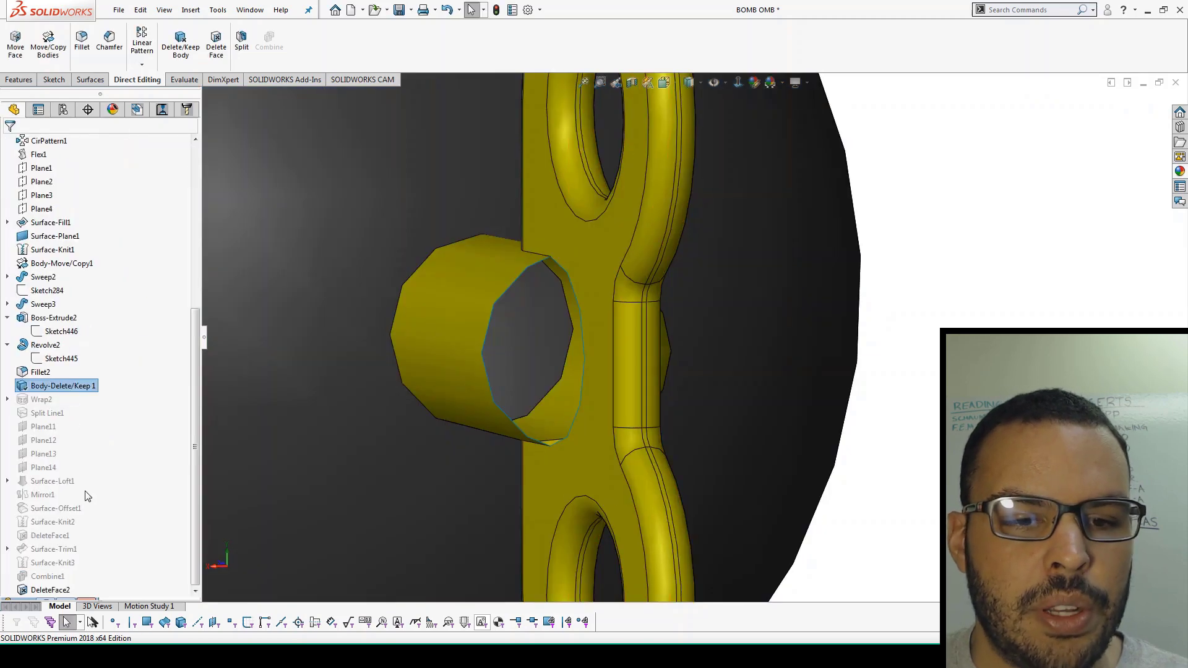
pyautogui.click(55, 590)
pyautogui.click(65, 550)
pyautogui.moveTo(504, 378); pyautogui.dragTo(443, 357, button='middle')
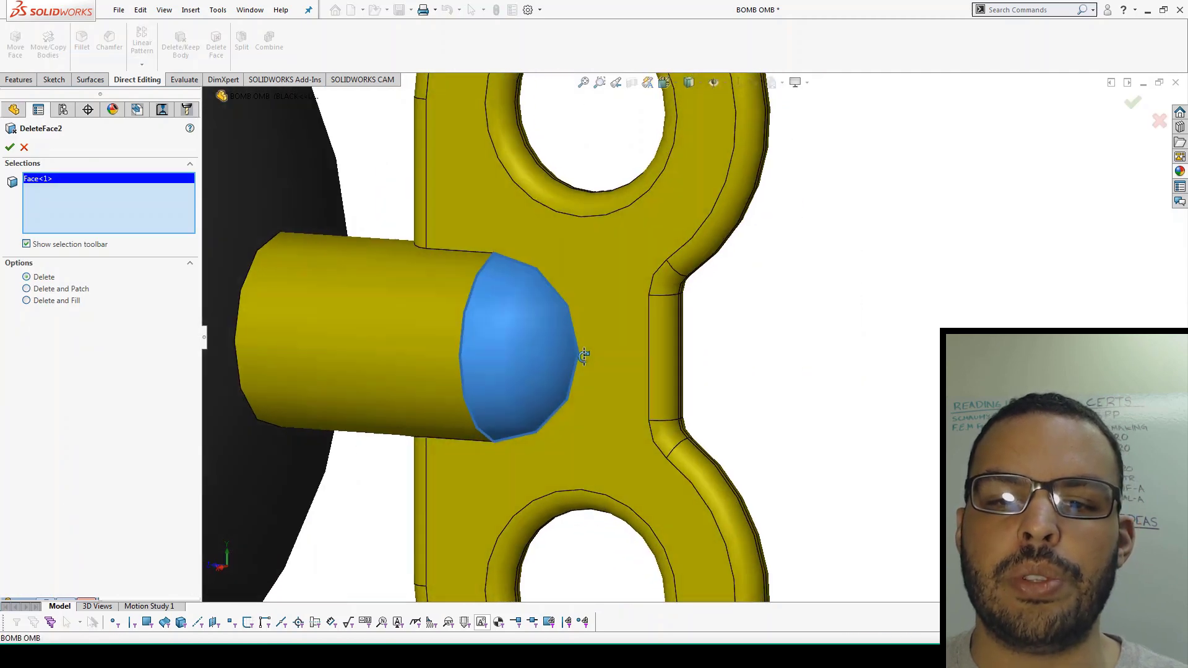
pyautogui.click(36, 290)
pyautogui.rightClick(138, 212)
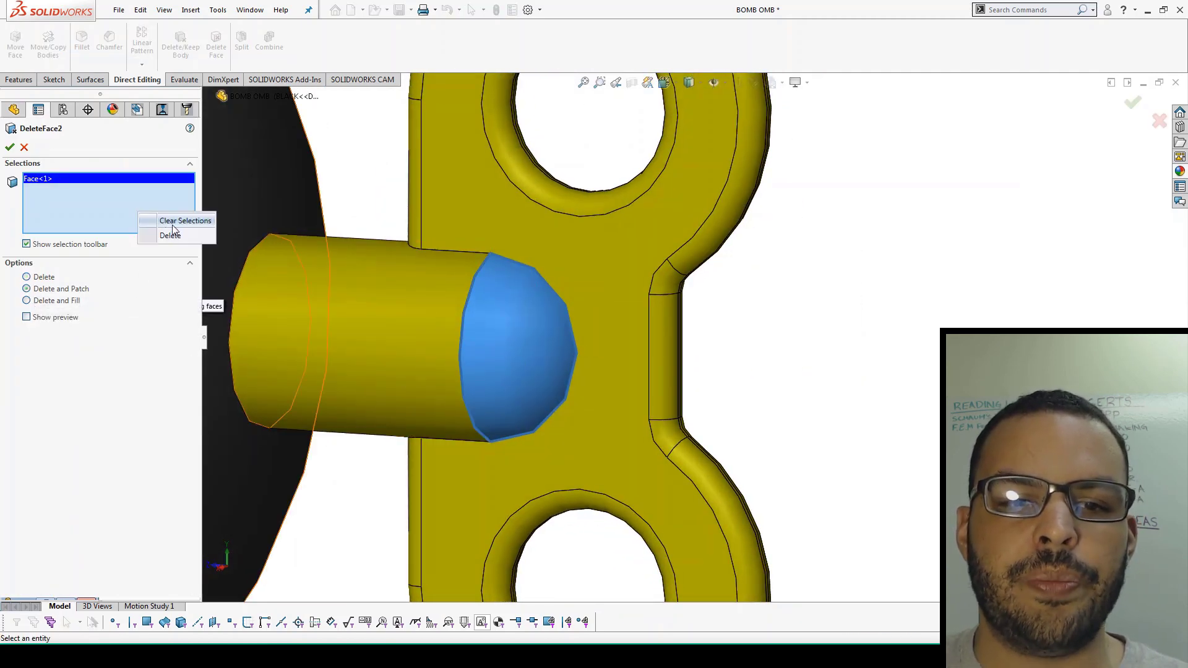
pyautogui.click(172, 226)
# Step: Delete and patch the rounded fillet face around the top of the bomb's purple cap
pyautogui.scroll(5, 507, 269)
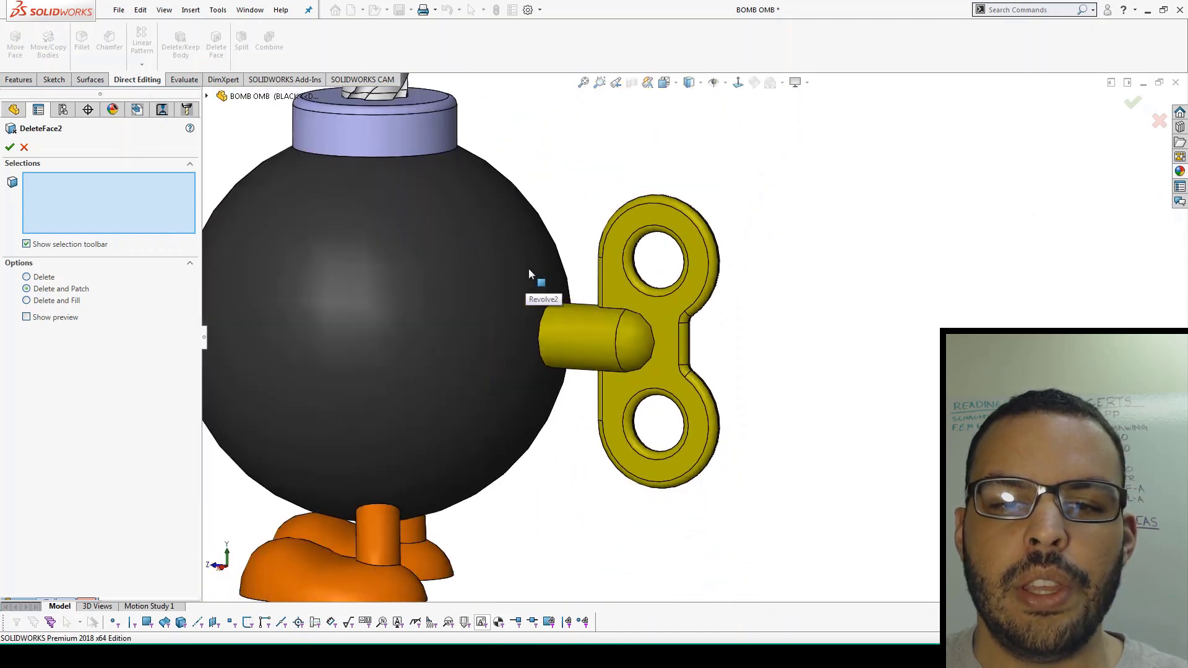
pyautogui.scroll(-6, 473, 161)
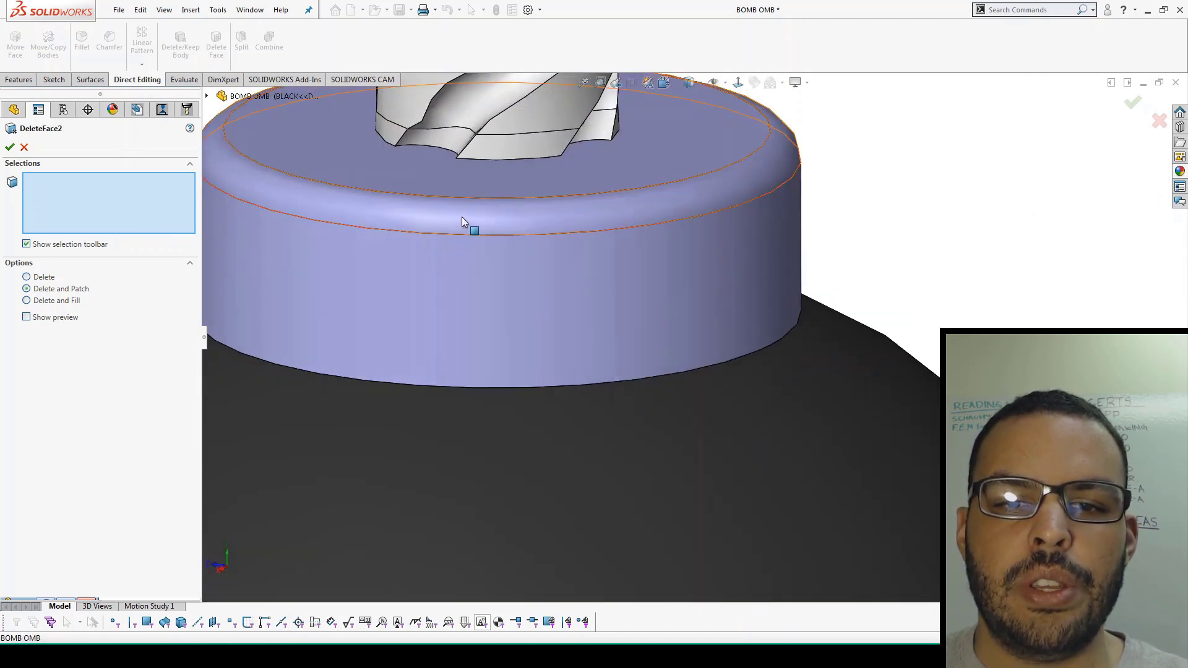
pyautogui.click(458, 219)
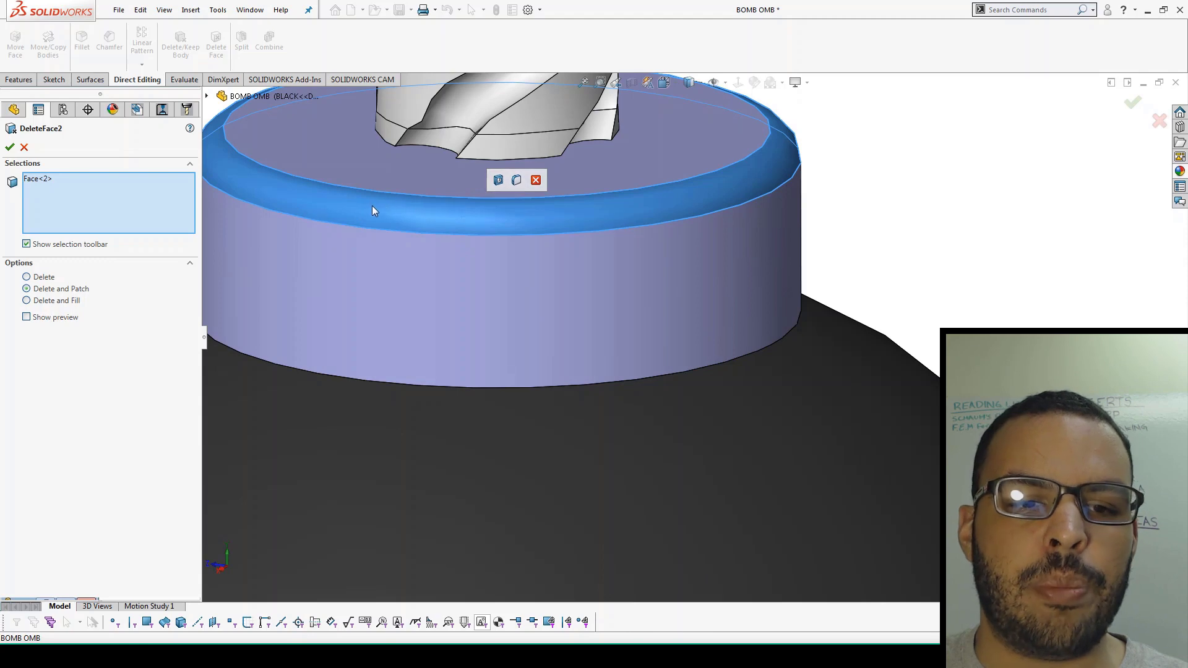
pyautogui.moveTo(396, 214); pyautogui.dragTo(331, 206, button='middle')
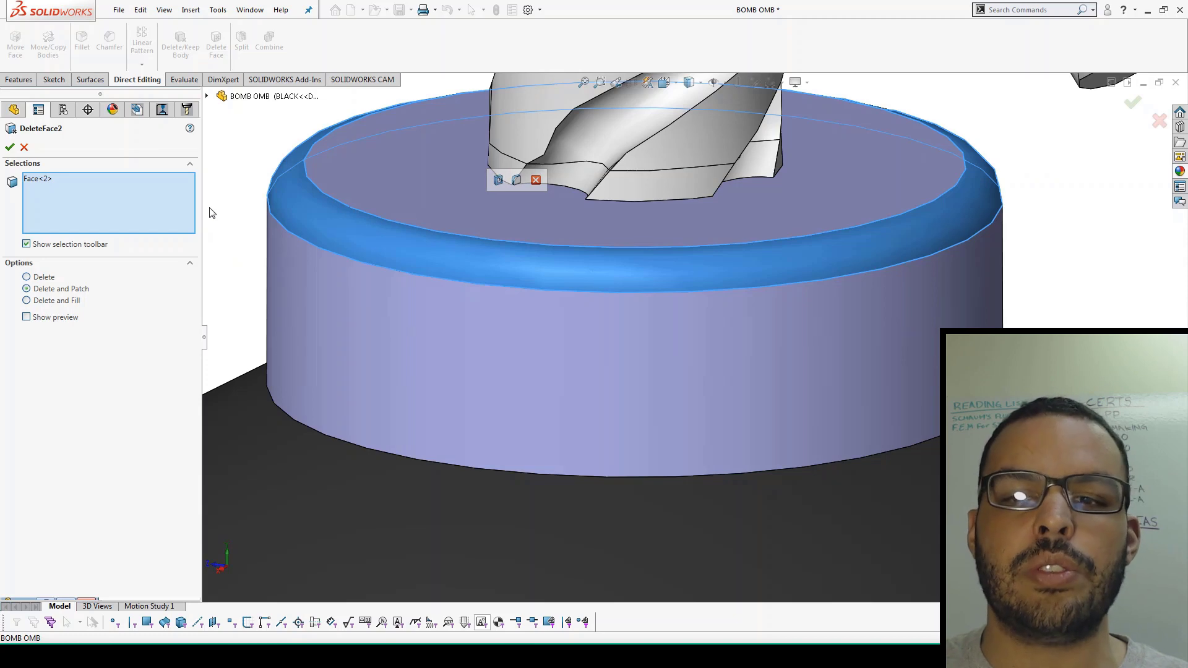
pyautogui.click(9, 148)
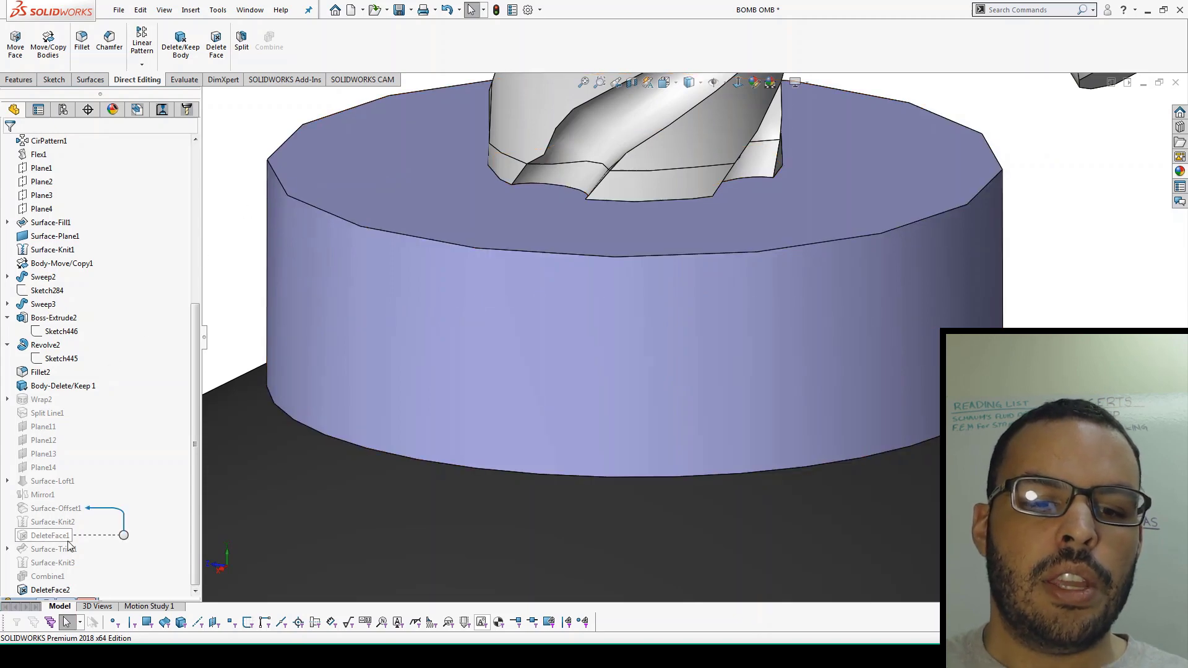
# Step: Reopen DeleteFace2, inspect the rounded end of the key's shaft, and clear the feature's face selection
pyautogui.click(53, 589)
pyautogui.click(66, 553)
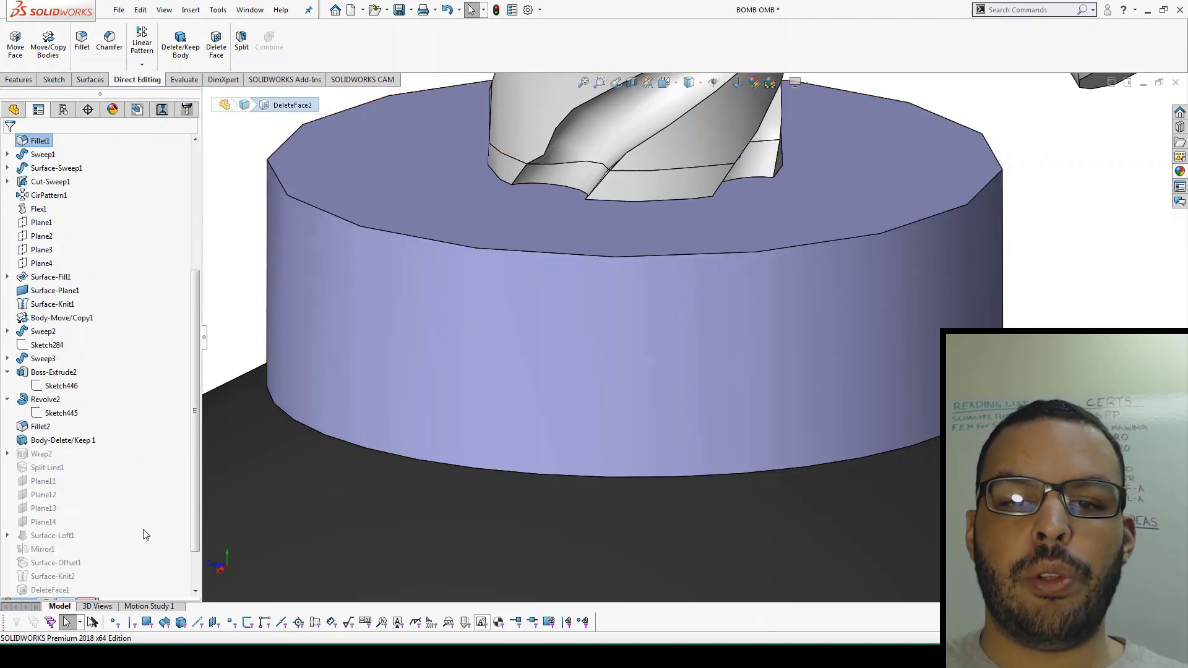
pyautogui.scroll(5, 702, 435)
pyautogui.scroll(-10, 904, 487)
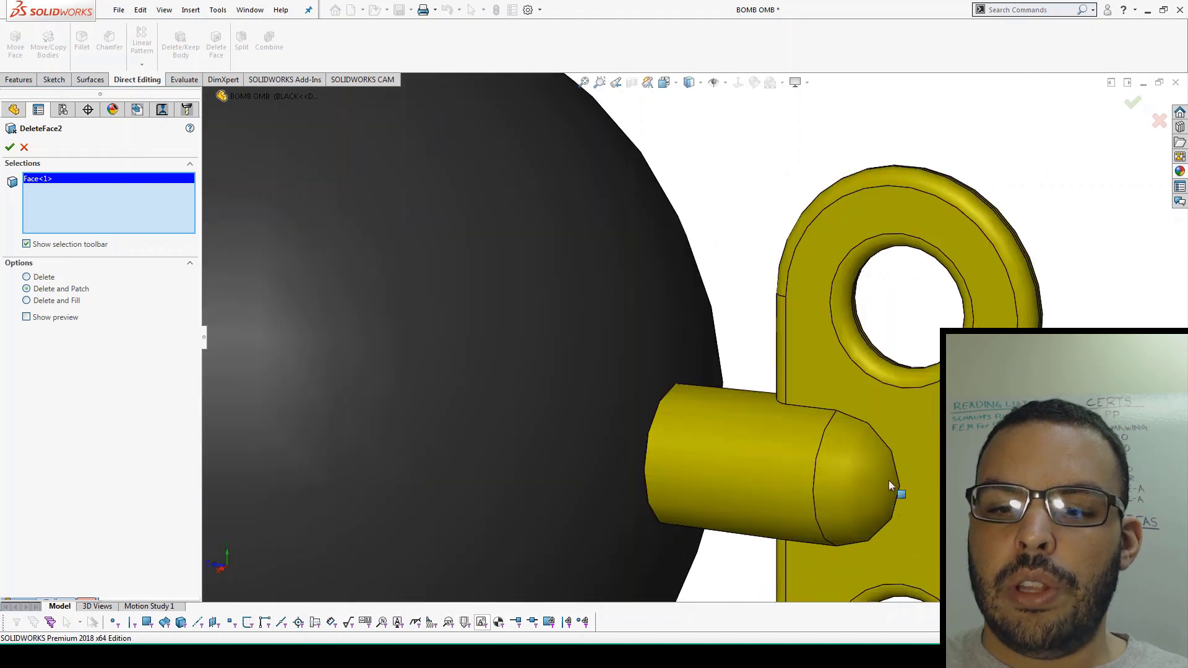
pyautogui.moveTo(818, 399); pyautogui.dragTo(872, 517, button='middle')
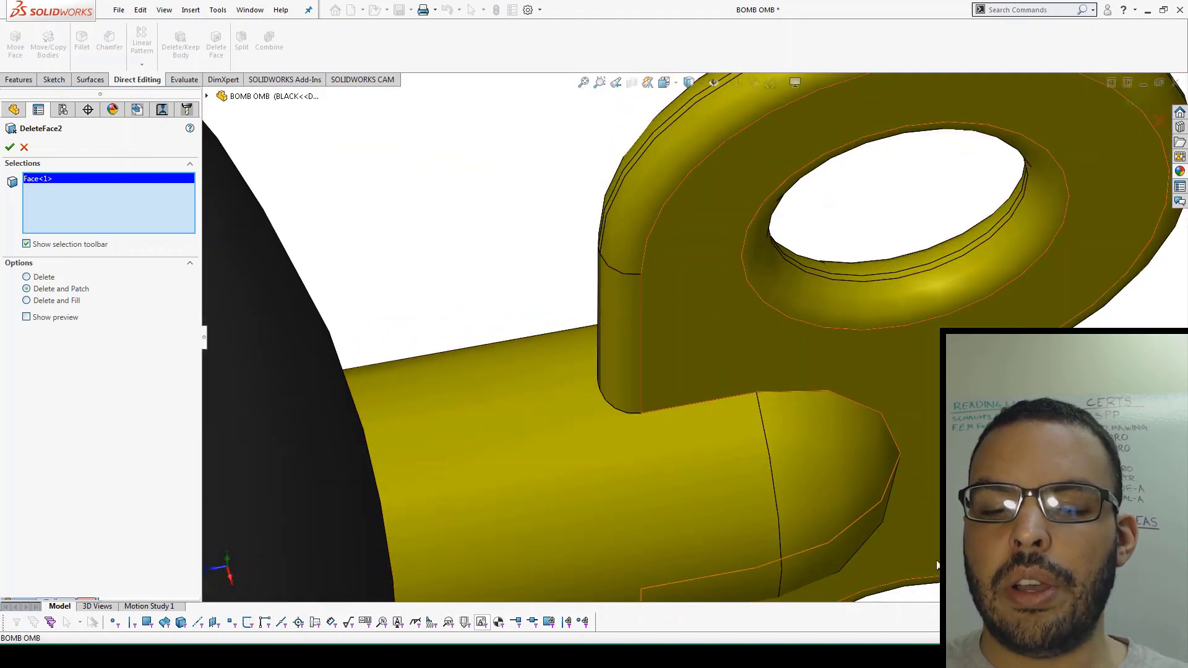
pyautogui.scroll(-3, 663, 410)
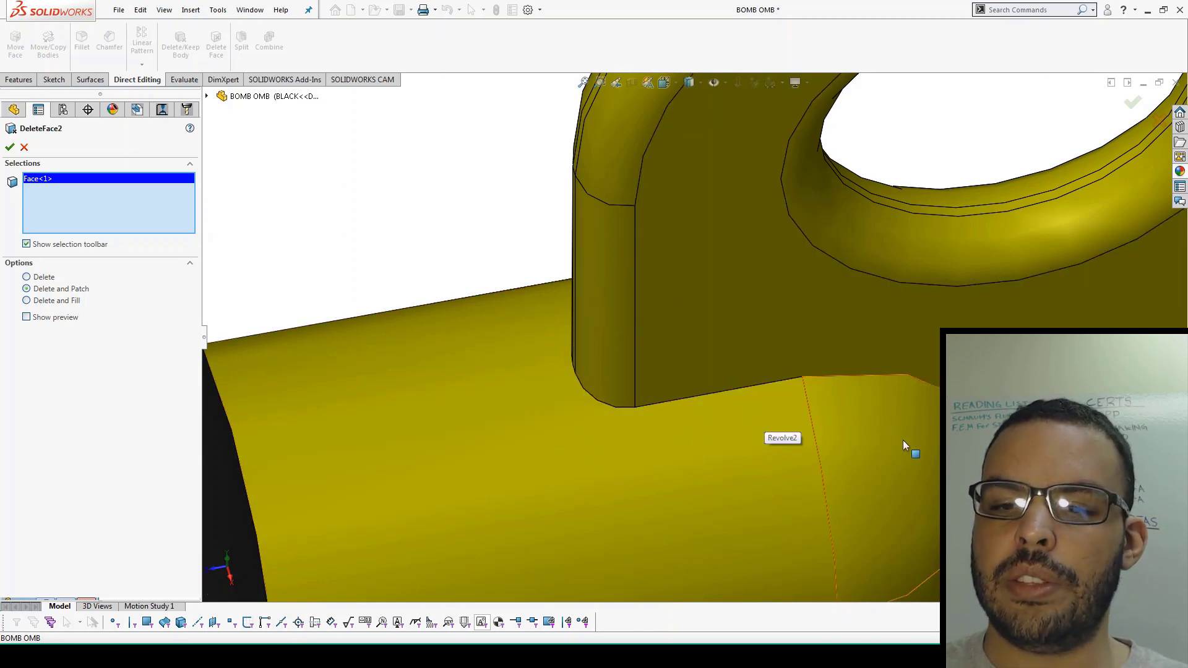
pyautogui.moveTo(902, 440); pyautogui.dragTo(833, 353, button='middle')
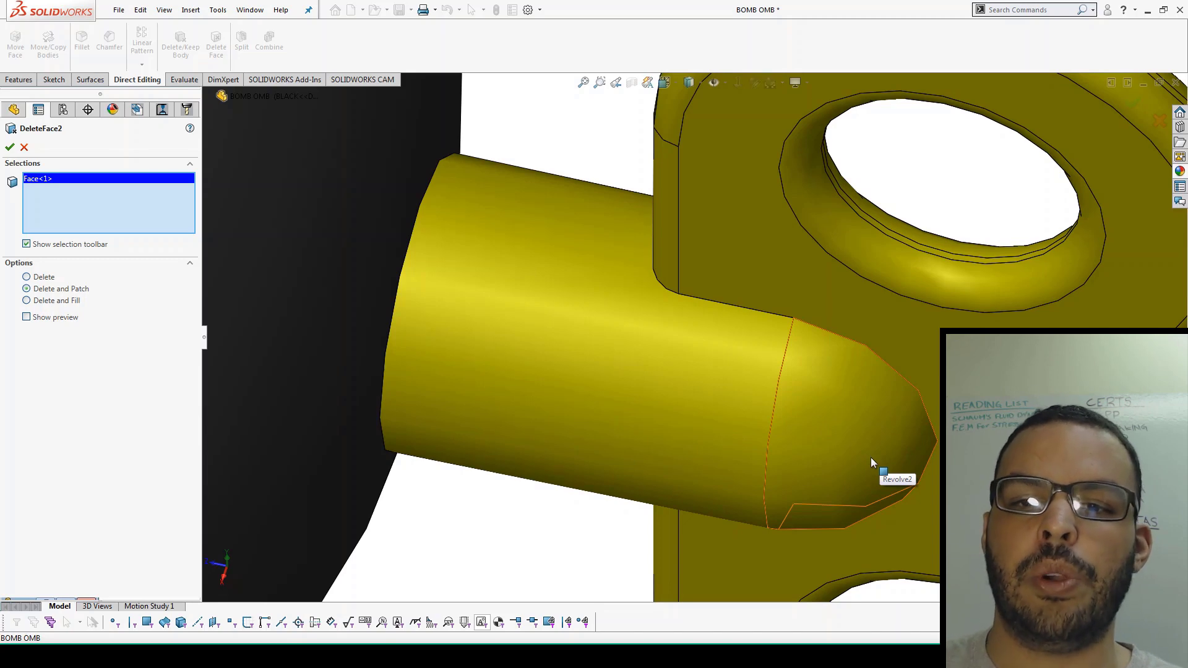
pyautogui.scroll(4, 872, 457)
pyautogui.rightClick(132, 181)
pyautogui.click(179, 201)
pyautogui.click(720, 271)
pyautogui.click(671, 259)
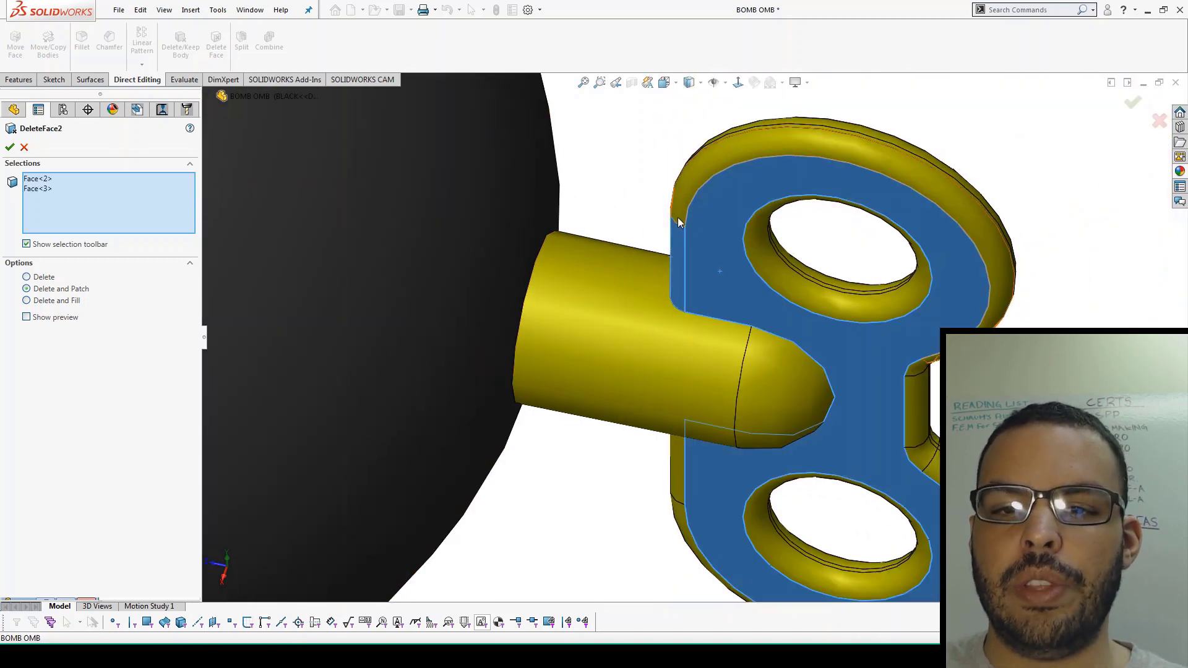
pyautogui.click(678, 216)
pyautogui.click(868, 240)
pyautogui.click(820, 286)
pyautogui.click(818, 287)
pyautogui.moveTo(903, 328); pyautogui.dragTo(922, 416, button='middle')
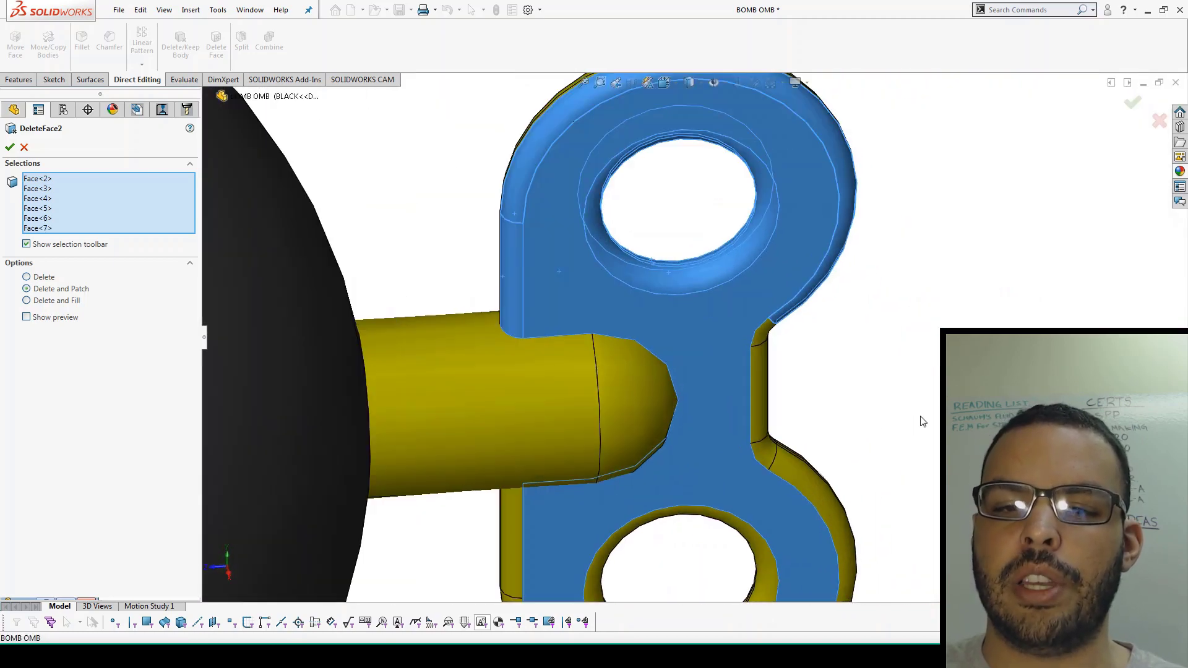
pyautogui.rightClick(155, 228)
pyautogui.click(180, 237)
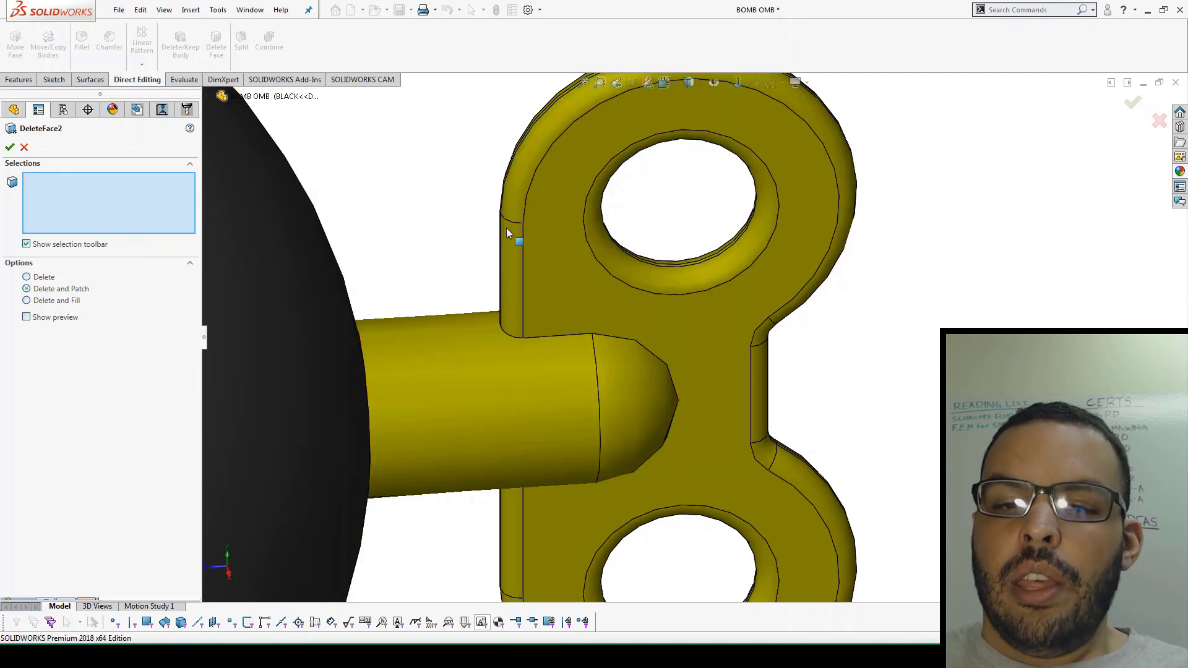
# Step: Select all faces tangent to the key handle's flat face with Select Tangency and remove them using the plain Delete option
pyautogui.scroll(-2, 727, 396)
pyautogui.moveTo(726, 391)
pyautogui.mouseDown(button='middle')
pyautogui.moveTo(725, 378)
pyautogui.moveTo(705, 373)
pyautogui.moveTo(710, 383)
pyautogui.mouseUp(button='middle')
pyautogui.scroll(1, 710, 383)
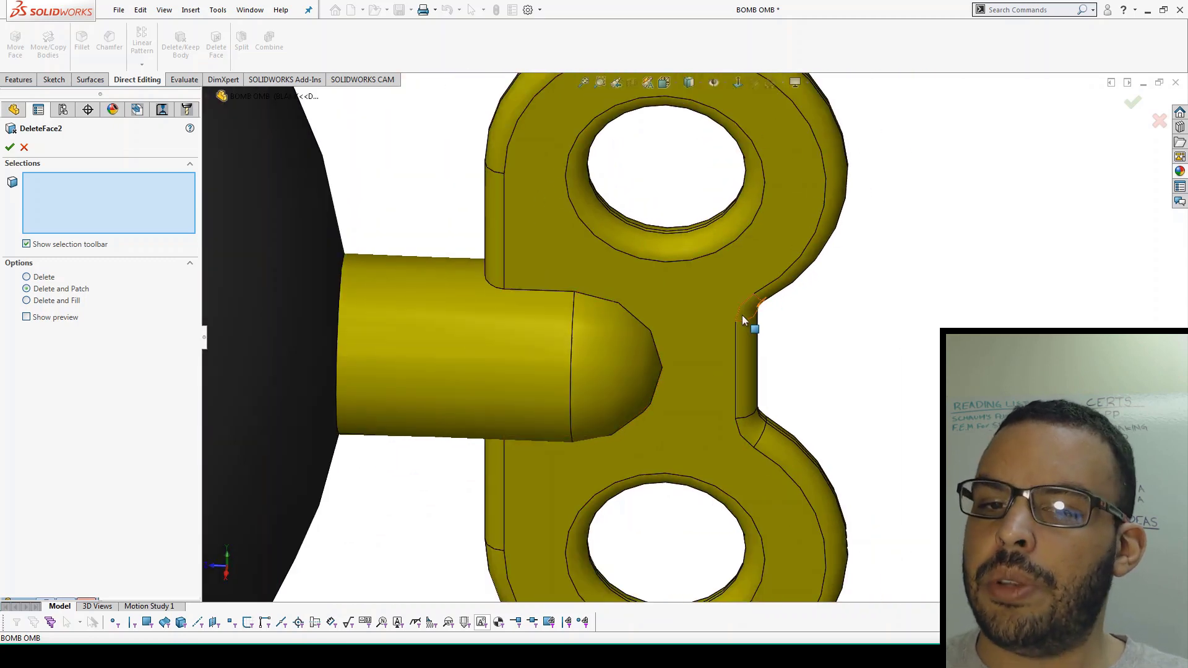
pyautogui.scroll(-3, 740, 310)
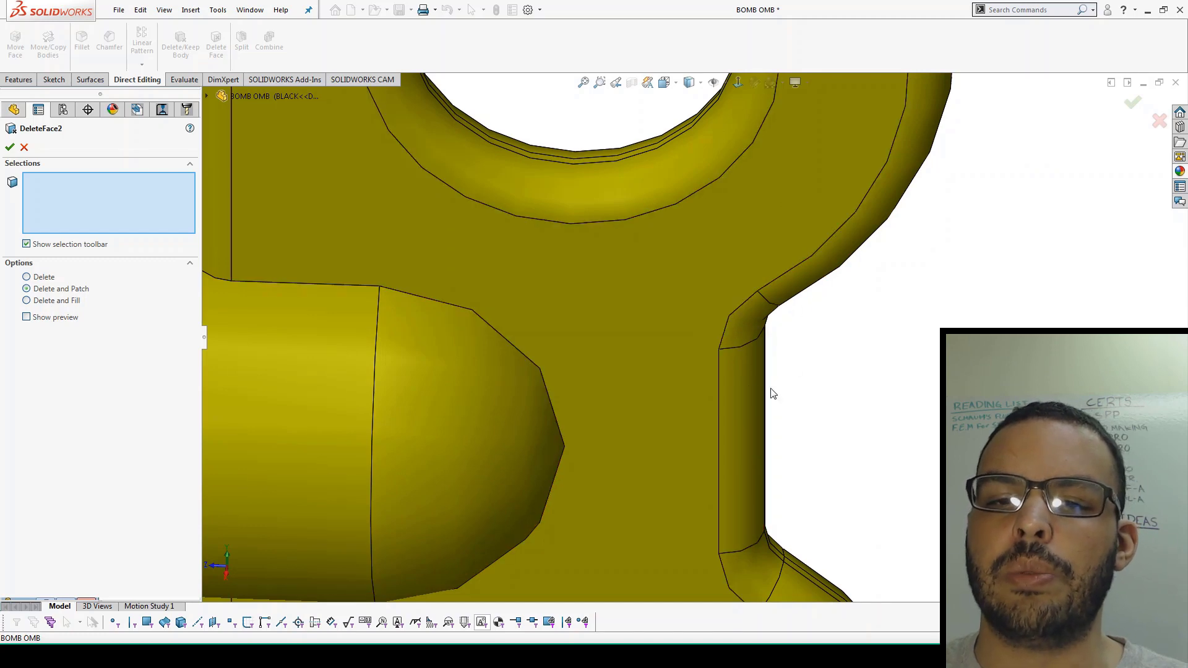
pyautogui.scroll(3, 712, 365)
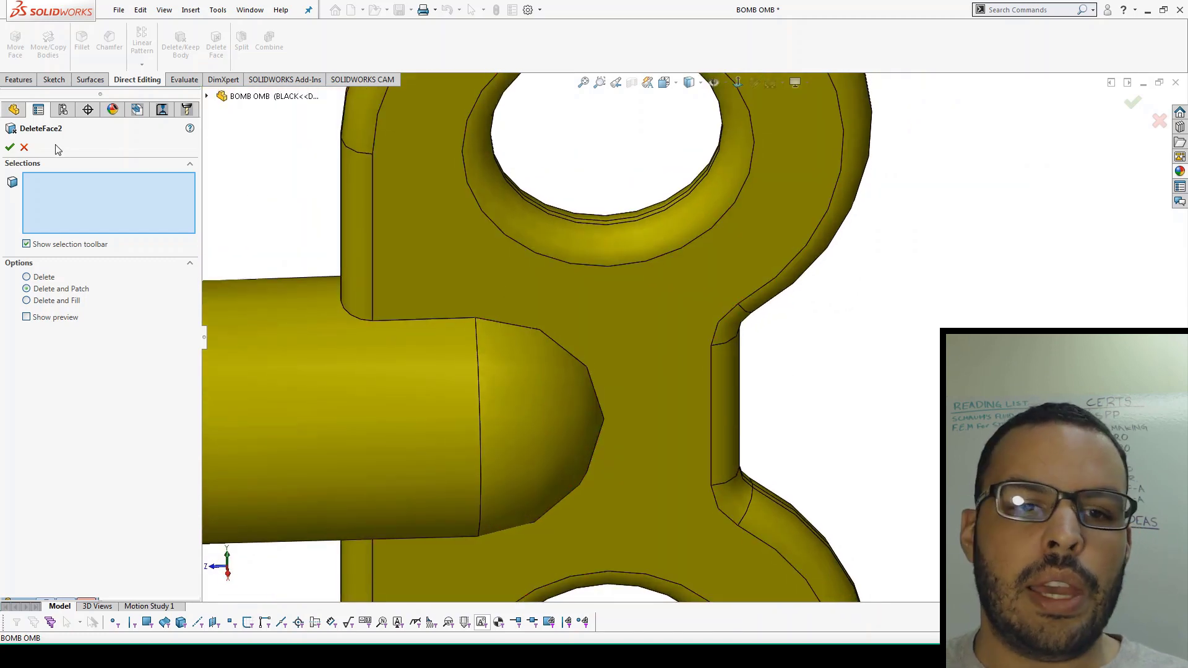
pyautogui.scroll(3, 524, 269)
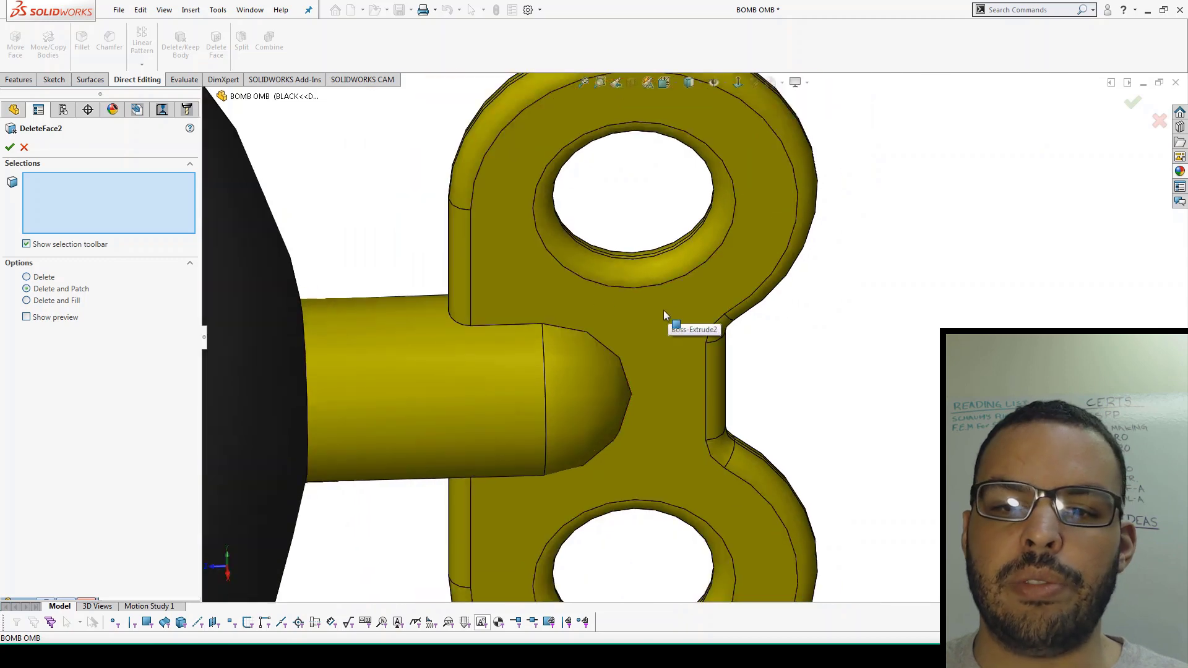
pyautogui.rightClick(663, 310)
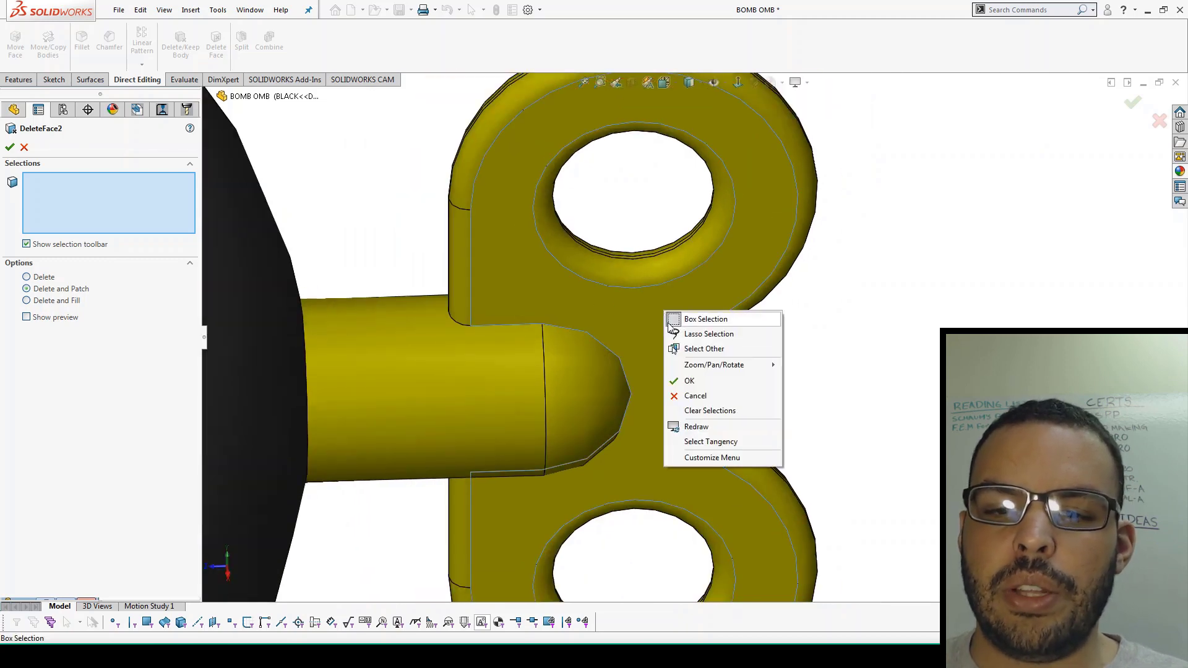
pyautogui.click(713, 443)
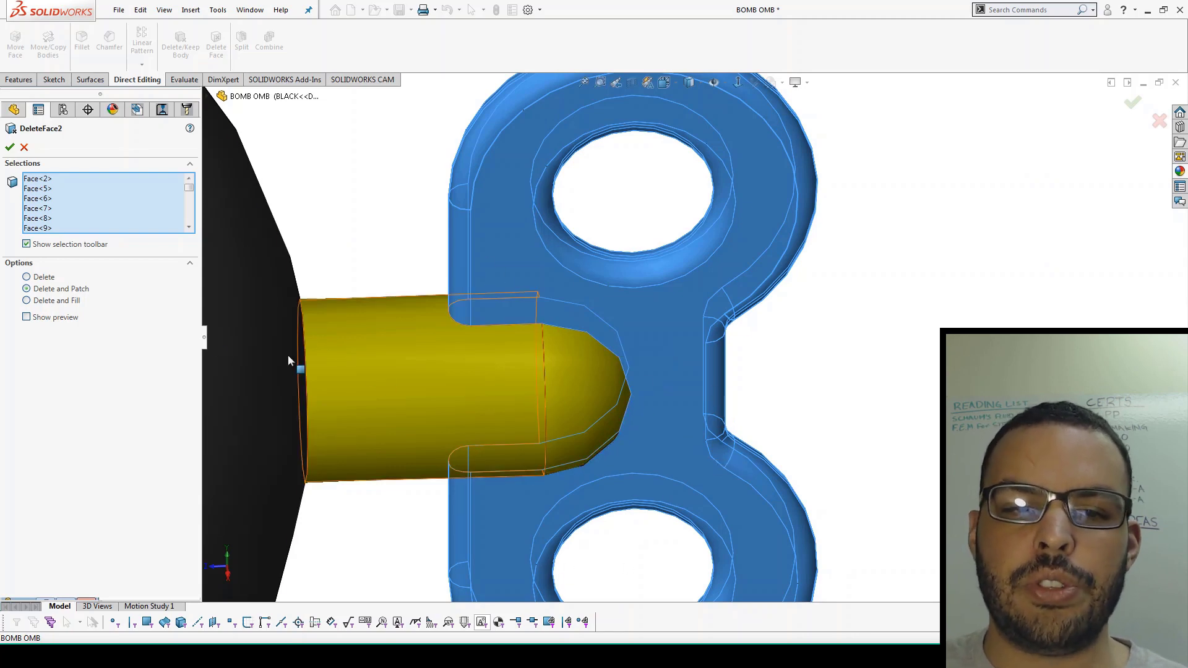
pyautogui.click(26, 277)
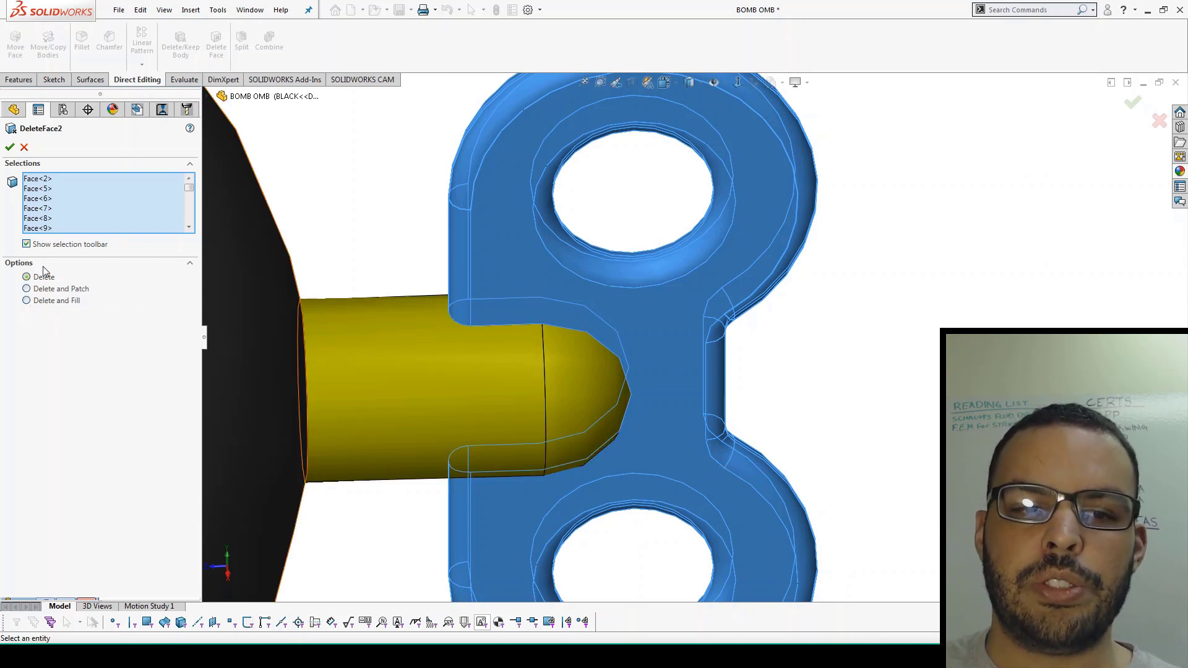
pyautogui.click(10, 147)
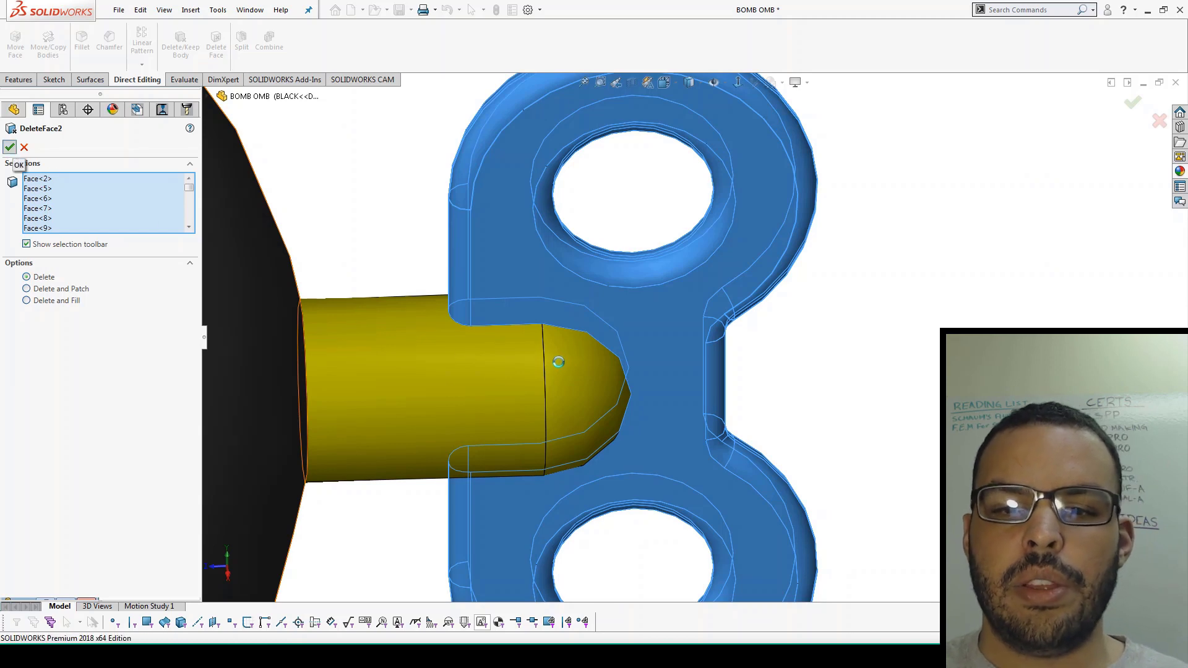
# Step: Edit DeleteFace2 to use Delete and Patch for the key handle's faces, closing the gap left in the shaft
pyautogui.scroll(-1, 562, 362)
pyautogui.moveTo(616, 396); pyautogui.dragTo(588, 332, button='middle')
pyautogui.scroll(-2, 670, 309)
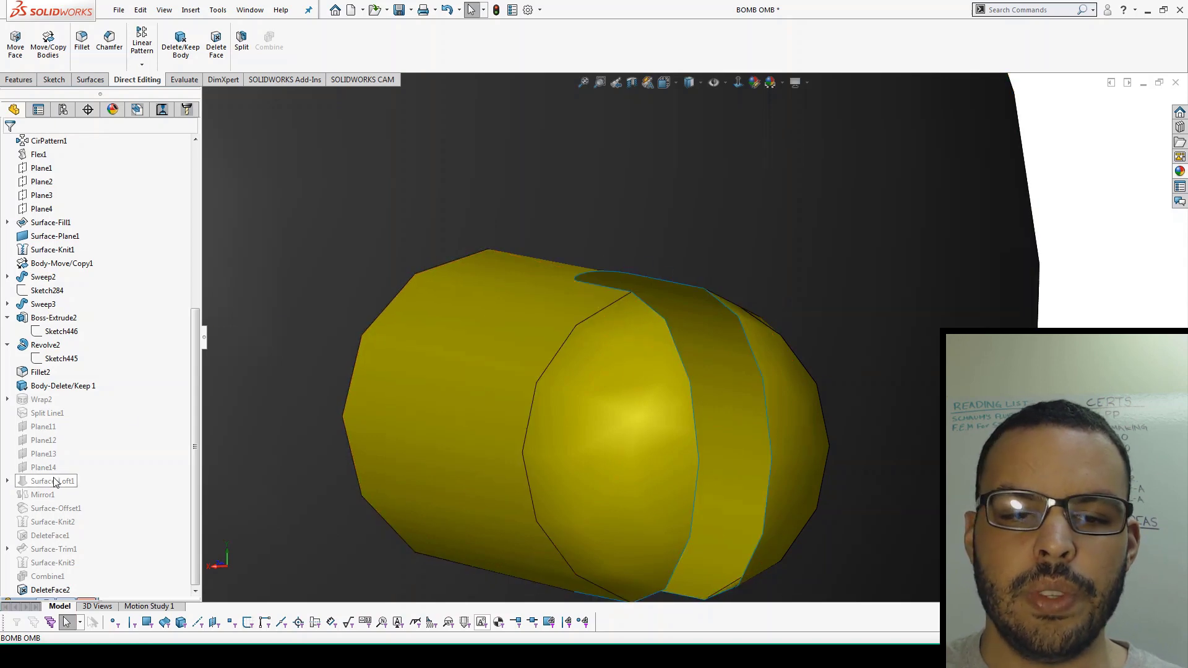
pyautogui.click(51, 591)
pyautogui.rightClick(51, 591)
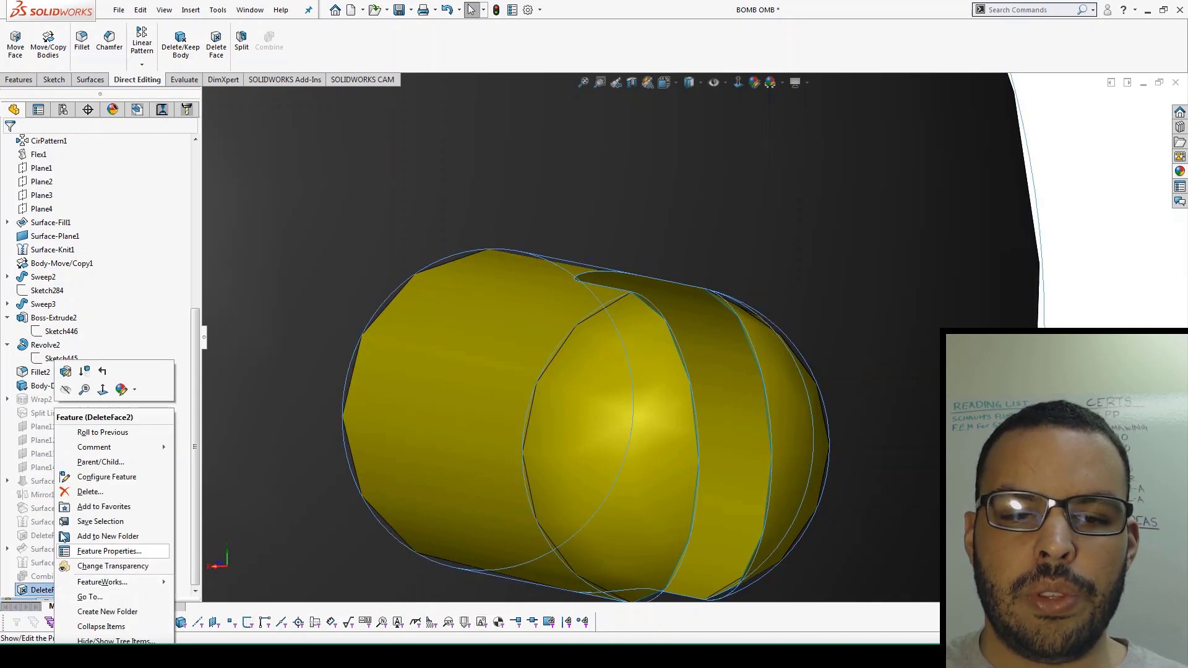
pyautogui.click(65, 371)
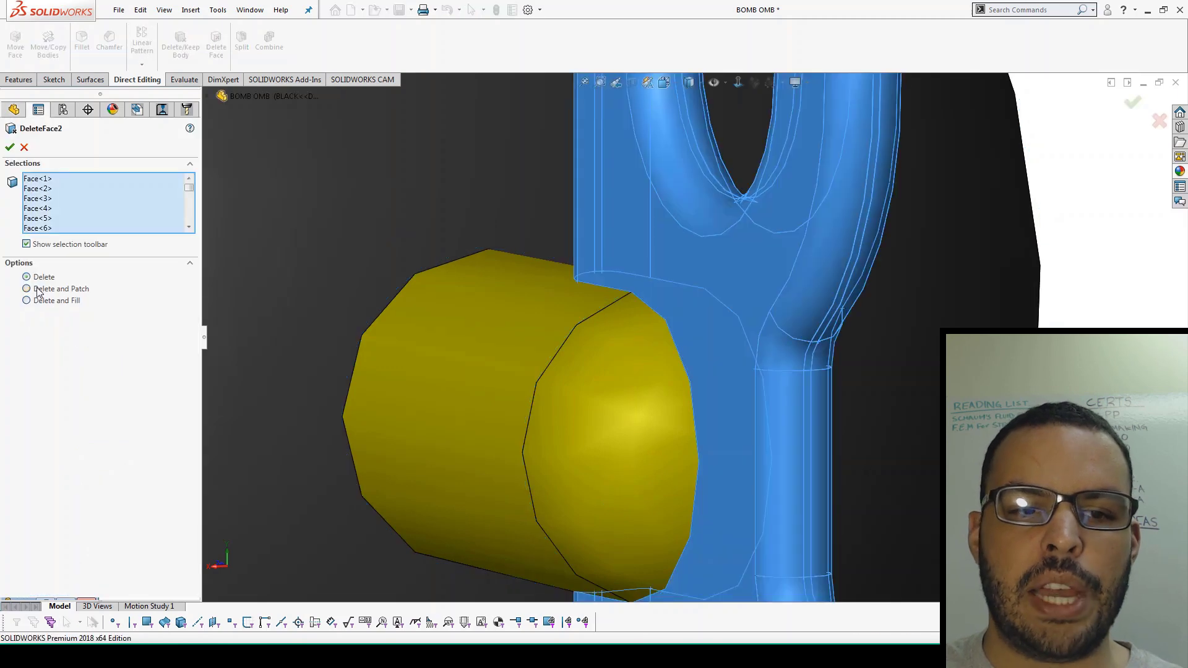
pyautogui.click(37, 290)
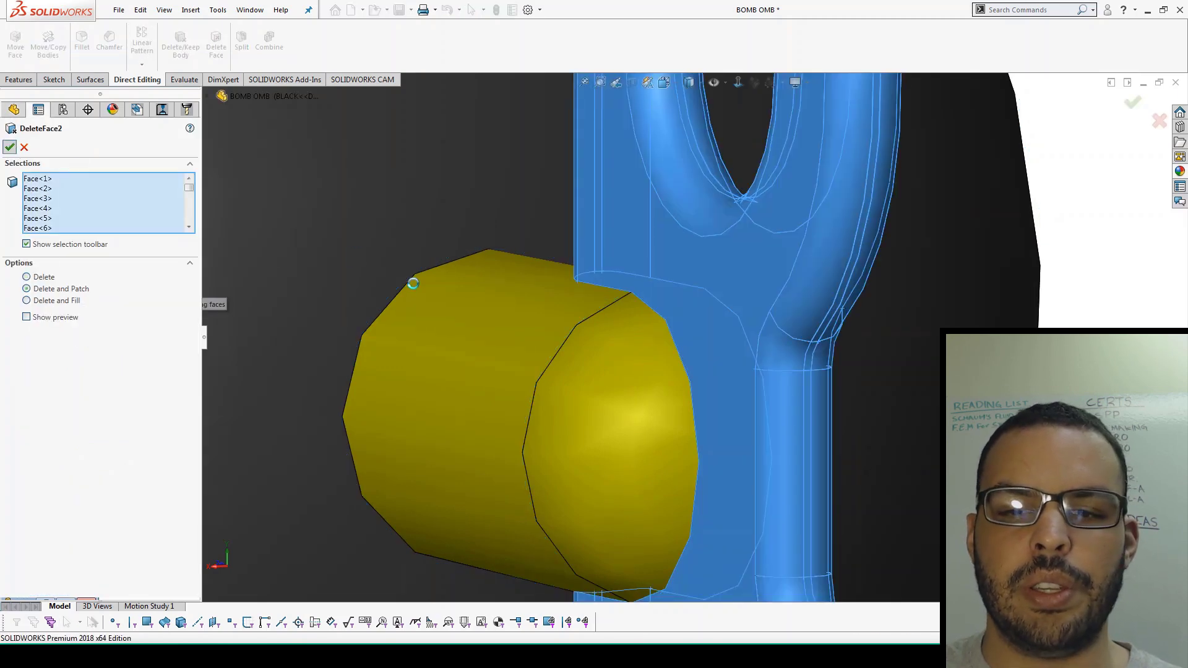
pyautogui.press('Return')
# Step: Edit Fillet1 on the top edge of the bomb's purple cap and switch its feature type to chamfer
pyautogui.moveTo(412, 287); pyautogui.dragTo(699, 330, button='middle')
pyautogui.scroll(6, 477, 340)
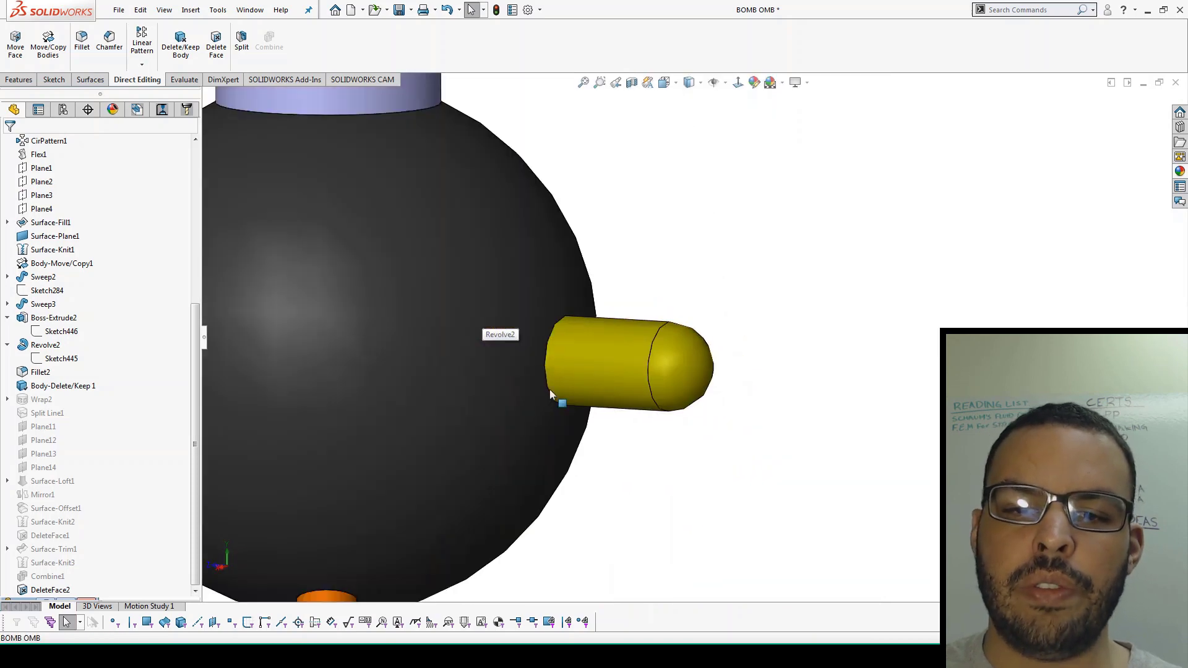
pyautogui.moveTo(583, 365); pyautogui.dragTo(790, 429, button='middle')
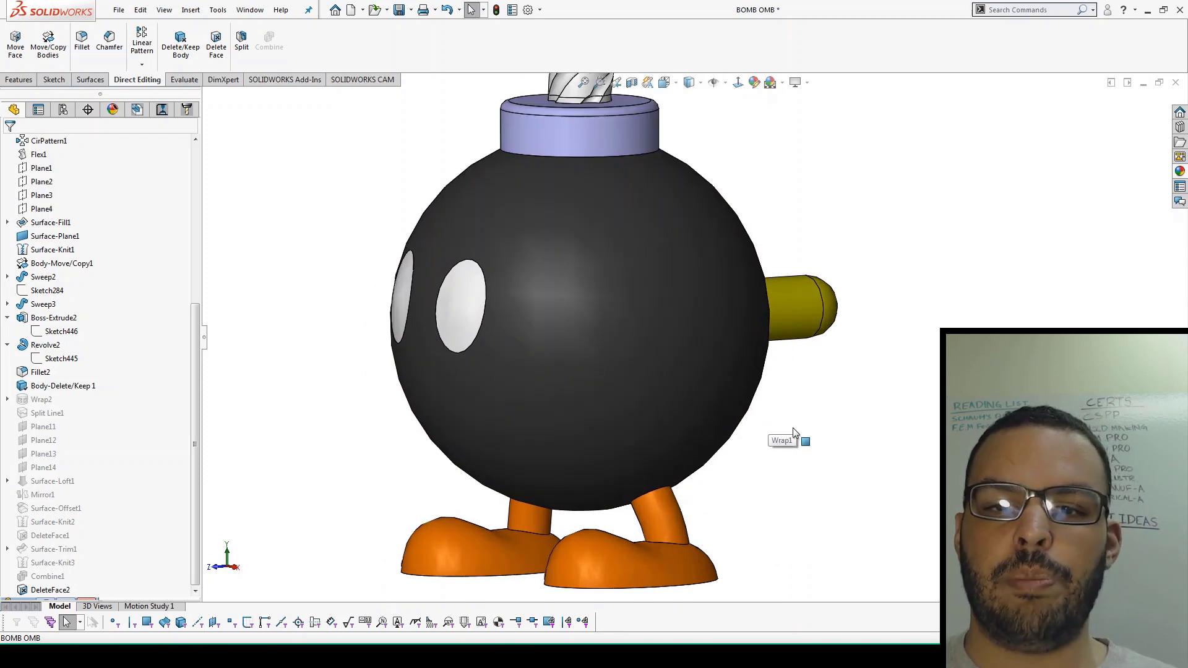
pyautogui.moveTo(800, 437); pyautogui.dragTo(746, 246, button='middle')
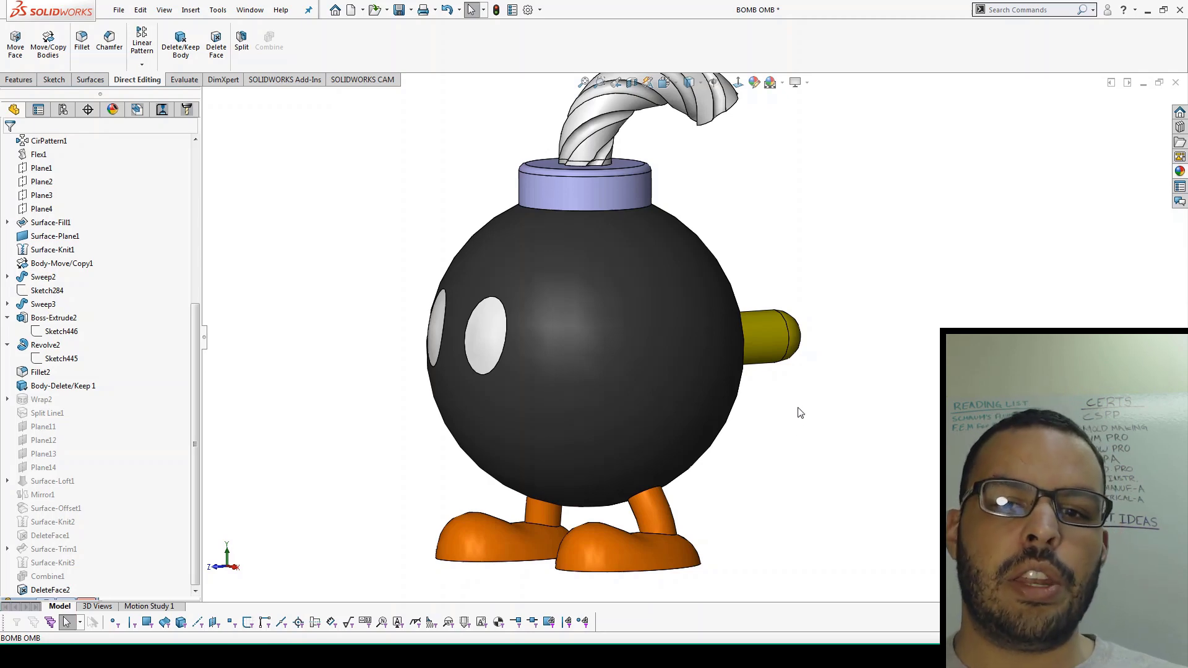
pyautogui.scroll(-5, 589, 186)
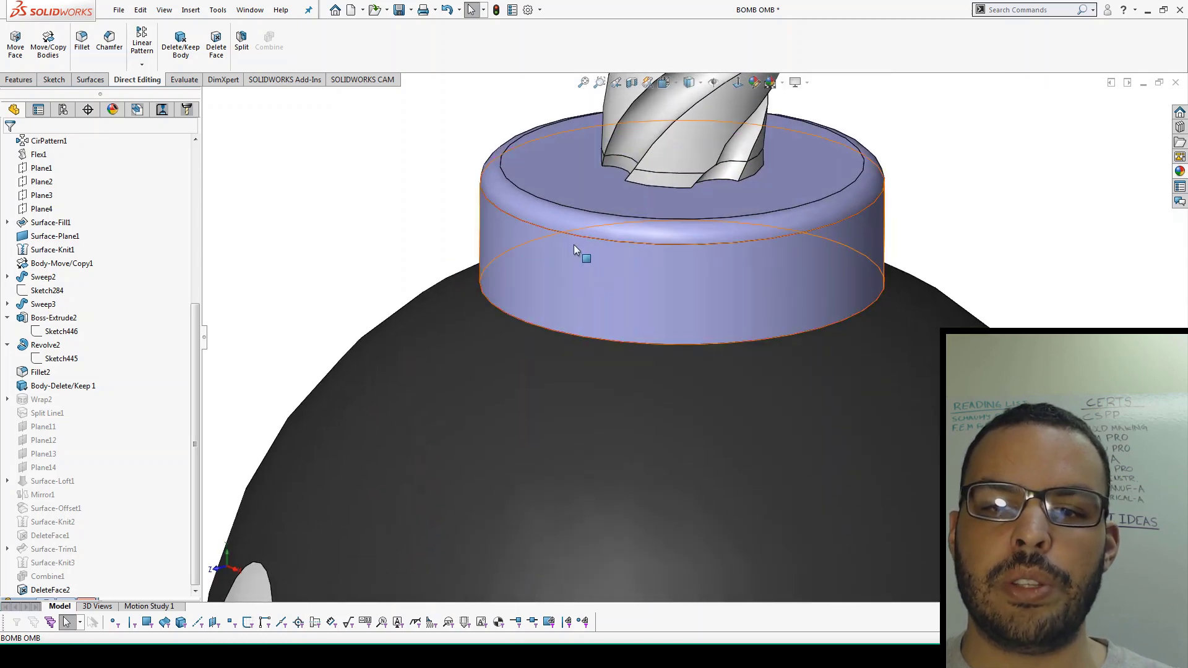
pyautogui.click(573, 218)
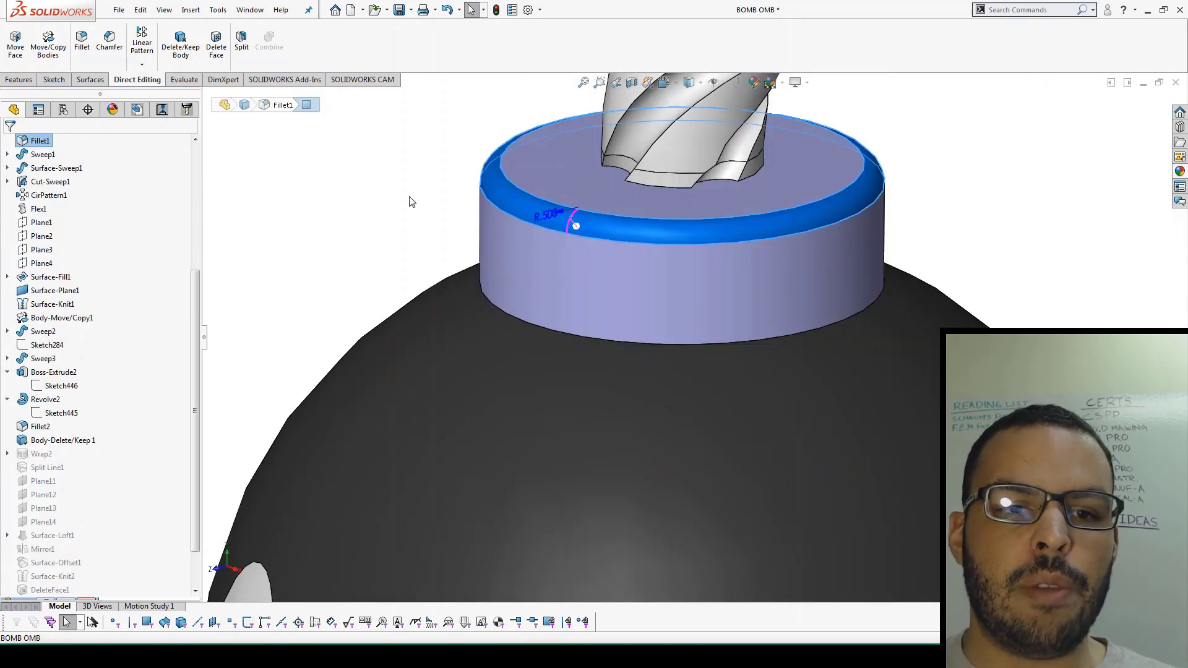
pyautogui.moveTo(406, 202); pyautogui.dragTo(390, 216, button='middle')
pyautogui.moveTo(198, 280); pyautogui.dragTo(198, 207)
pyautogui.rightClick(39, 249)
pyautogui.click(40, 214)
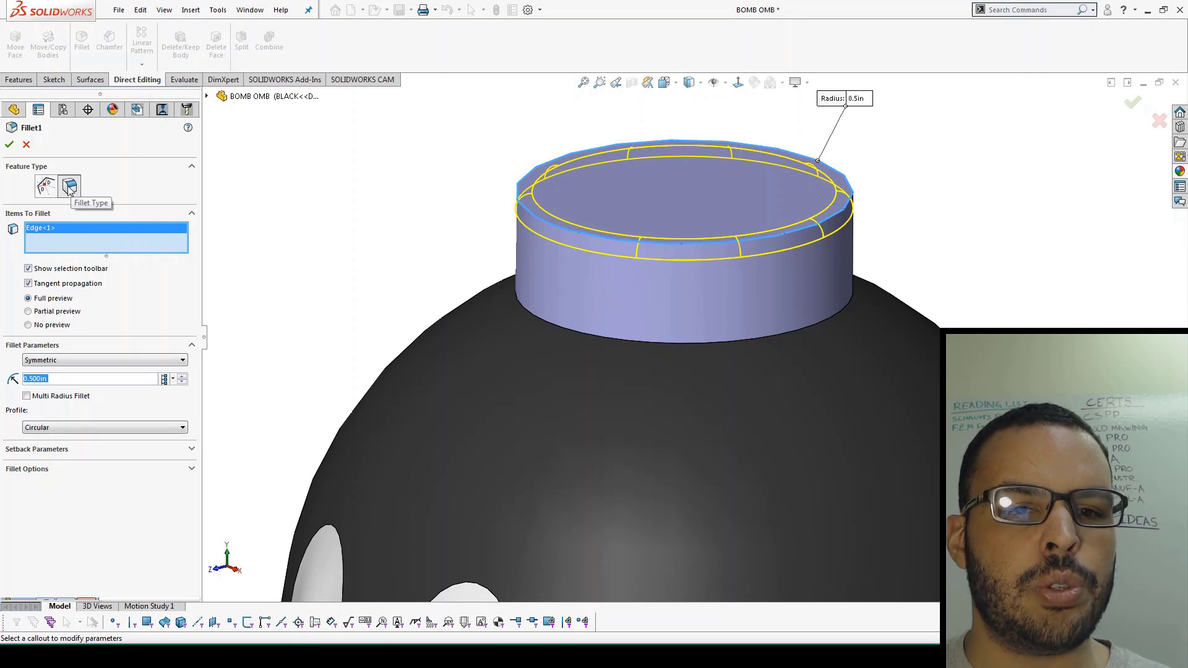
pyautogui.click(47, 187)
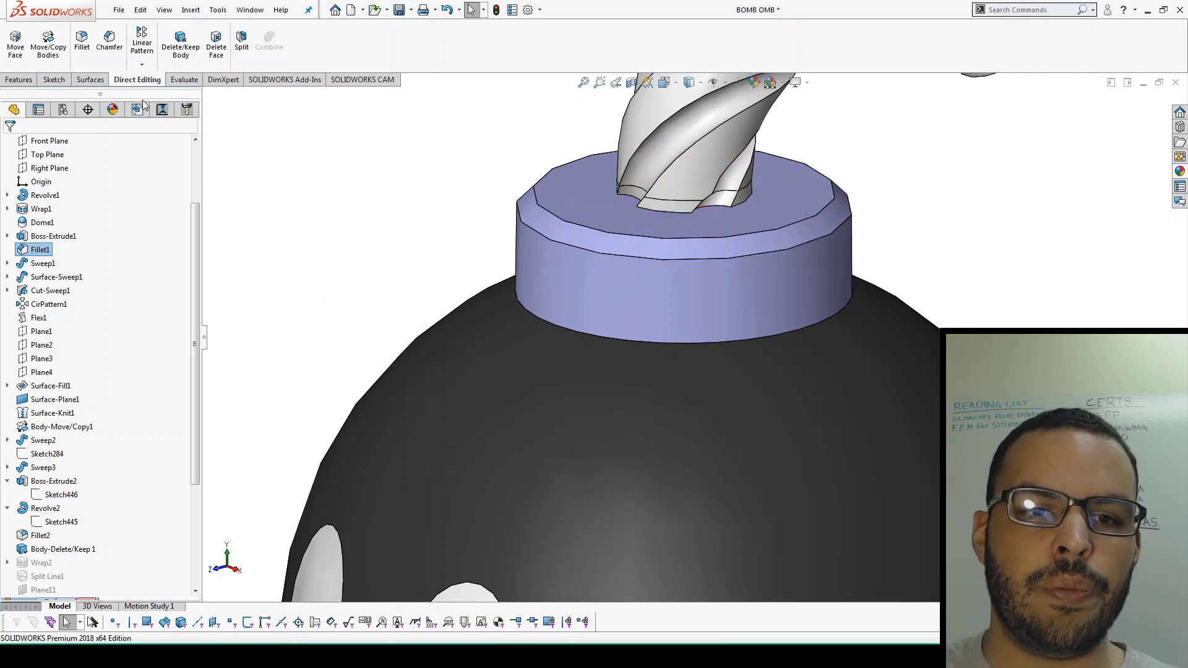
# Step: Remove the beveled face around the top of the purple cap with Delete Face, using the Delete and Patch option
pyautogui.click(228, 55)
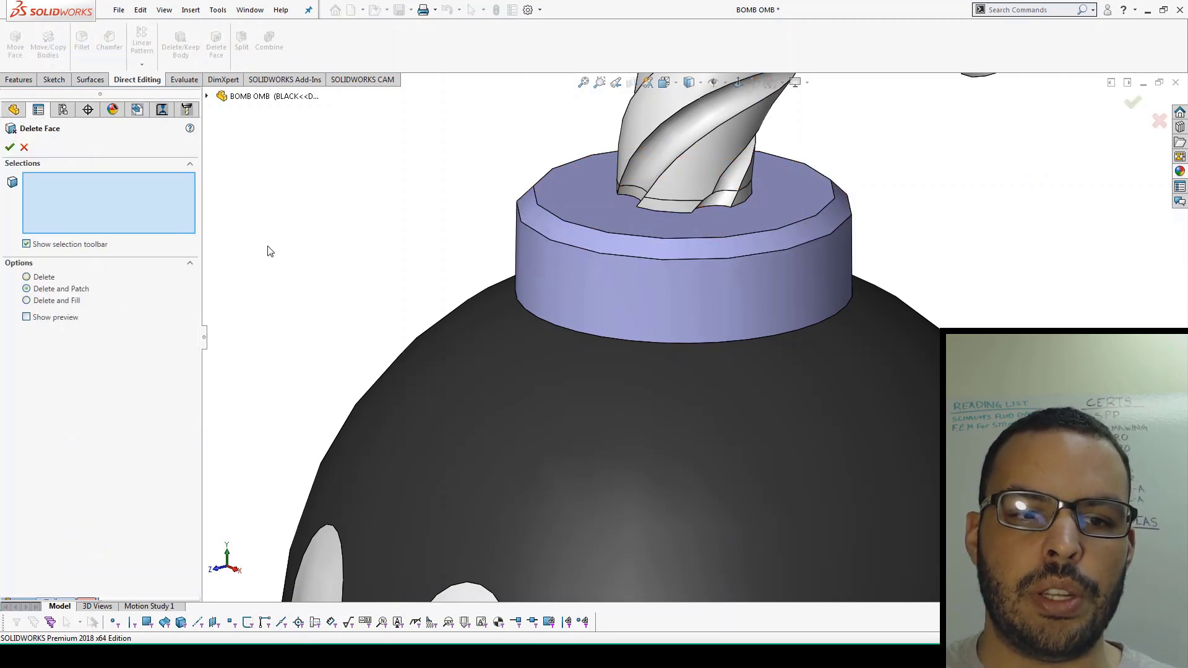
pyautogui.click(542, 232)
pyautogui.press('Return')
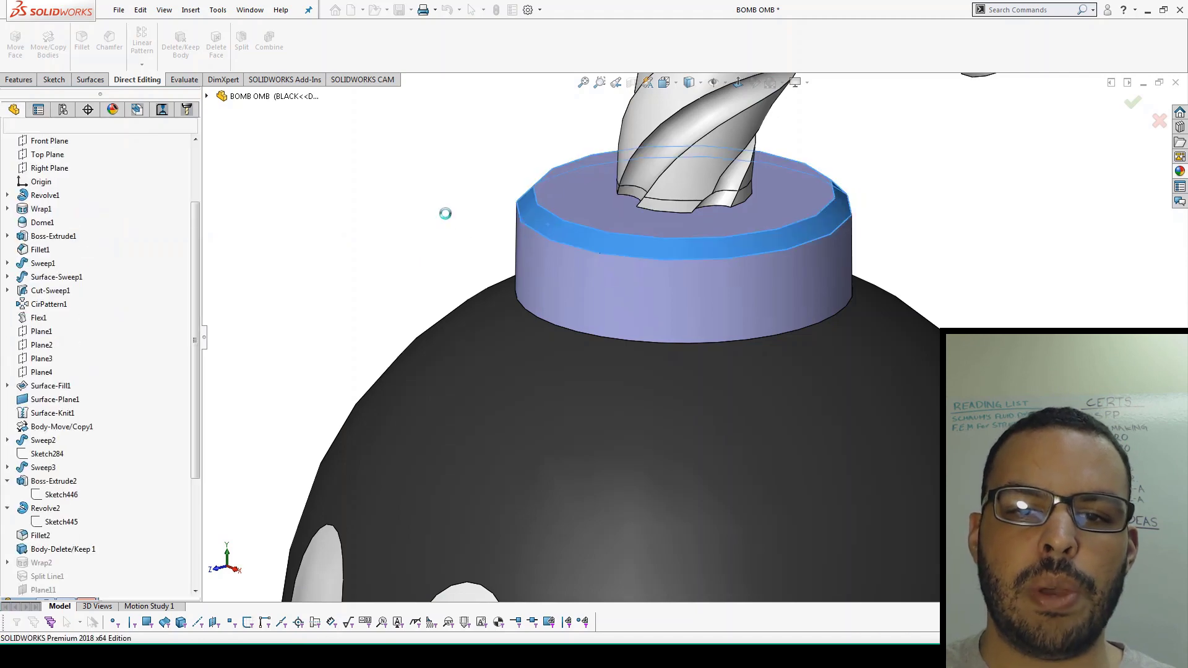
# Step: Chamfer the purple cap's top outer edge with a distance of 0.6 in at 45 degrees
pyautogui.click(109, 43)
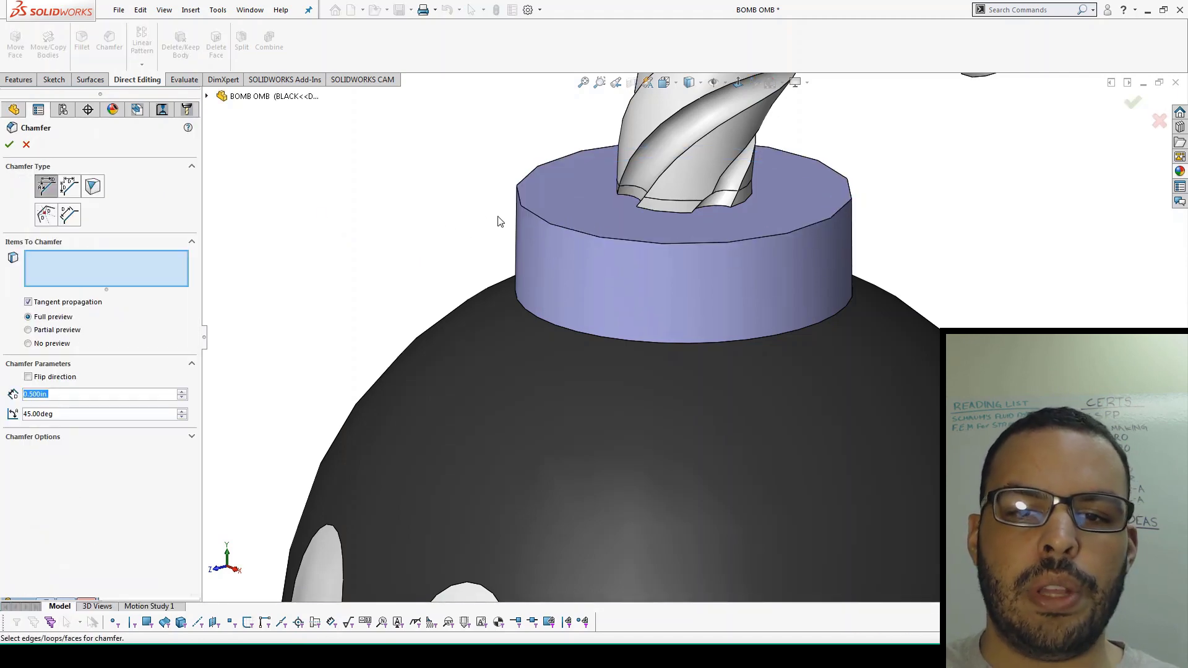
pyautogui.click(542, 223)
pyautogui.click(182, 391)
pyautogui.click(9, 144)
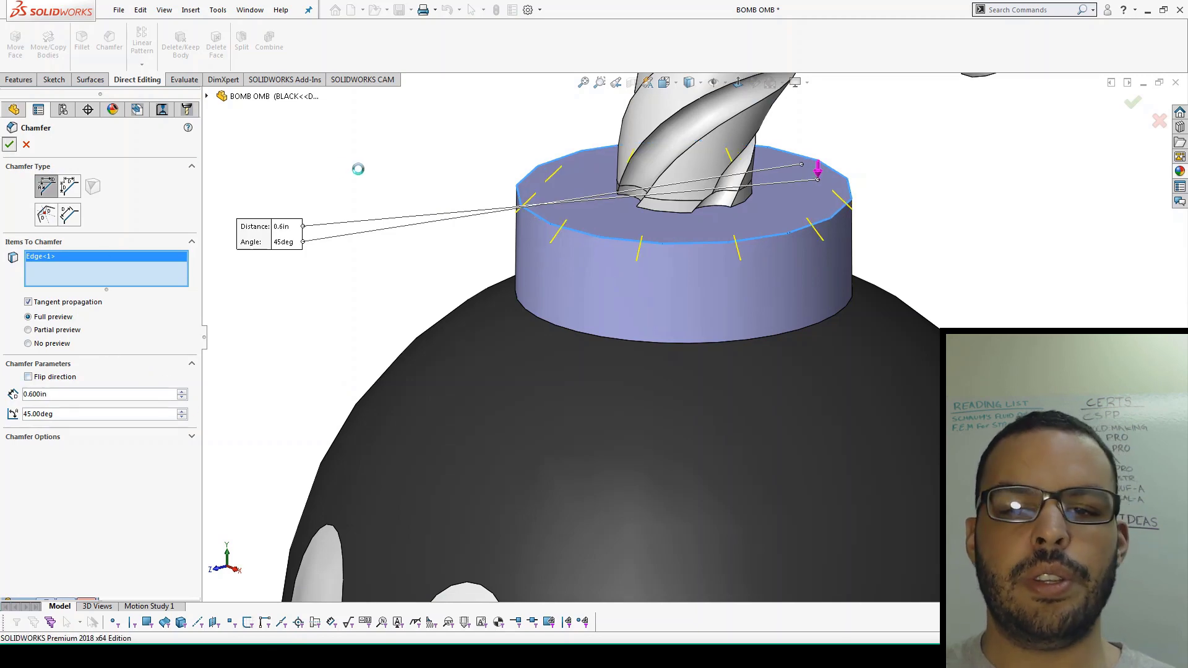
pyautogui.scroll(6, 671, 267)
pyautogui.moveTo(804, 472); pyautogui.dragTo(770, 457, button='middle')
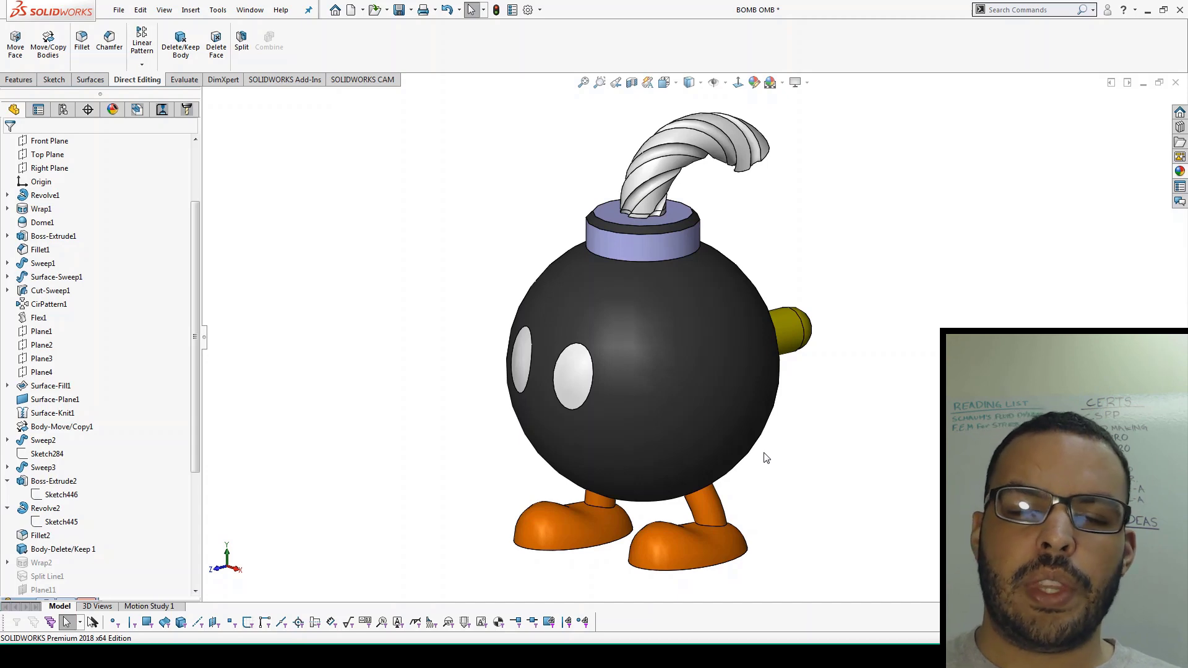
# Step: Activate the BLUE configuration and hide the sketch displayed at the wind-up key
pyautogui.click(64, 111)
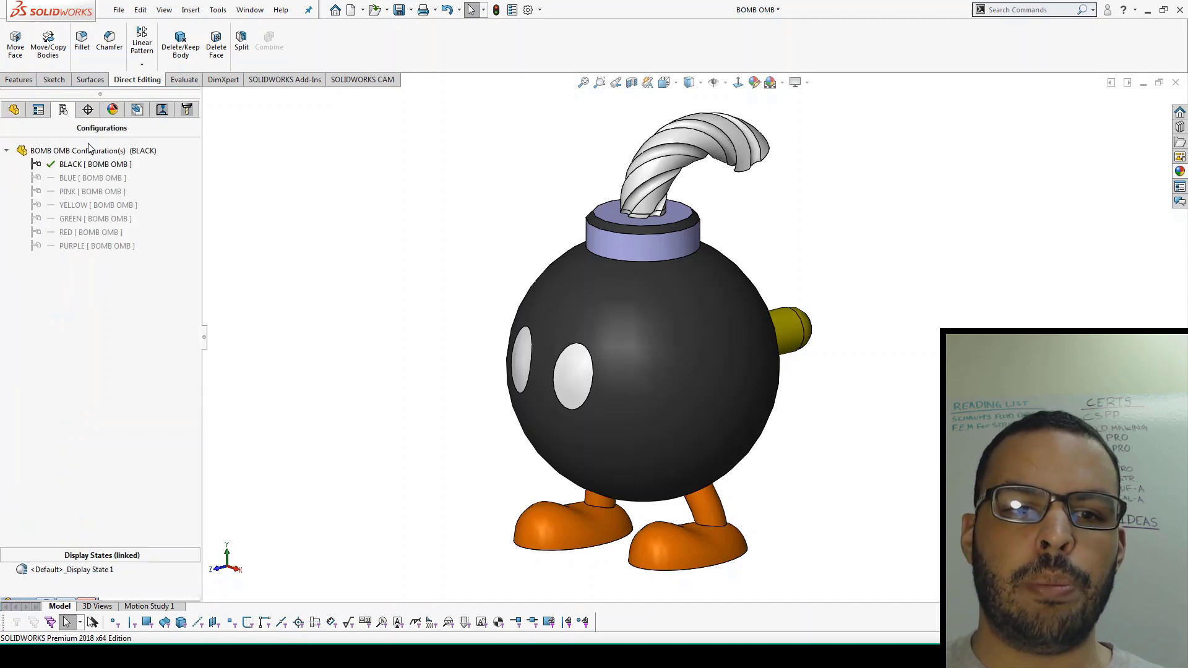
pyautogui.doubleClick(94, 179)
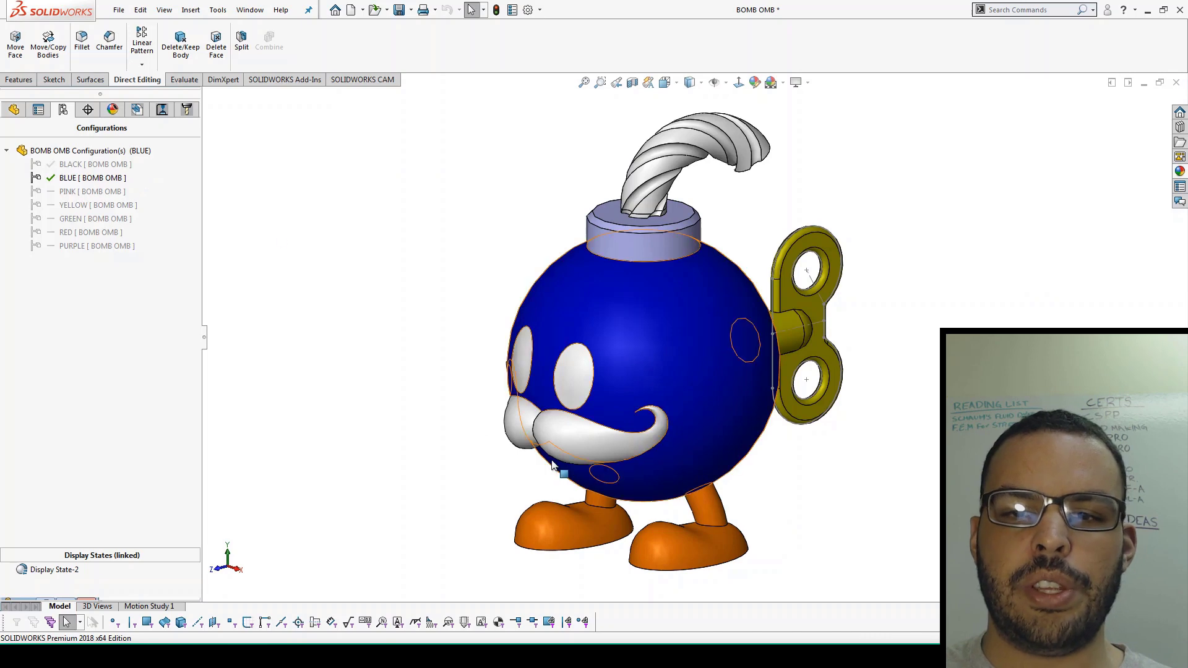
pyautogui.moveTo(568, 443)
pyautogui.mouseDown(button='middle')
pyautogui.moveTo(618, 412)
pyautogui.moveTo(582, 418)
pyautogui.moveTo(582, 438)
pyautogui.moveTo(556, 433)
pyautogui.mouseUp(button='middle')
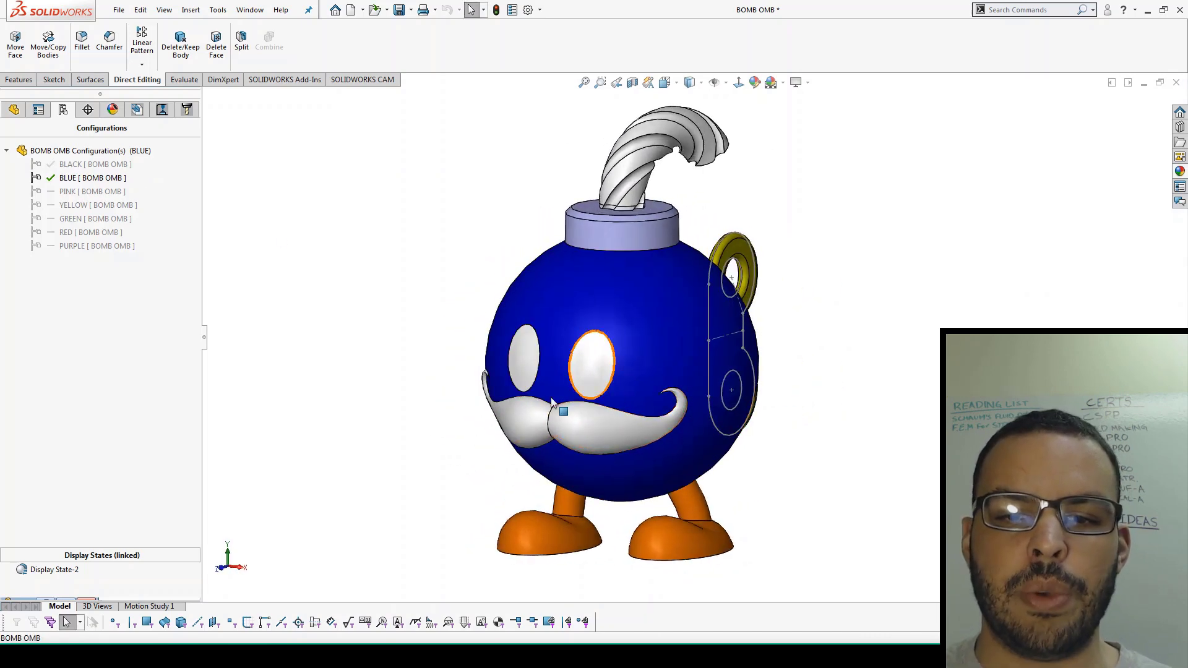
pyautogui.click(715, 358)
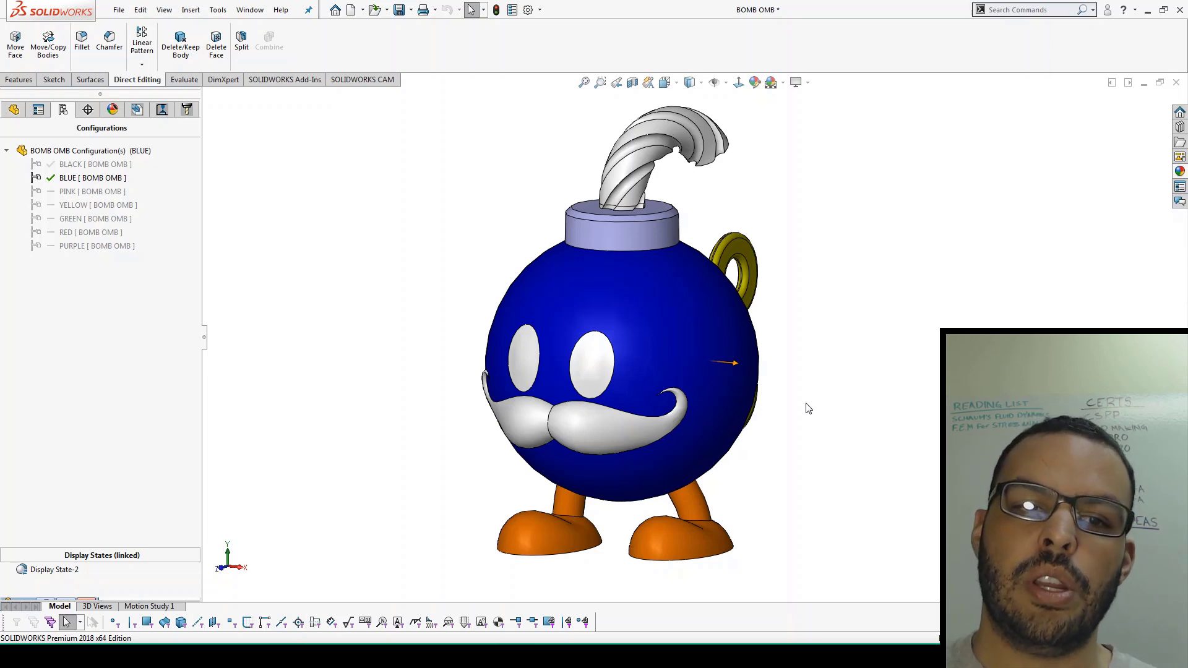
# Step: Activate the PINK and YELLOW configurations in turn to compare the bomb variants, and return to BLUE
pyautogui.click(85, 193)
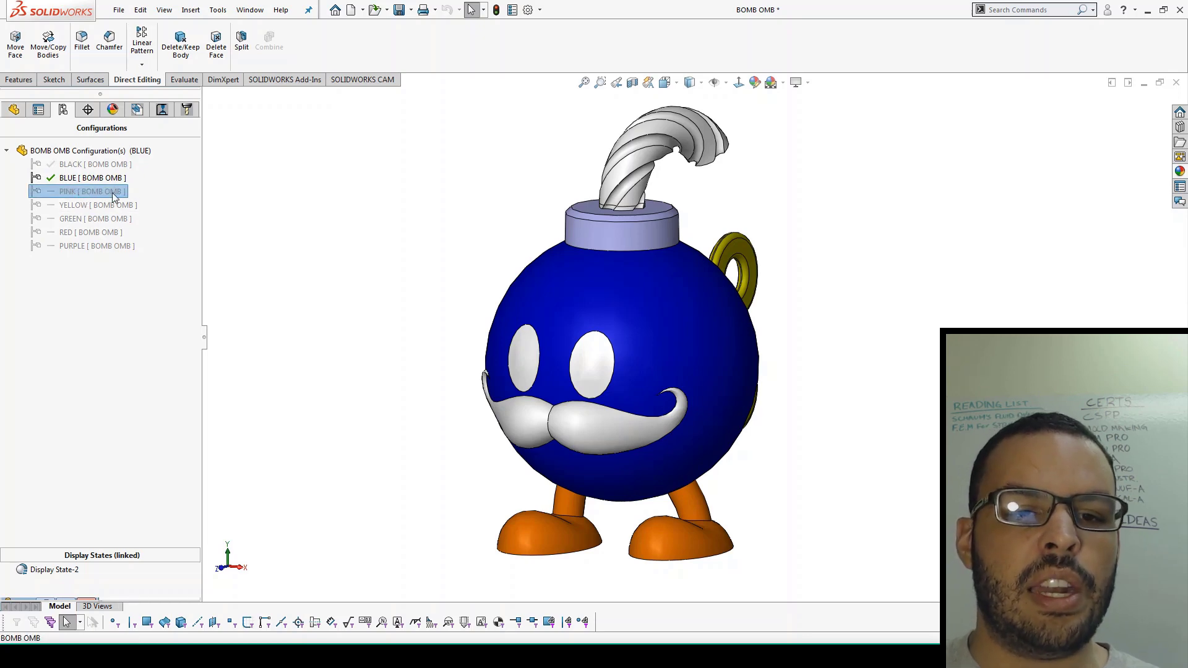
pyautogui.doubleClick(113, 191)
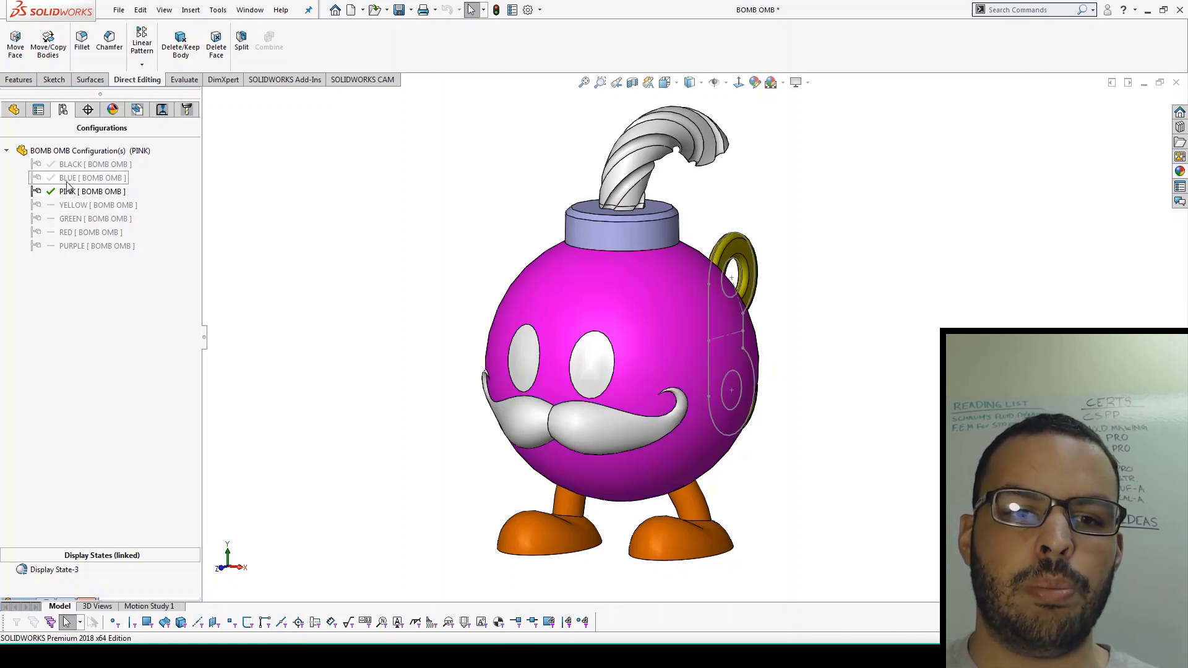
pyautogui.doubleClick(93, 204)
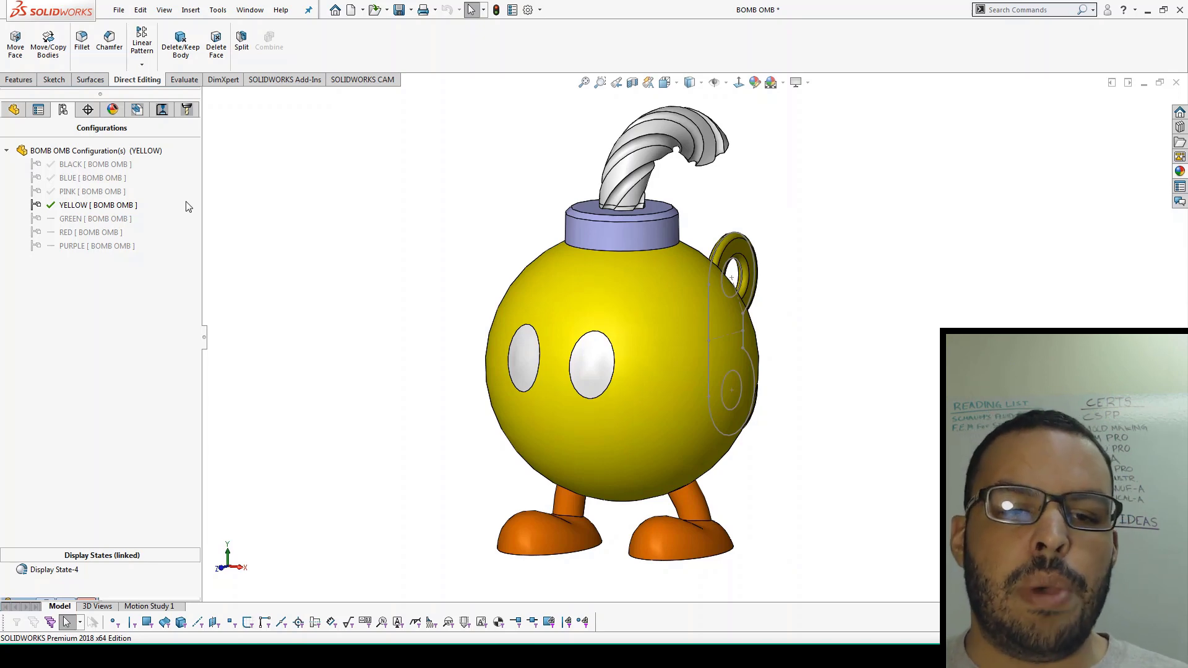
pyautogui.doubleClick(119, 178)
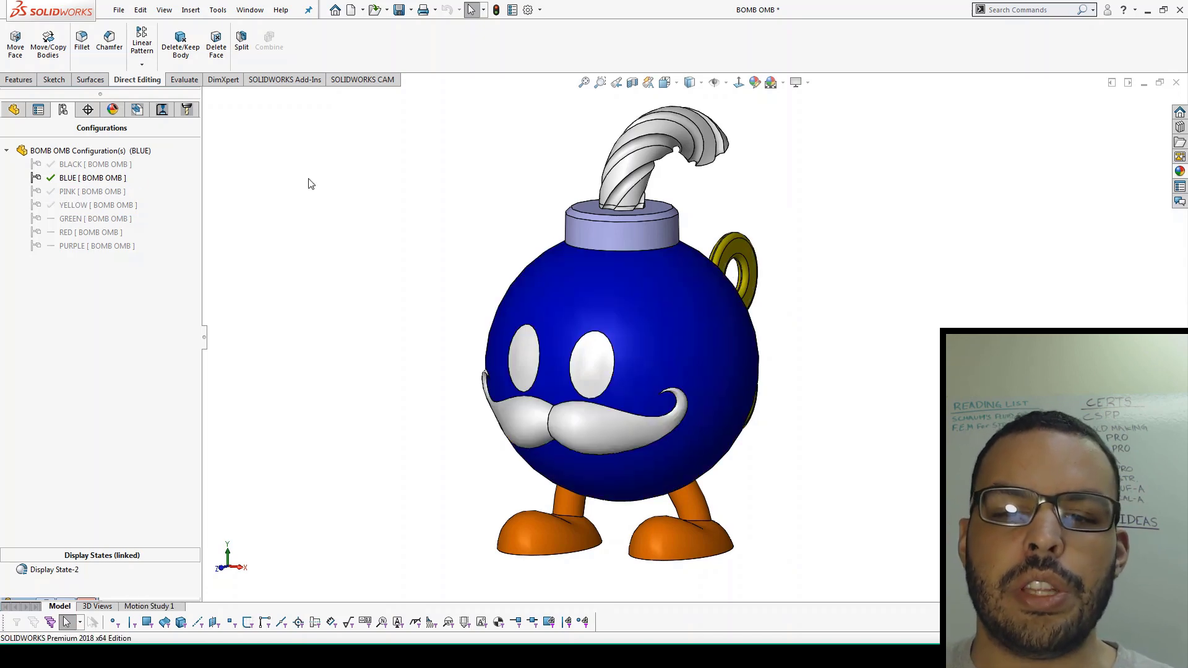
# Step: Open the configuration table for the mustache's Surface-Loft1 feature and enlarge it to examine suppression in every configuration
pyautogui.click(14, 110)
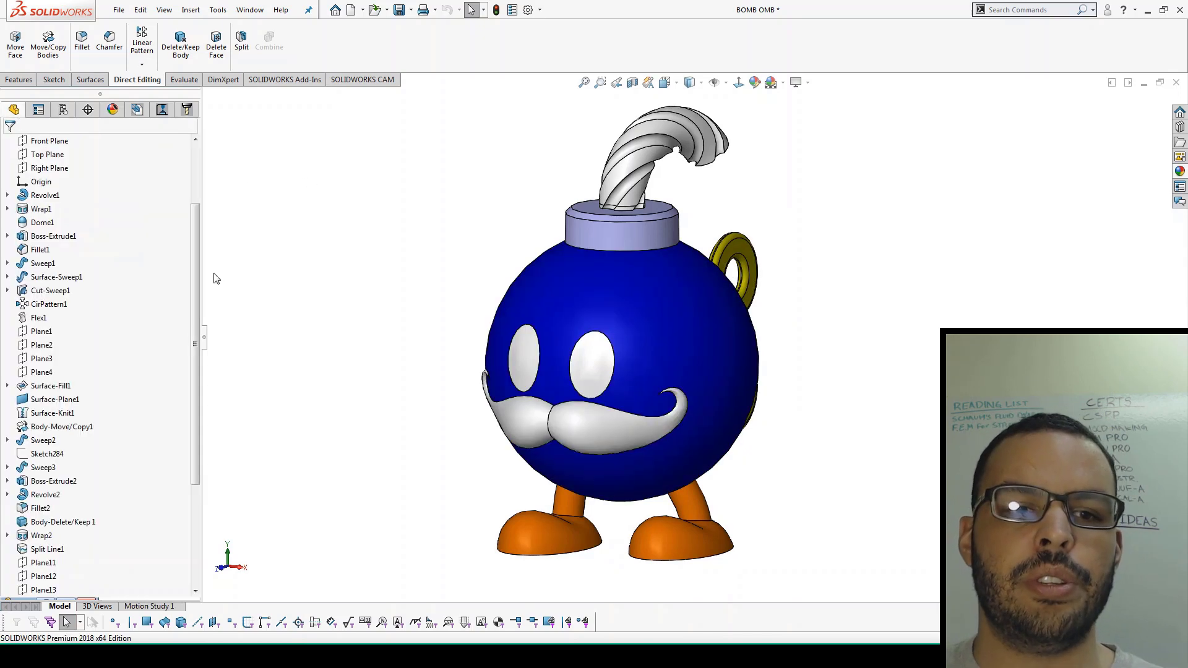
pyautogui.scroll(-5, 79, 422)
pyautogui.scroll(-1, 79, 423)
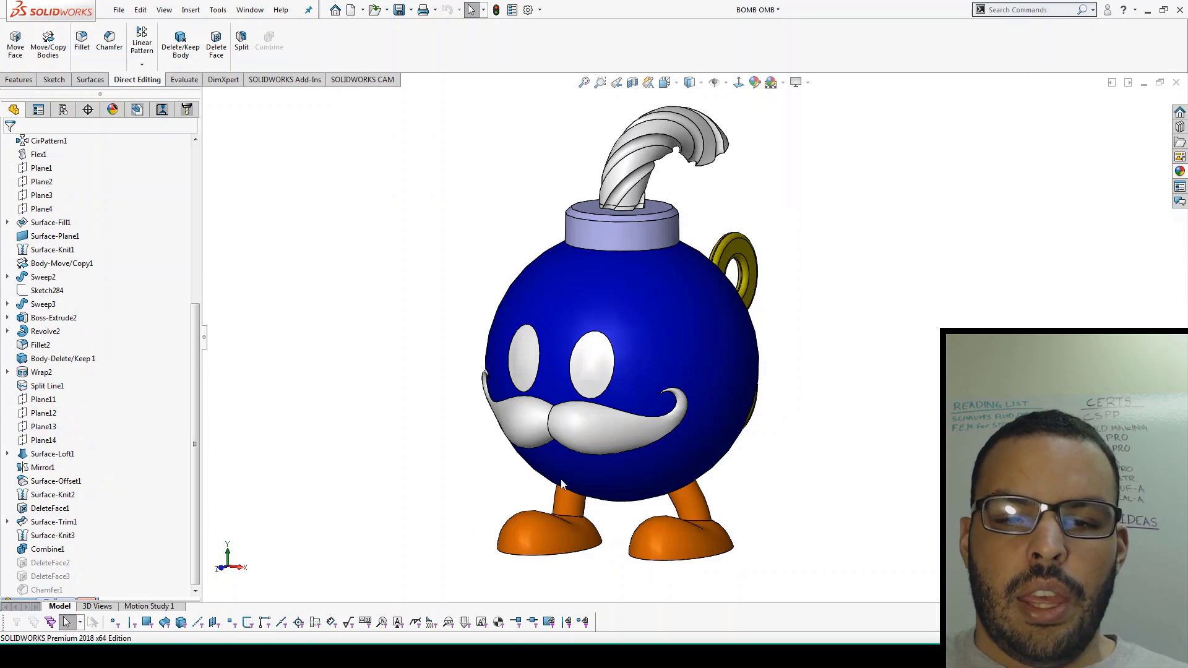
pyautogui.click(596, 424)
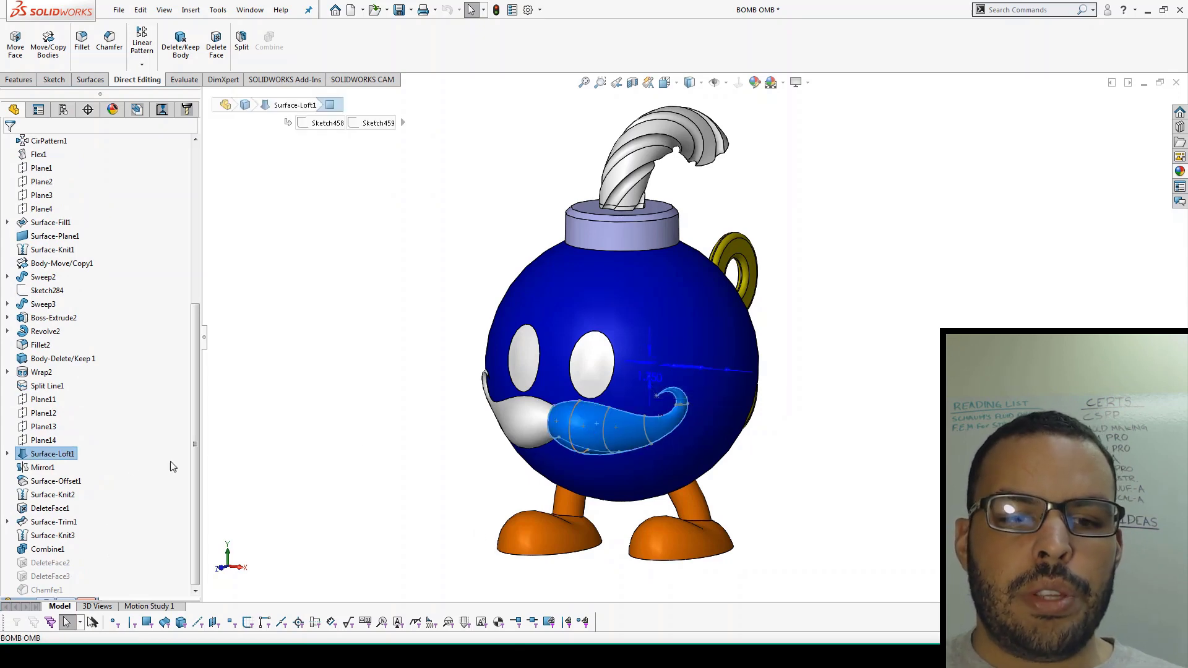
pyautogui.moveTo(56, 458)
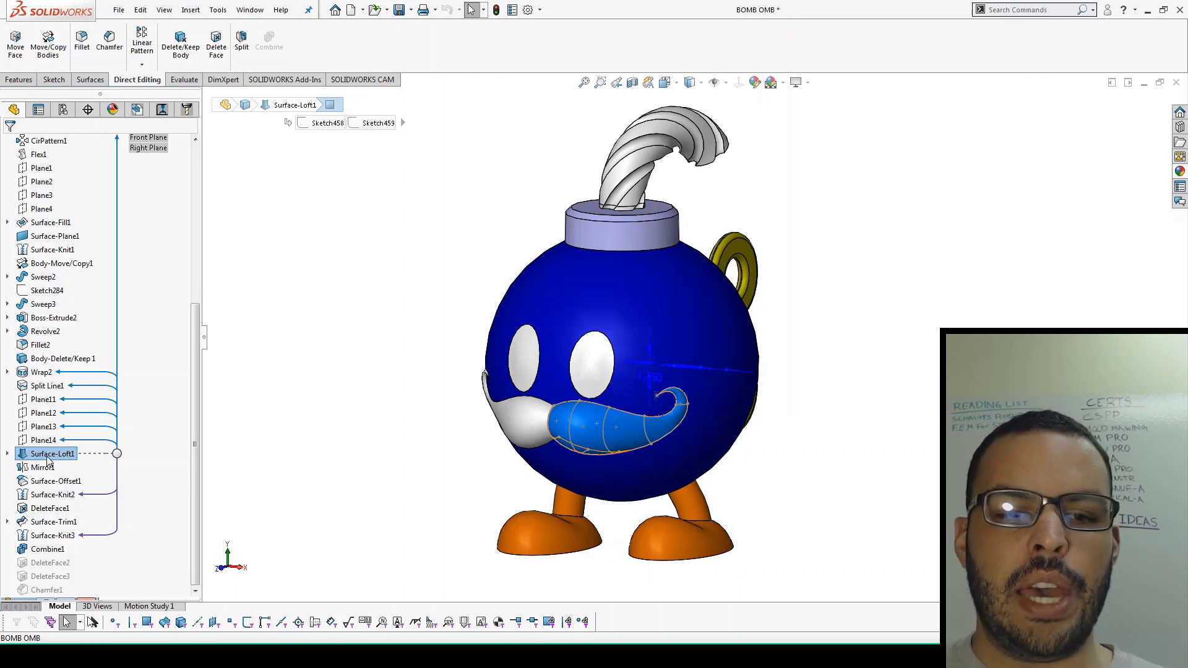
pyautogui.rightClick(60, 459)
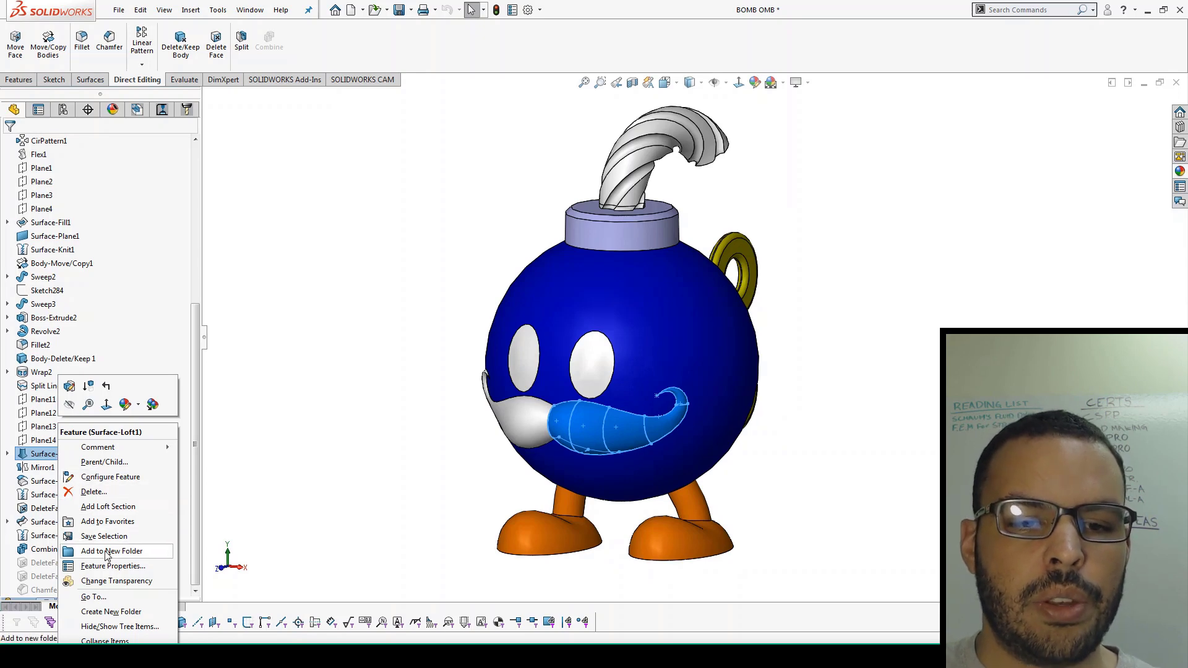
pyautogui.click(160, 480)
pyautogui.moveTo(535, 187); pyautogui.dragTo(539, 211)
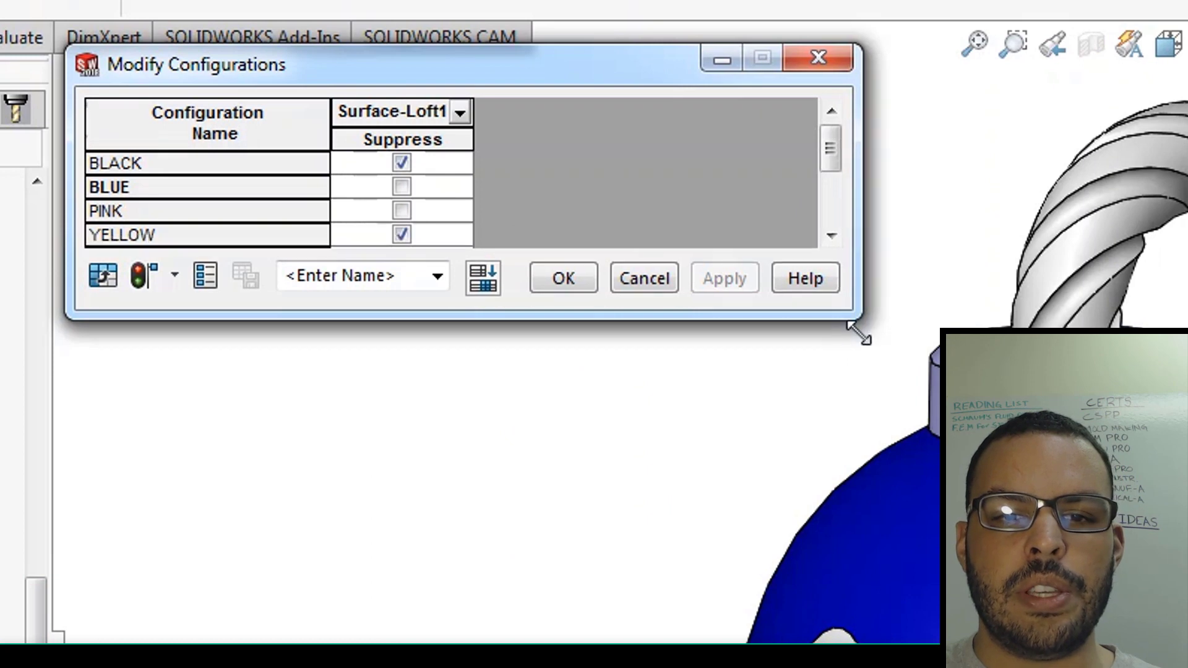
pyautogui.moveTo(866, 357); pyautogui.dragTo(716, 504)
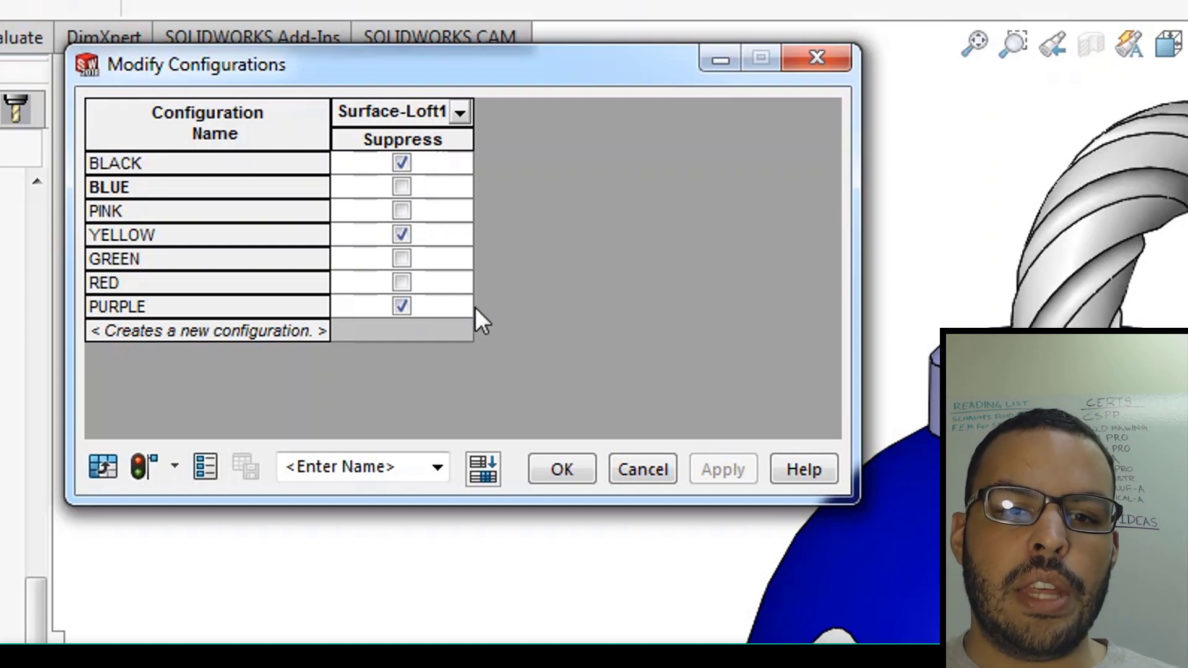
# Step: Toggle the suppression of Surface-Loft1 off and back on for the PURPLE configuration, and accept the table
pyautogui.click(405, 305)
pyautogui.click(409, 304)
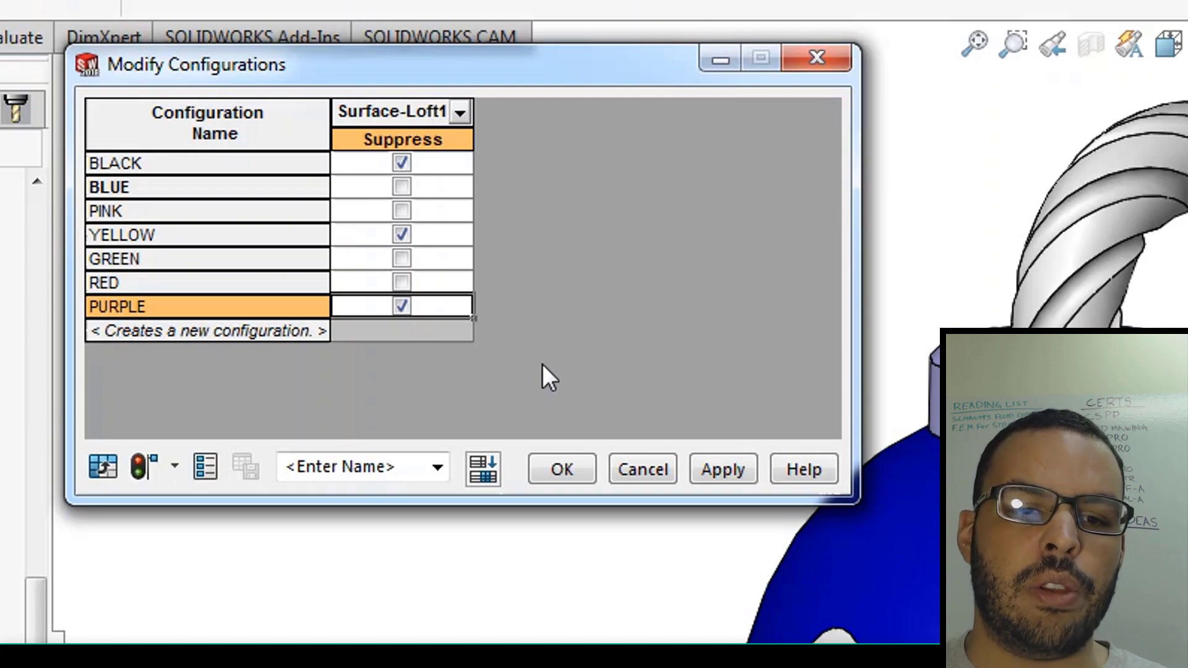
pyautogui.click(579, 473)
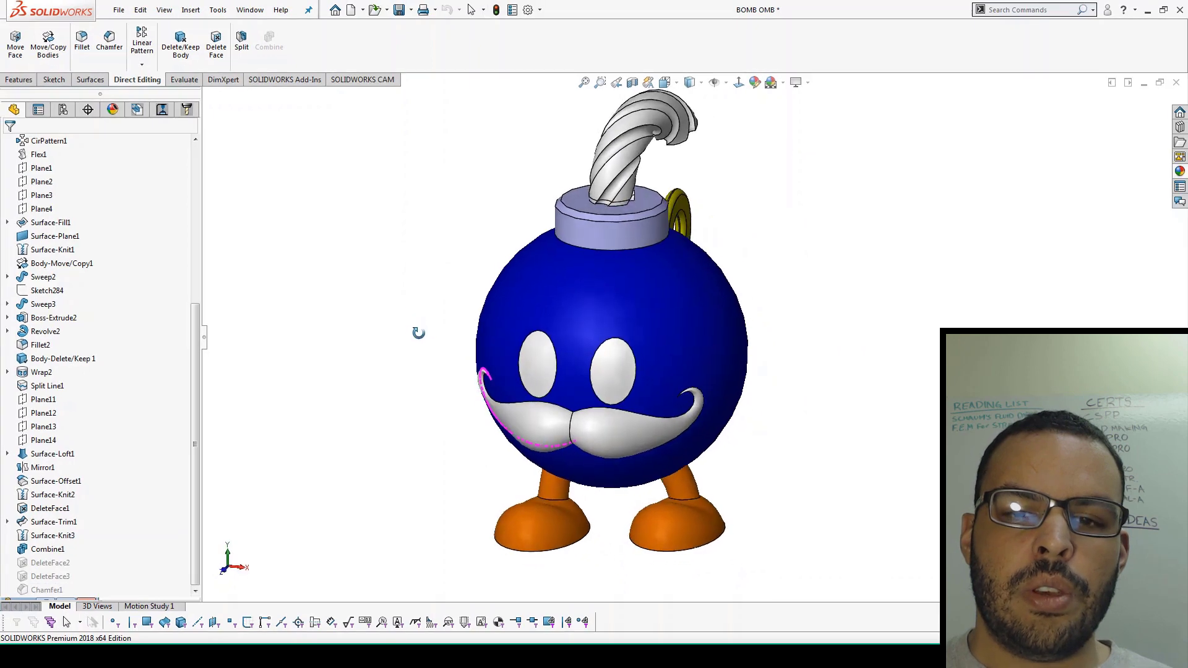
# Step: Cycle through the RED, GREEN and PINK configurations to compare their mustaches, and reactivate BLUE
pyautogui.click(58, 113)
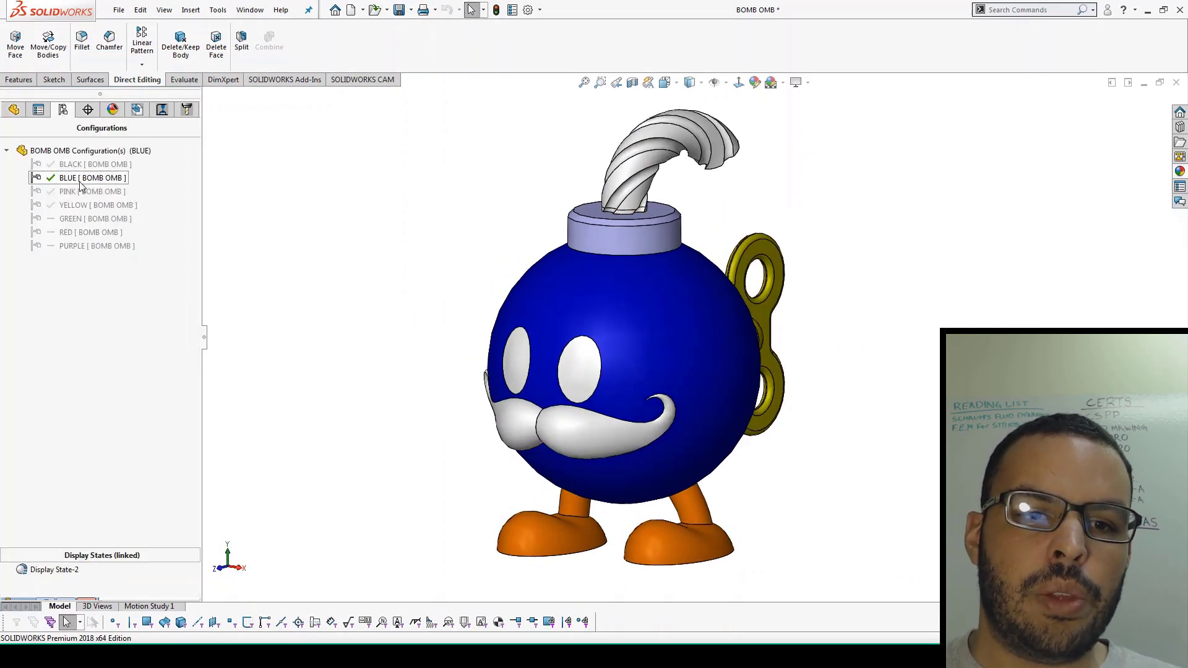
pyautogui.doubleClick(87, 232)
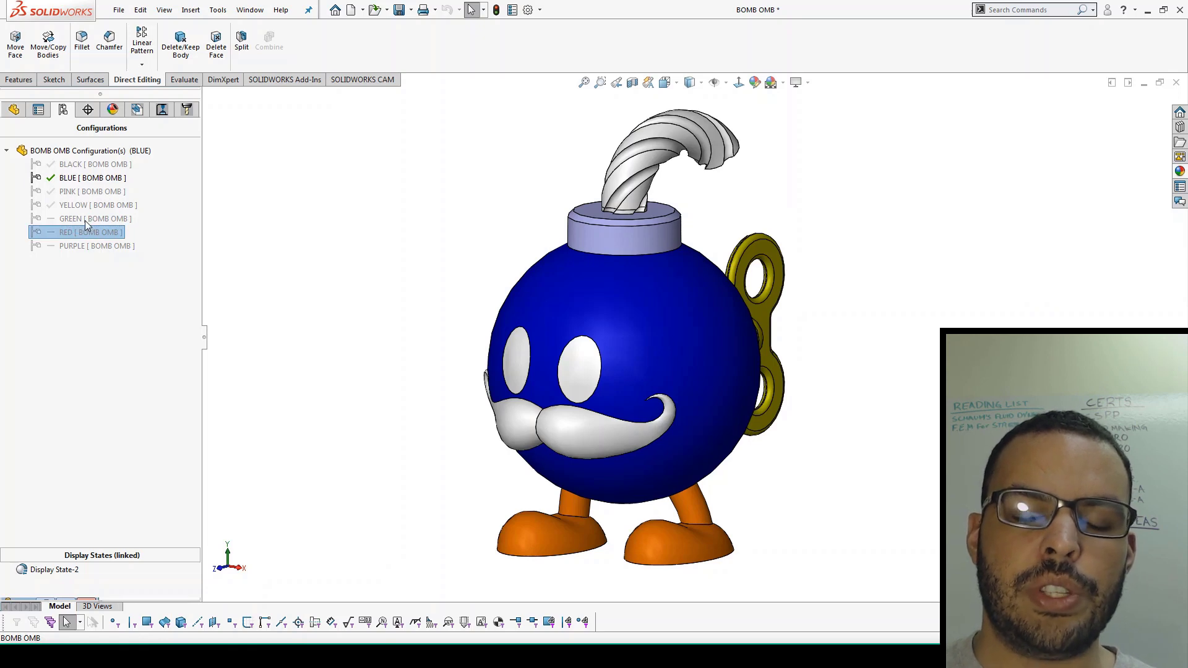
pyautogui.click(85, 220)
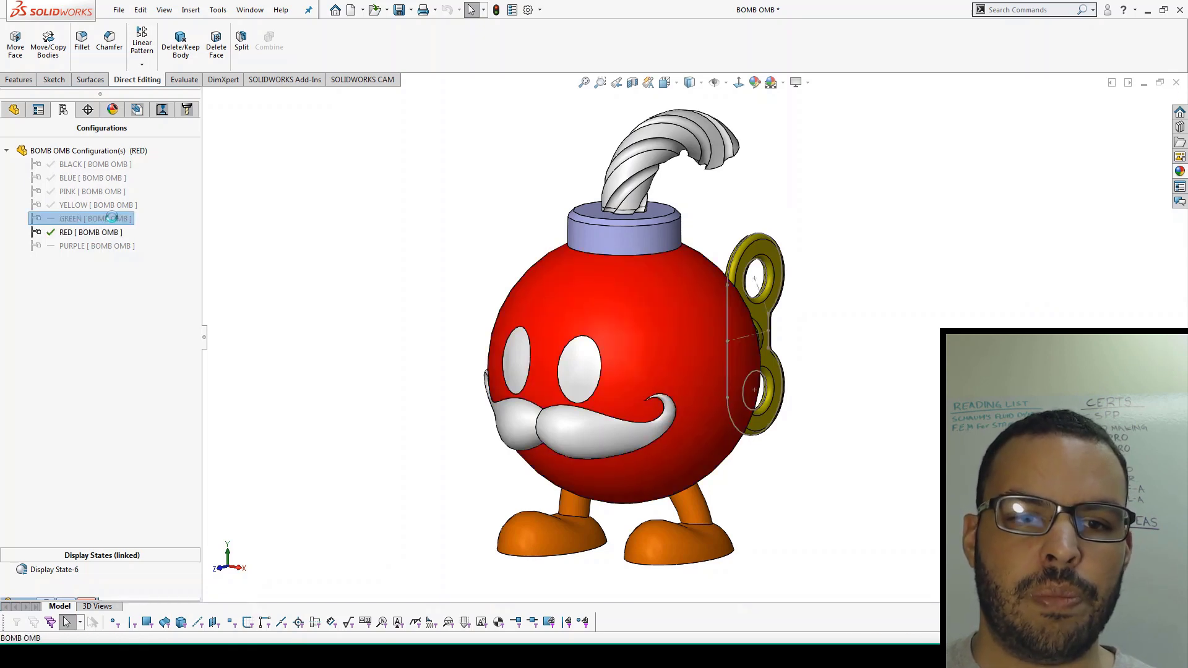
pyautogui.click(69, 192)
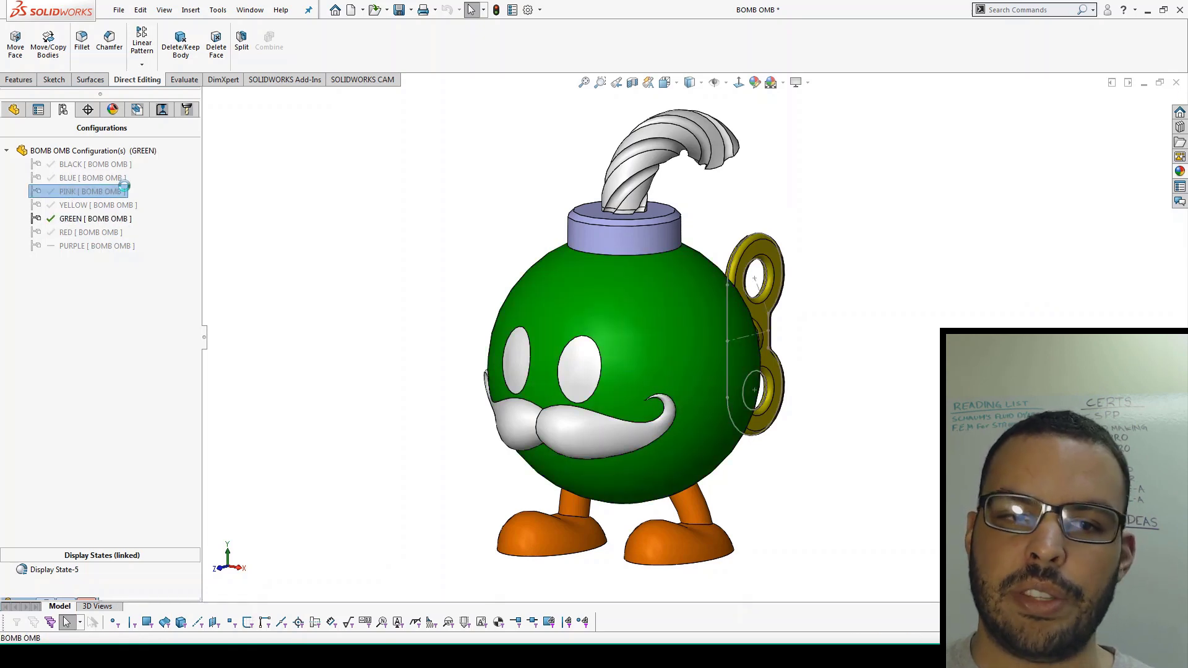
pyautogui.click(94, 179)
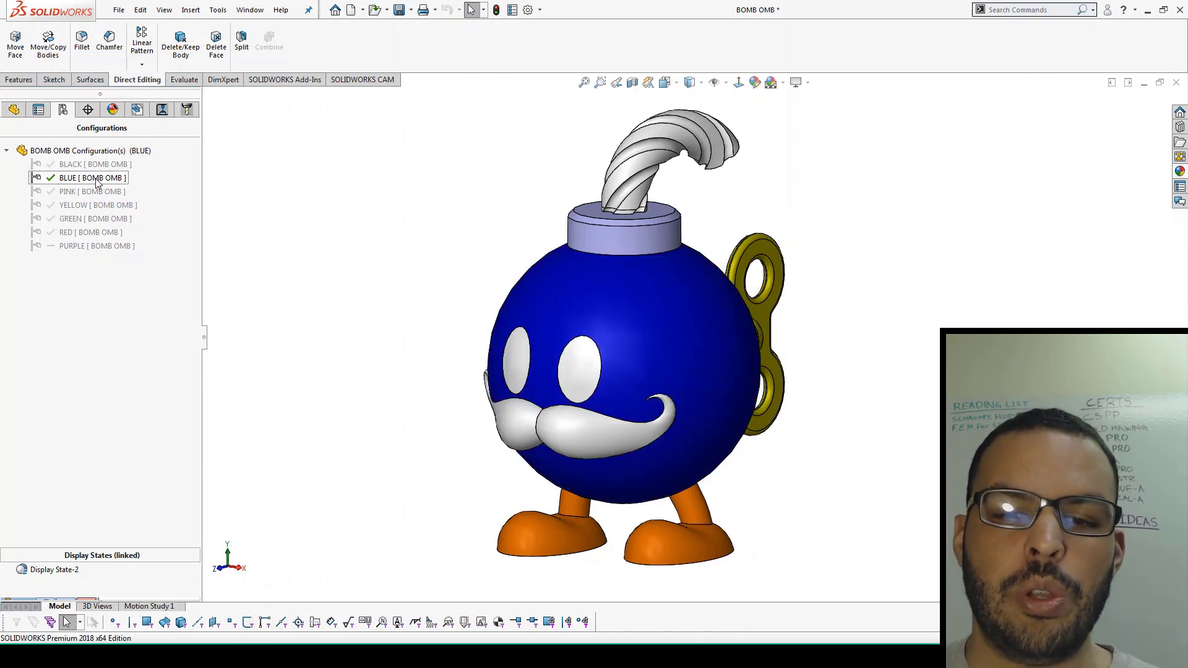
pyautogui.moveTo(346, 323)
pyautogui.mouseDown(button='middle')
pyautogui.moveTo(402, 318)
pyautogui.moveTo(366, 325)
pyautogui.mouseUp(button='middle')
pyautogui.moveTo(420, 283); pyautogui.dragTo(386, 291, button='middle')
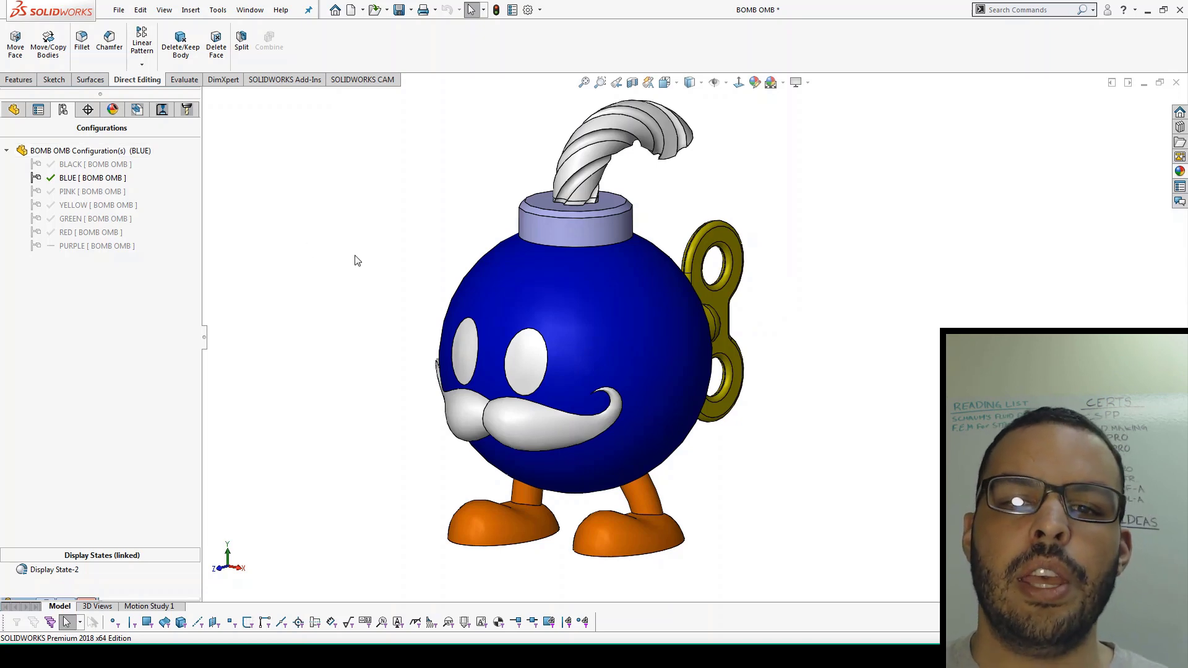
# Step: Display the dimensions of the cap's Boss-Extrude1 in the BLUE configuration and examine them from the front and above
pyautogui.click(576, 241)
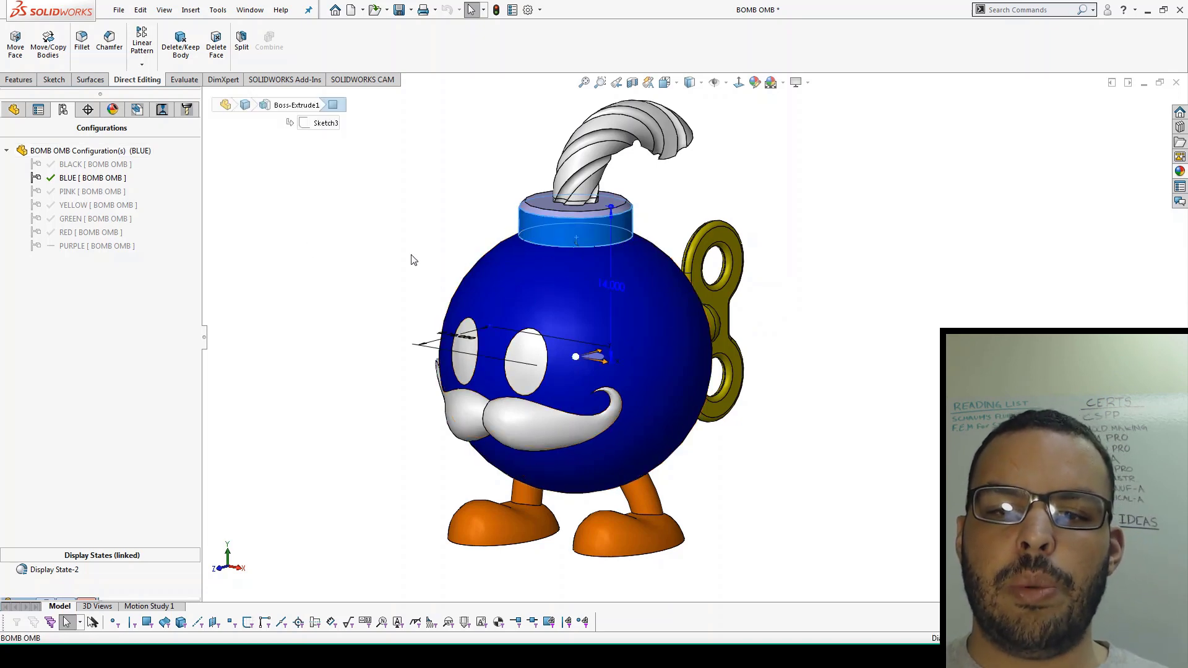
pyautogui.moveTo(411, 257); pyautogui.dragTo(432, 439, button='middle')
pyautogui.hotkey('ctrl', '1')
pyautogui.scroll(-3, 476, 225)
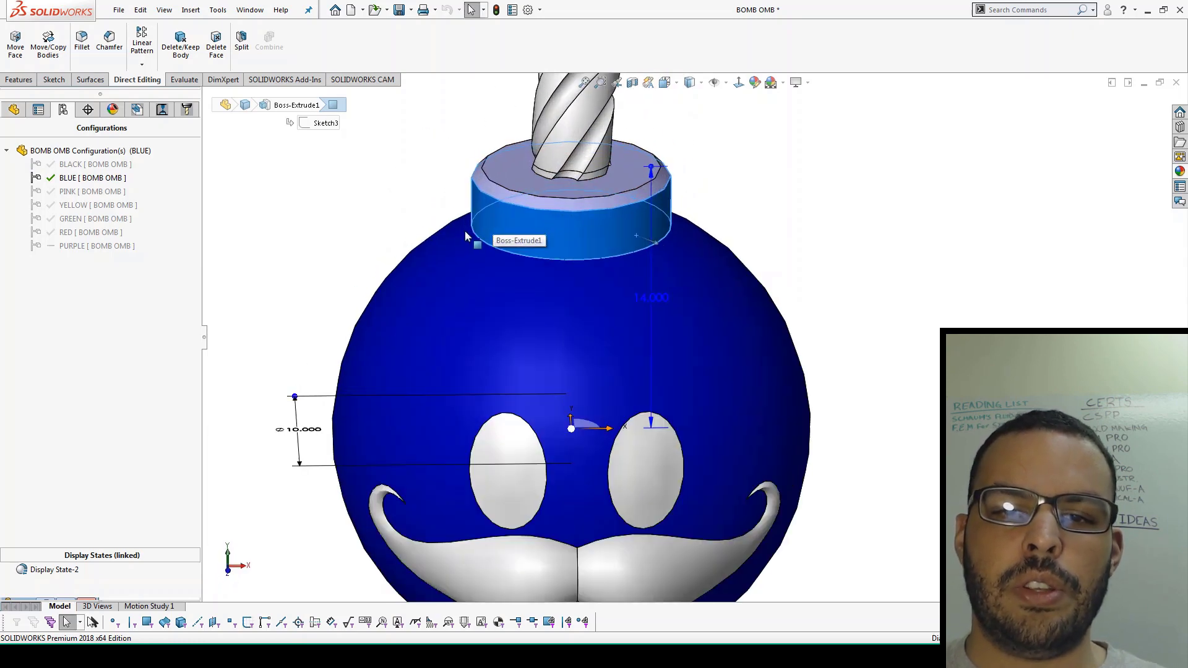
pyautogui.moveTo(461, 233); pyautogui.dragTo(308, 366, button='middle')
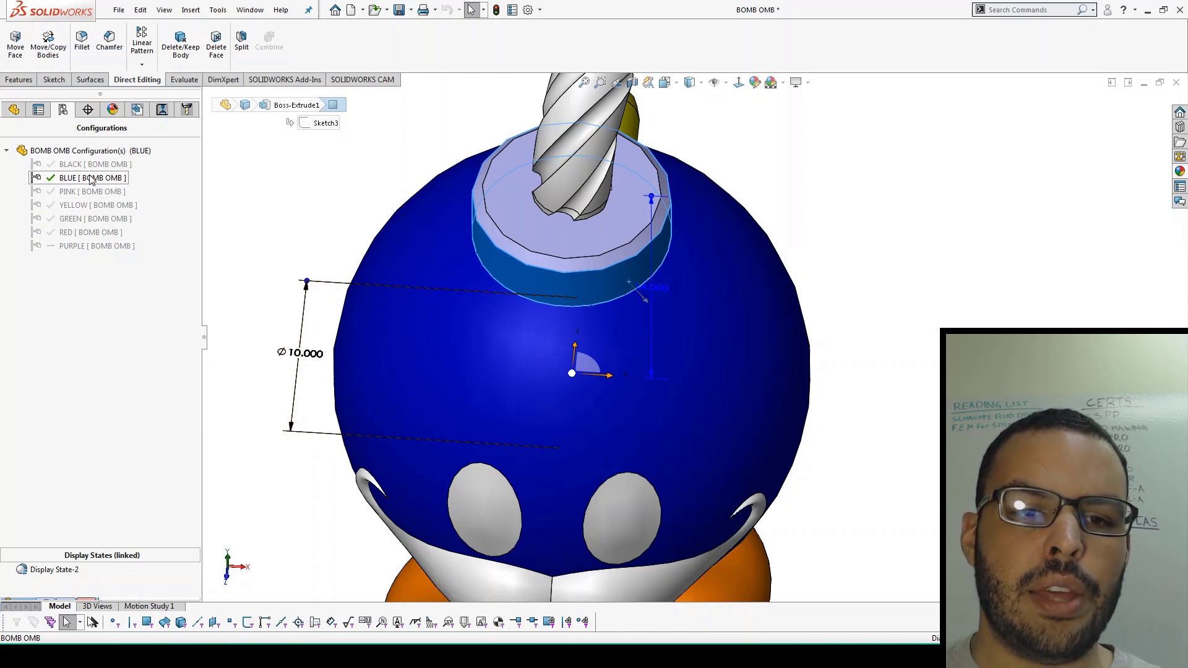
pyautogui.click(286, 226)
pyautogui.scroll(2, 322, 248)
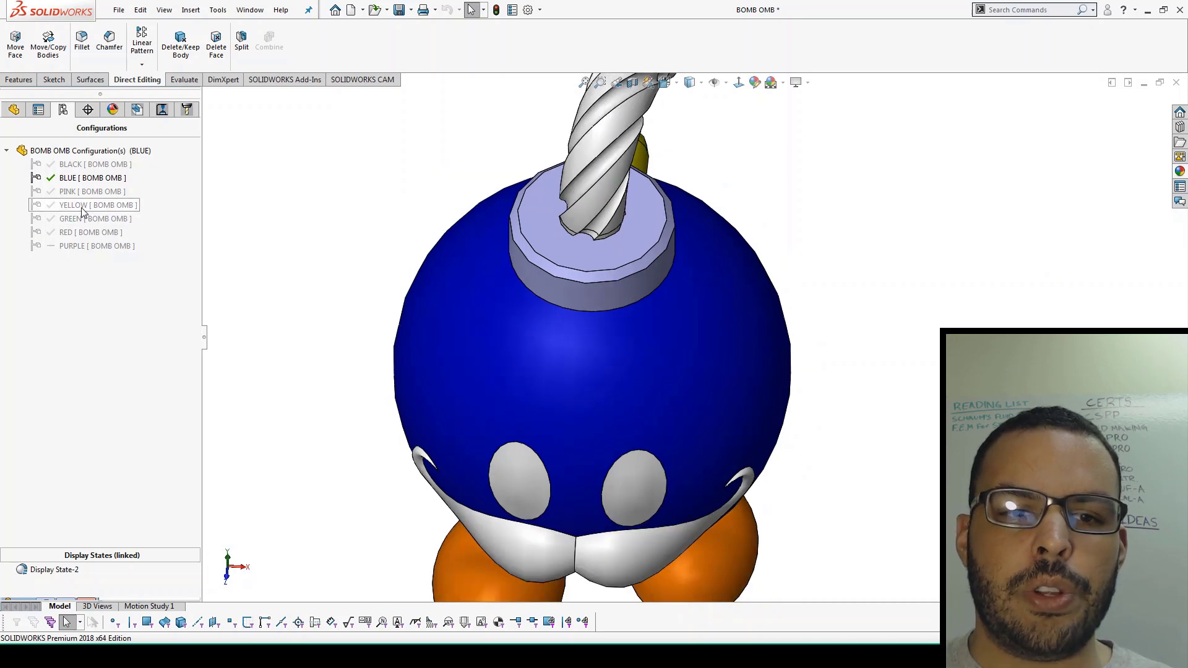
# Step: Activate the YELLOW configuration and open Sketch3 of the cap's Boss-Extrude1 for editing
pyautogui.click(126, 207)
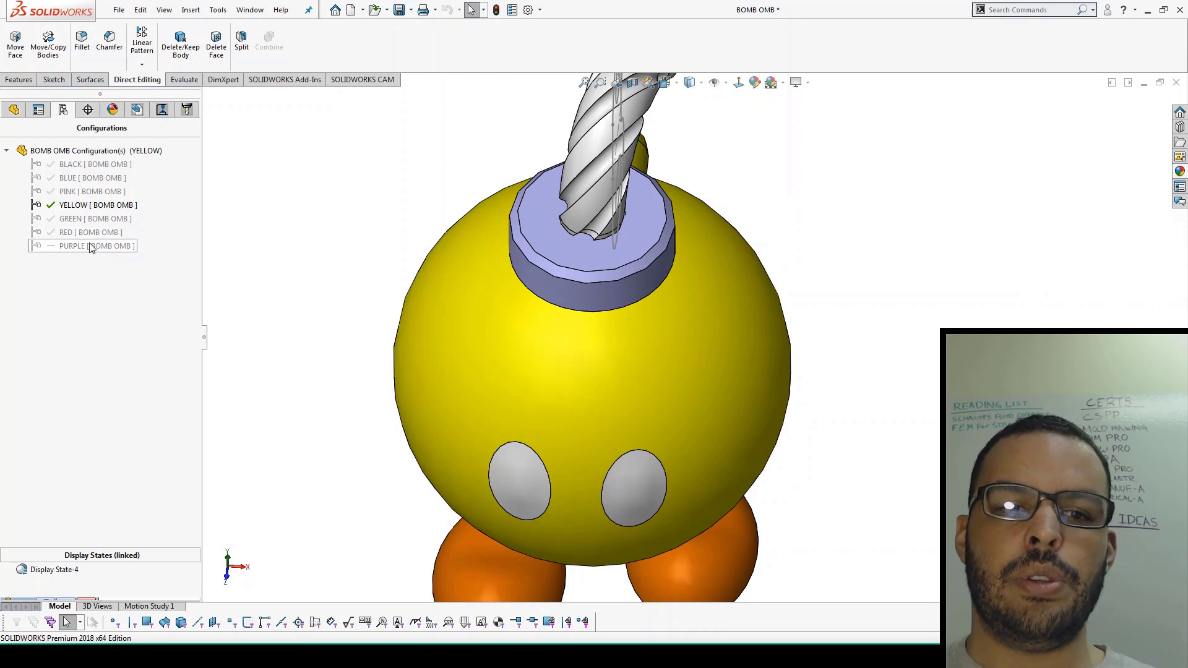
pyautogui.click(19, 112)
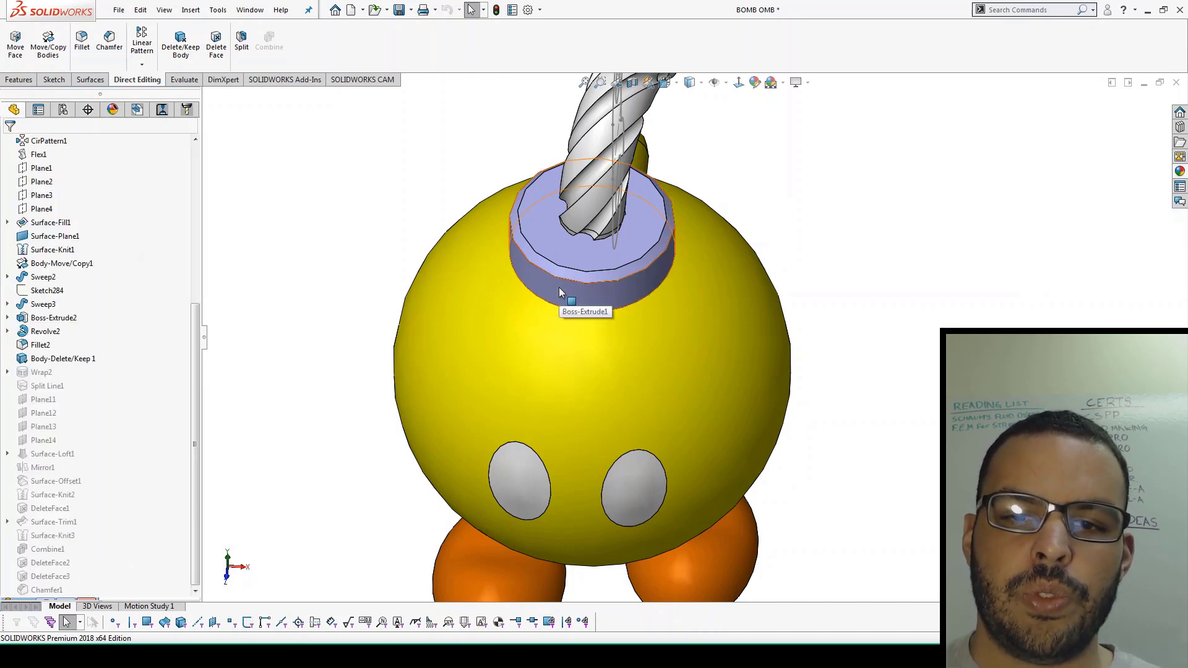
pyautogui.scroll(6, 147, 431)
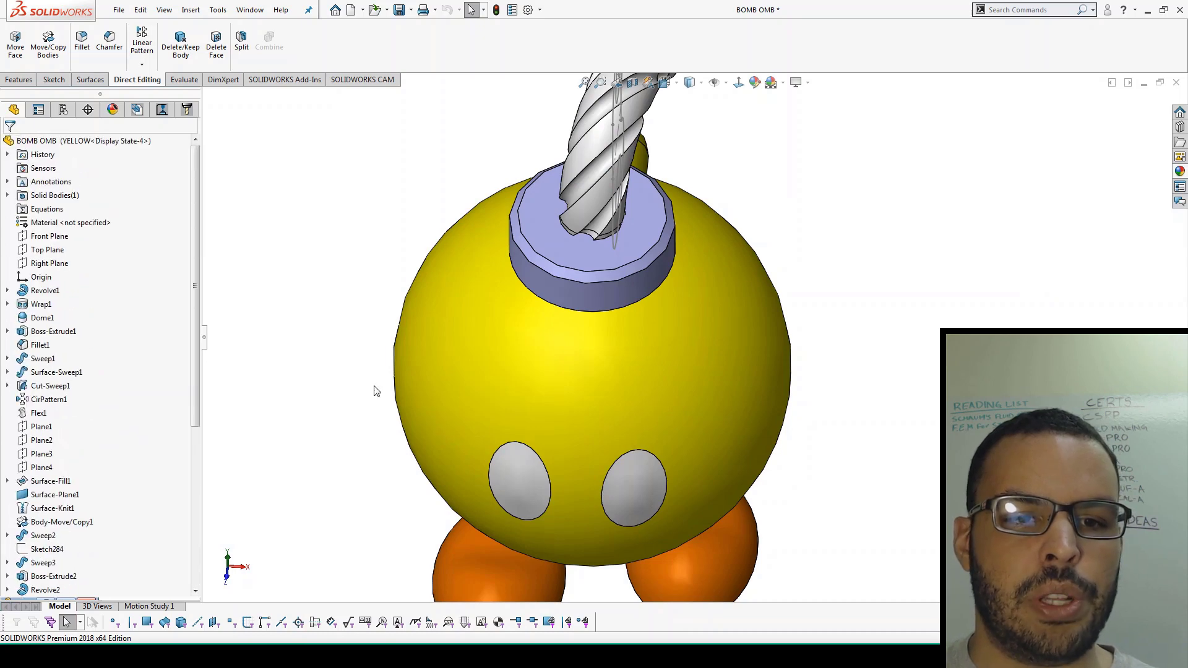
pyautogui.doubleClick(563, 295)
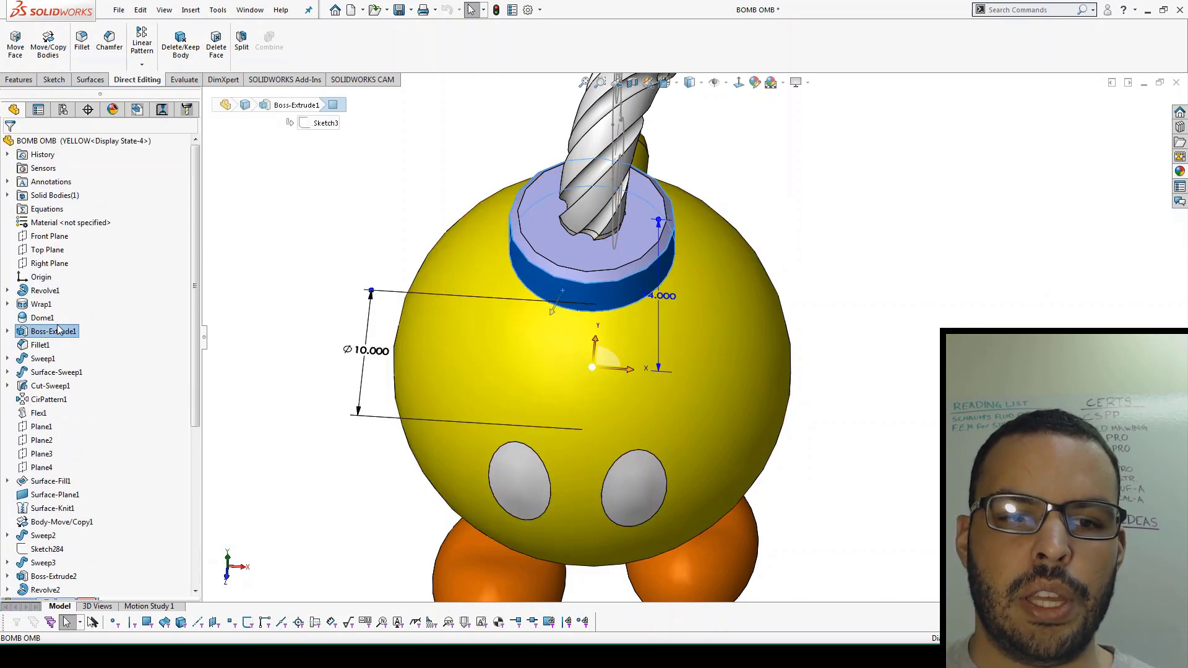
pyautogui.click(7, 331)
pyautogui.click(55, 345)
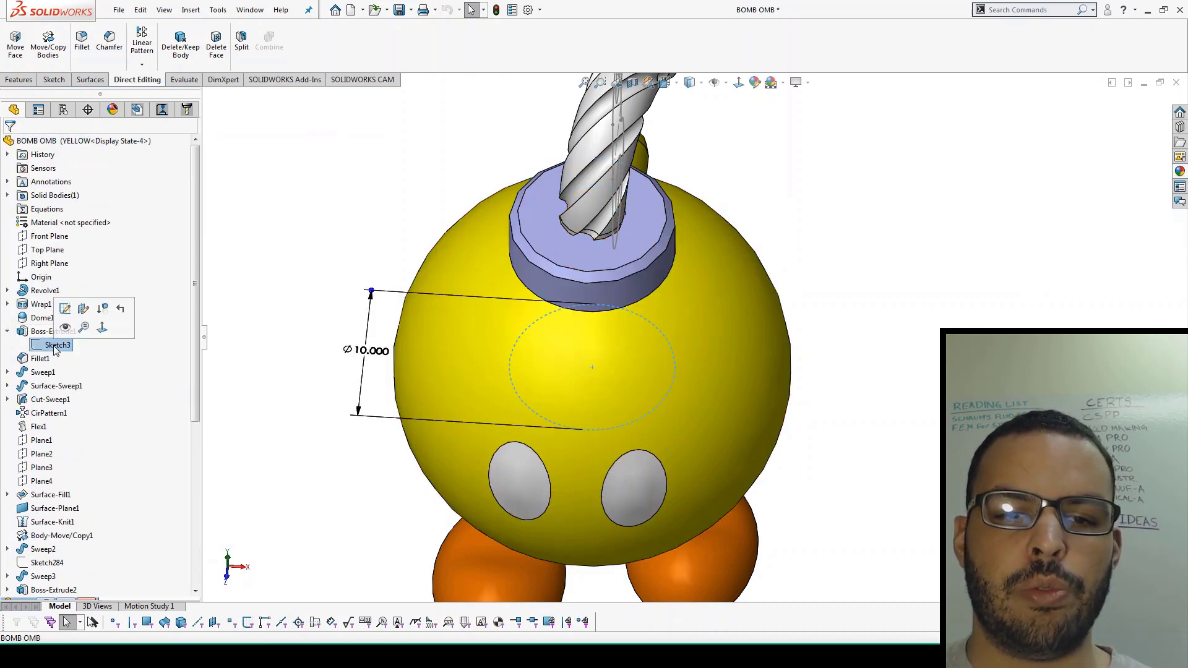
pyautogui.click(65, 309)
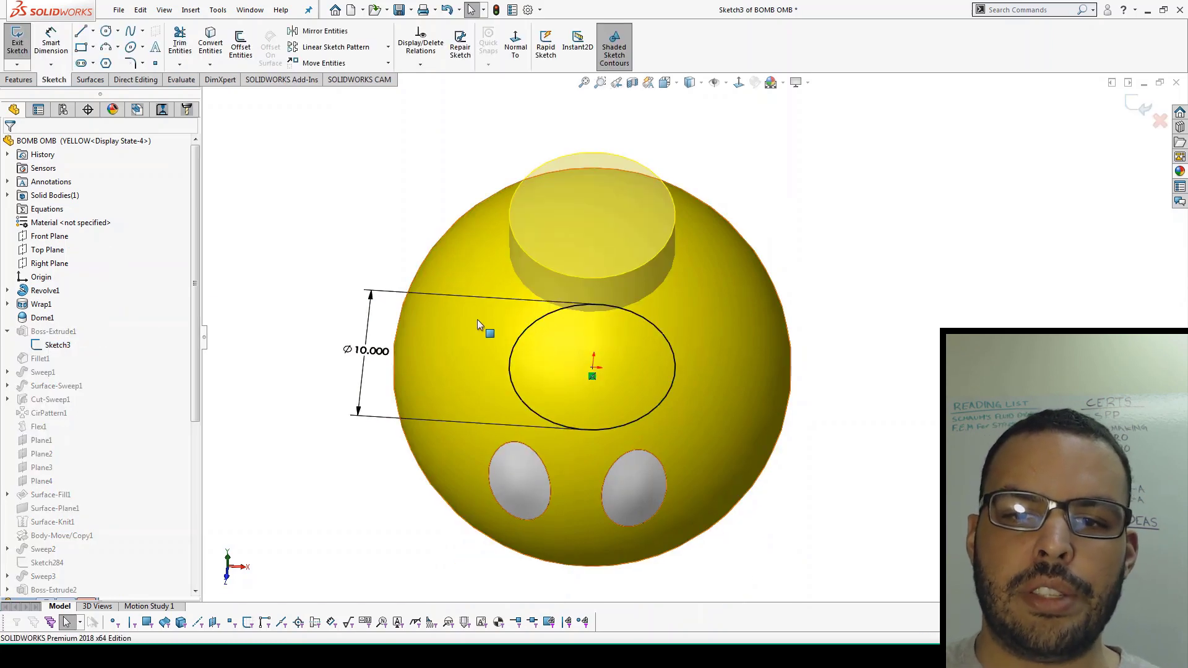
pyautogui.moveTo(475, 334); pyautogui.dragTo(490, 360, button='middle')
pyautogui.scroll(-2, 382, 374)
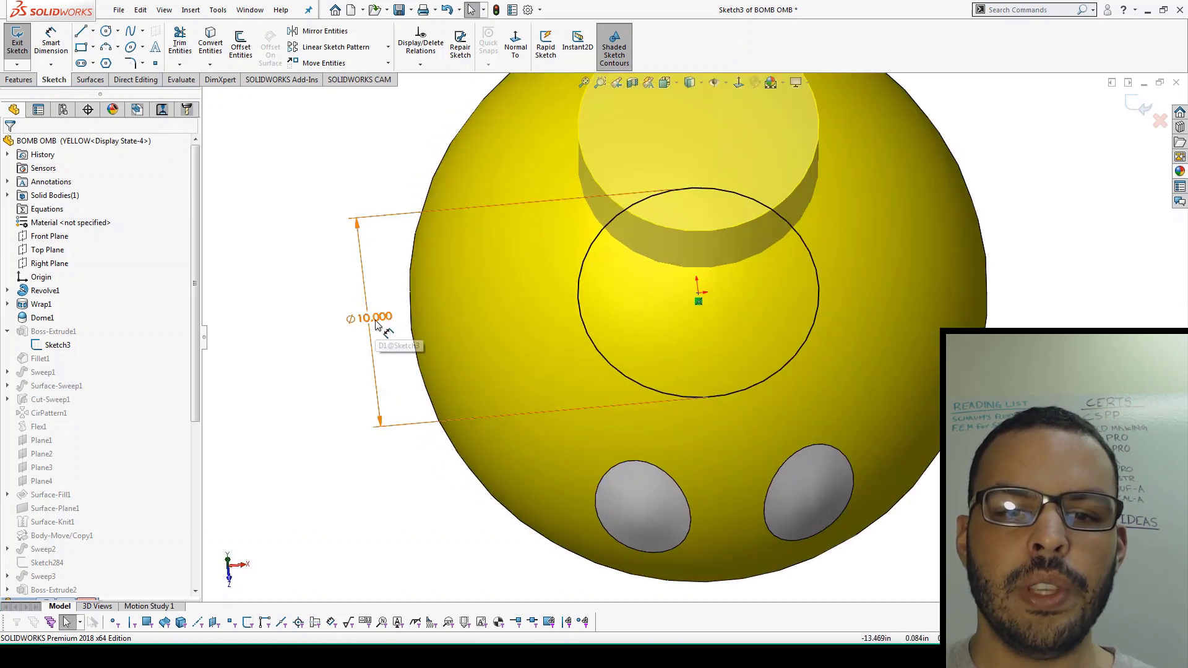
# Step: Specify YELLOW, GREEN, RED and PURPLE as the configurations to which the cap circle's diameter change applies
pyautogui.doubleClick(375, 325)
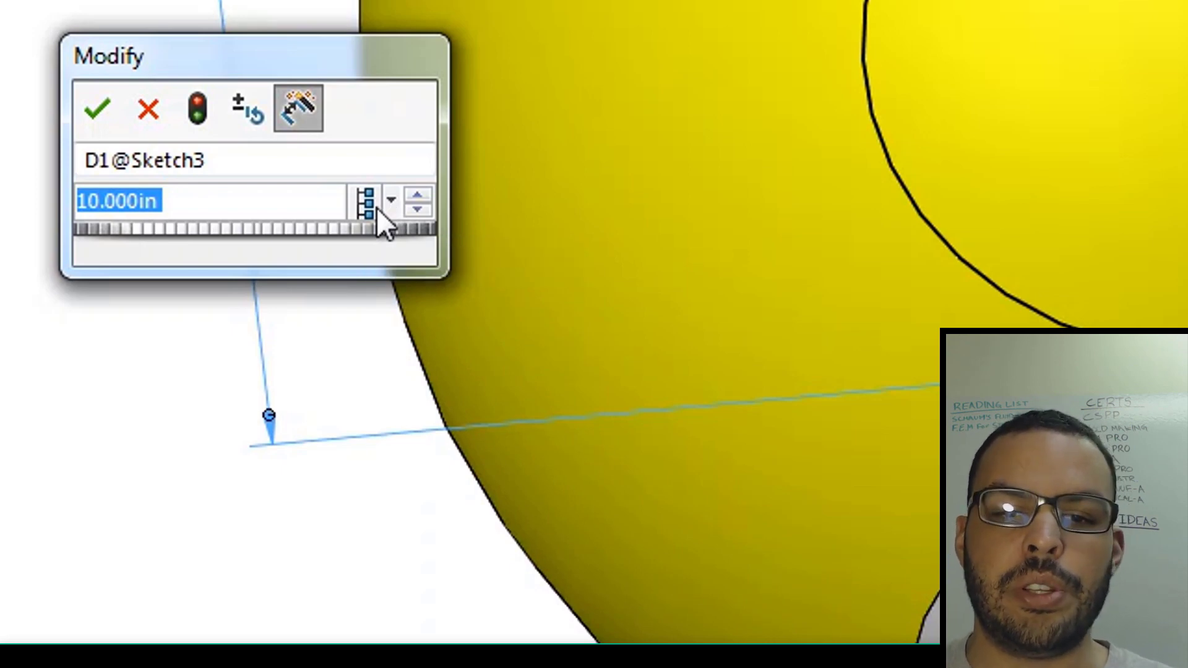
pyautogui.click(399, 203)
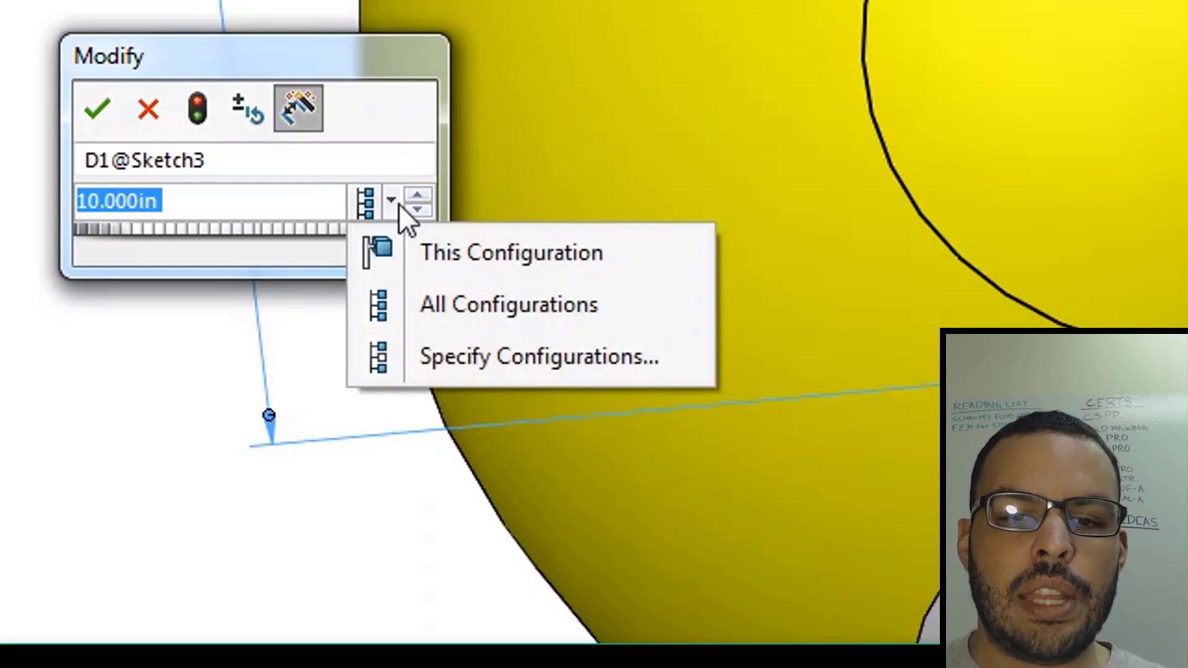
pyautogui.click(504, 265)
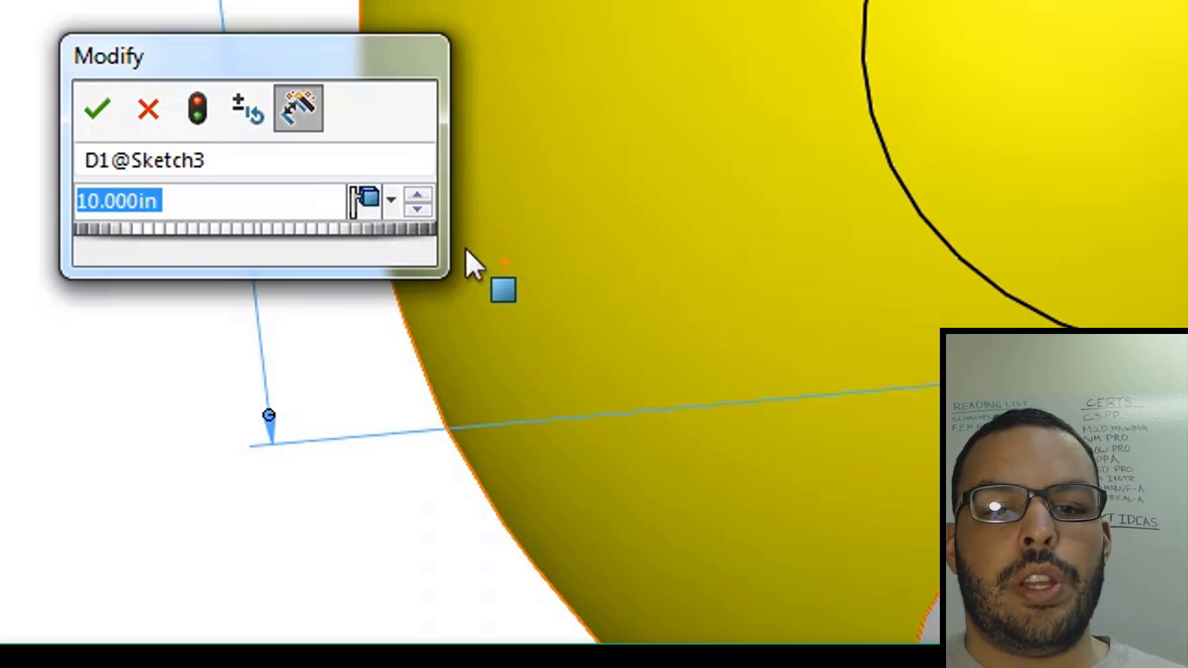
pyautogui.click(392, 202)
pyautogui.click(417, 353)
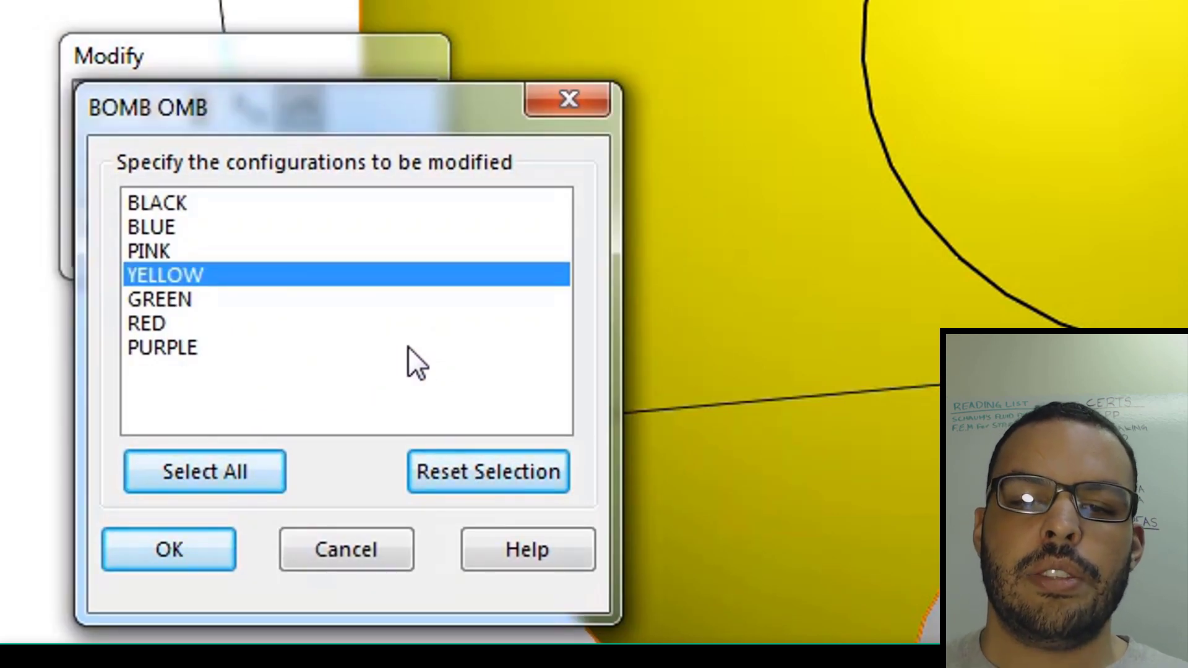
pyautogui.keyDown('ctrl'); pyautogui.click(181, 309); pyautogui.keyUp('ctrl')
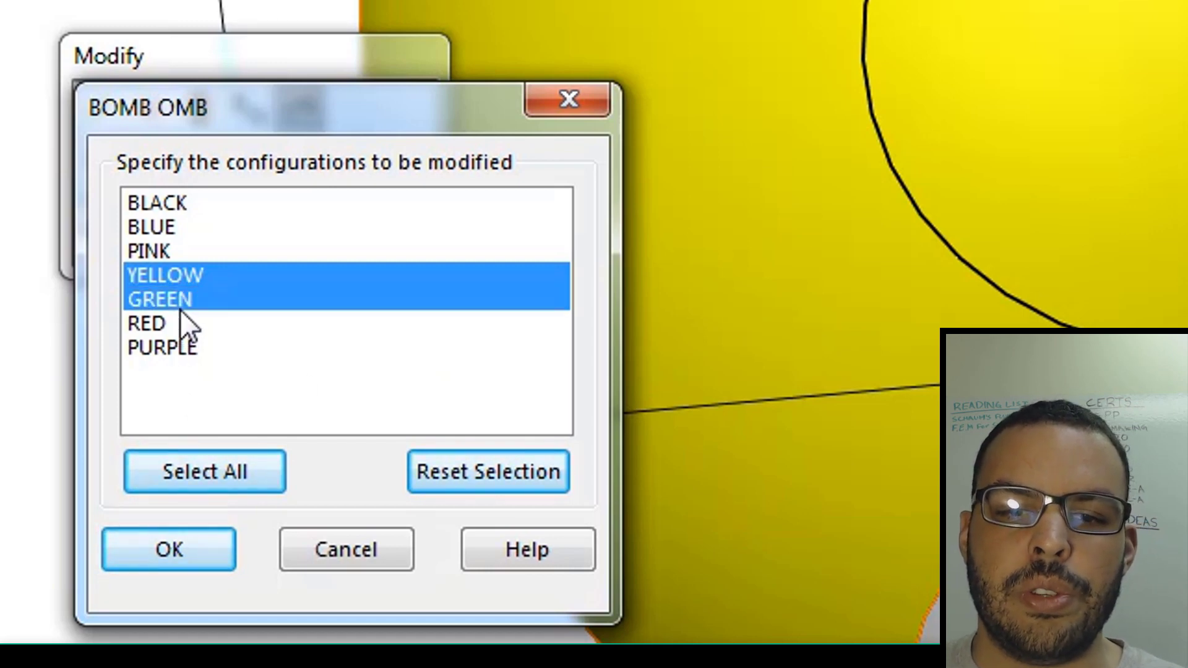
pyautogui.keyDown('ctrl'); pyautogui.click(173, 325); pyautogui.keyUp('ctrl')
pyautogui.keyDown('ctrl'); pyautogui.click(176, 344); pyautogui.keyUp('ctrl')
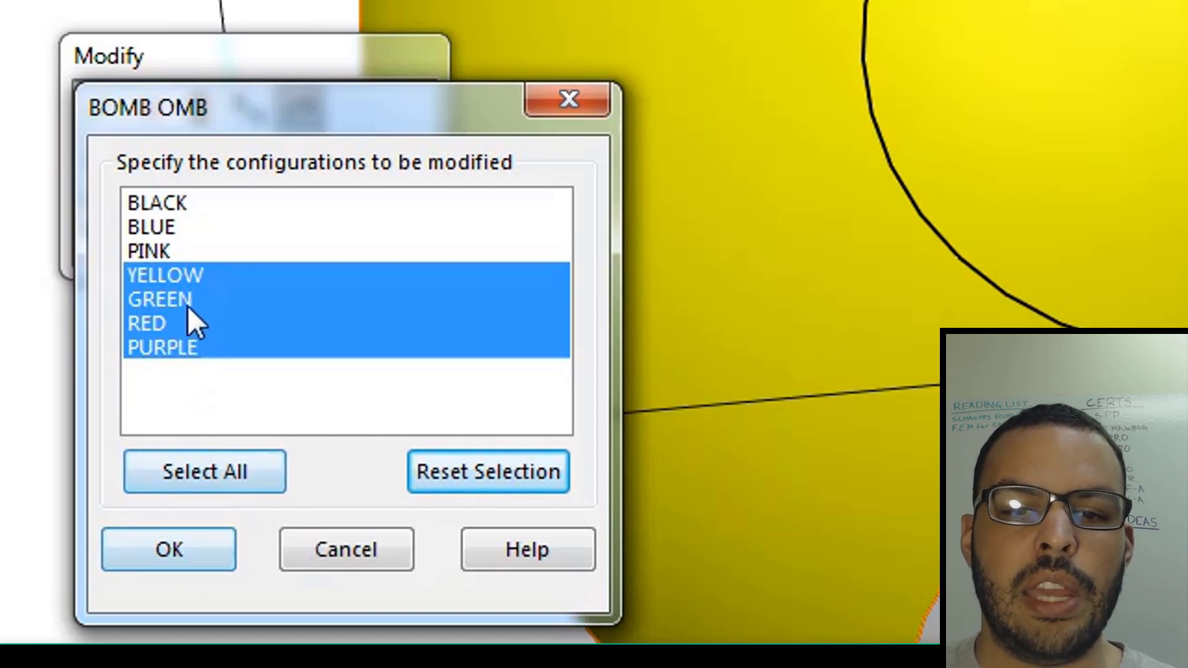
pyautogui.keyDown('ctrl'); pyautogui.click(187, 277); pyautogui.keyUp('ctrl')
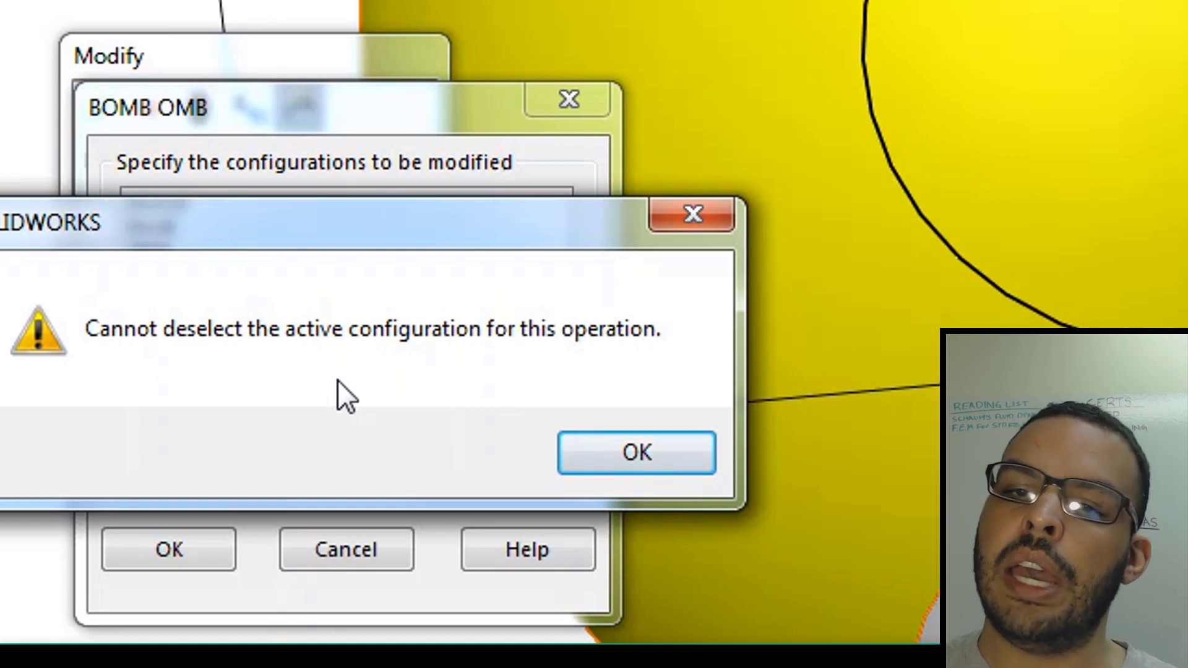
pyautogui.click(632, 452)
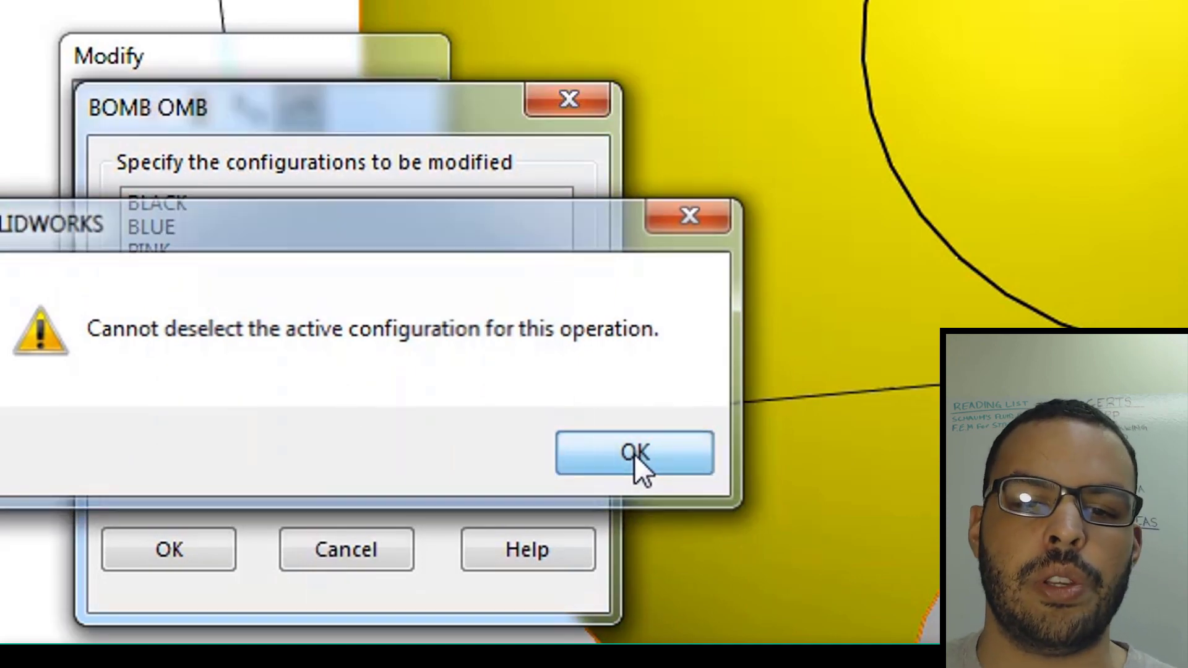
pyautogui.click(199, 547)
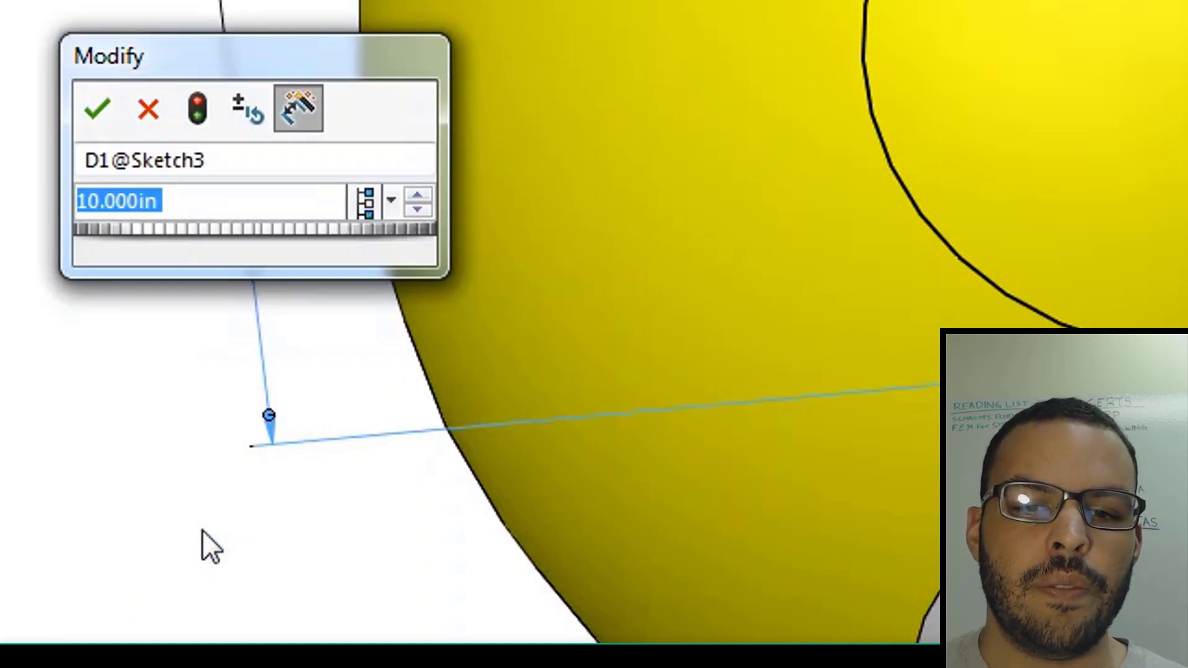
# Step: Set the cap circle's diameter to 12 in for the specified configurations and exit the sketch
pyautogui.write('12')
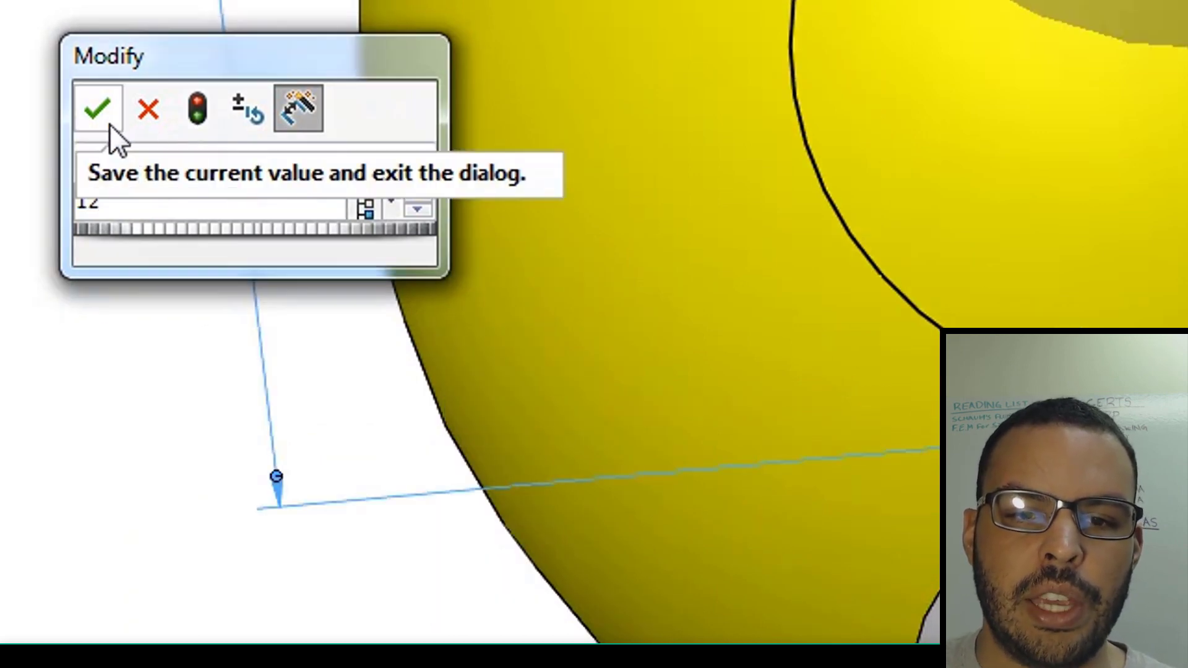
pyautogui.click(102, 117)
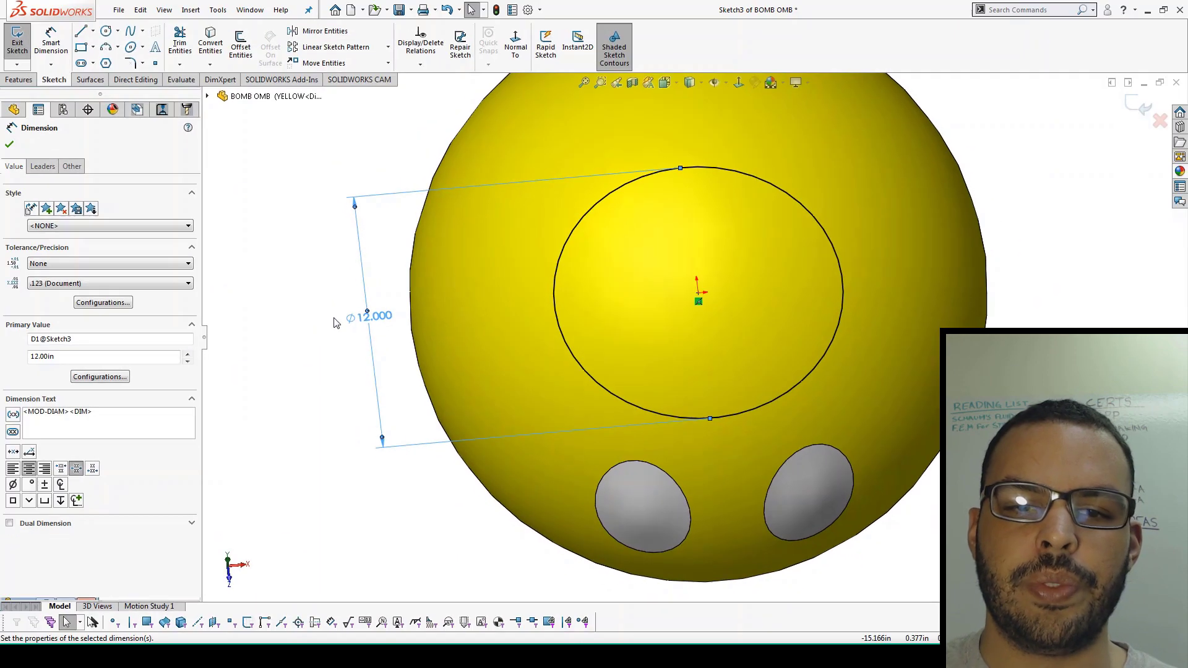
pyautogui.press('f')
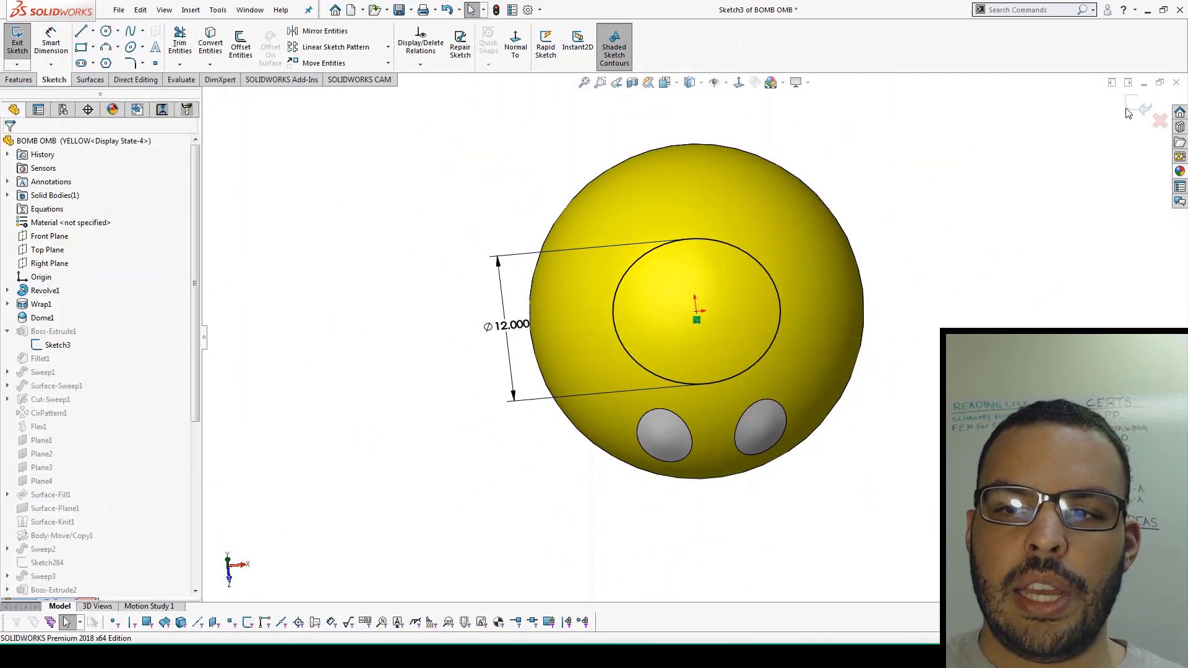
pyautogui.click(1141, 107)
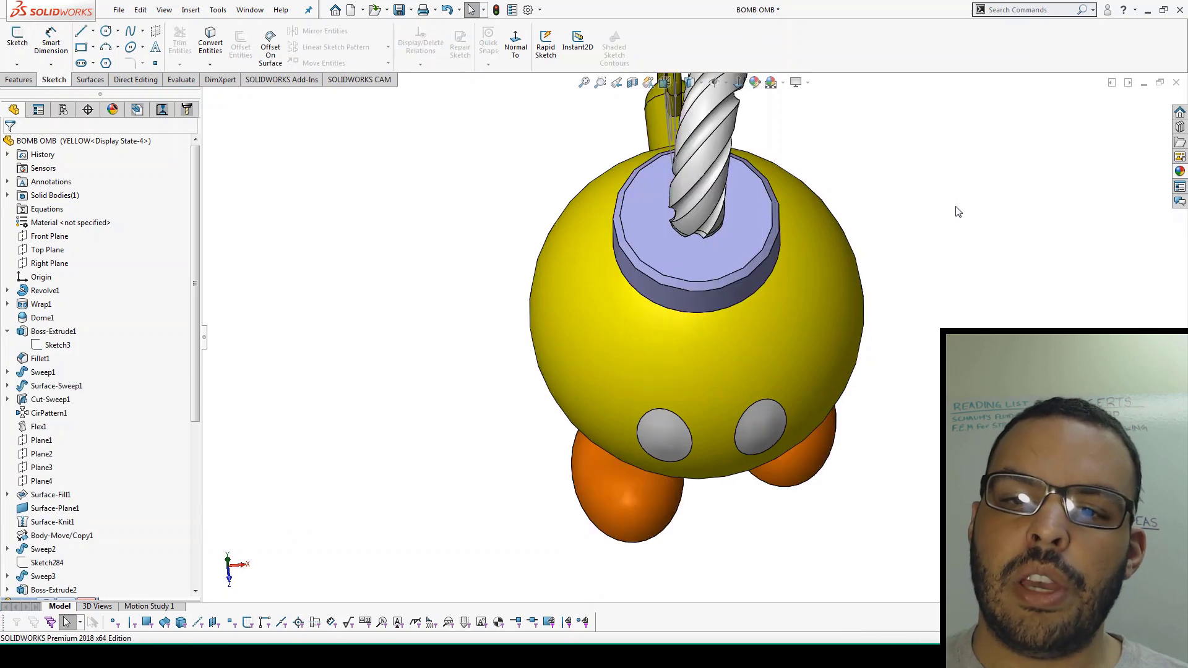
# Step: Hide the visible sketch of the wind-up key at the back of the yellow bomb
pyautogui.moveTo(979, 289); pyautogui.dragTo(843, 183, button='middle')
pyautogui.scroll(3, 924, 168)
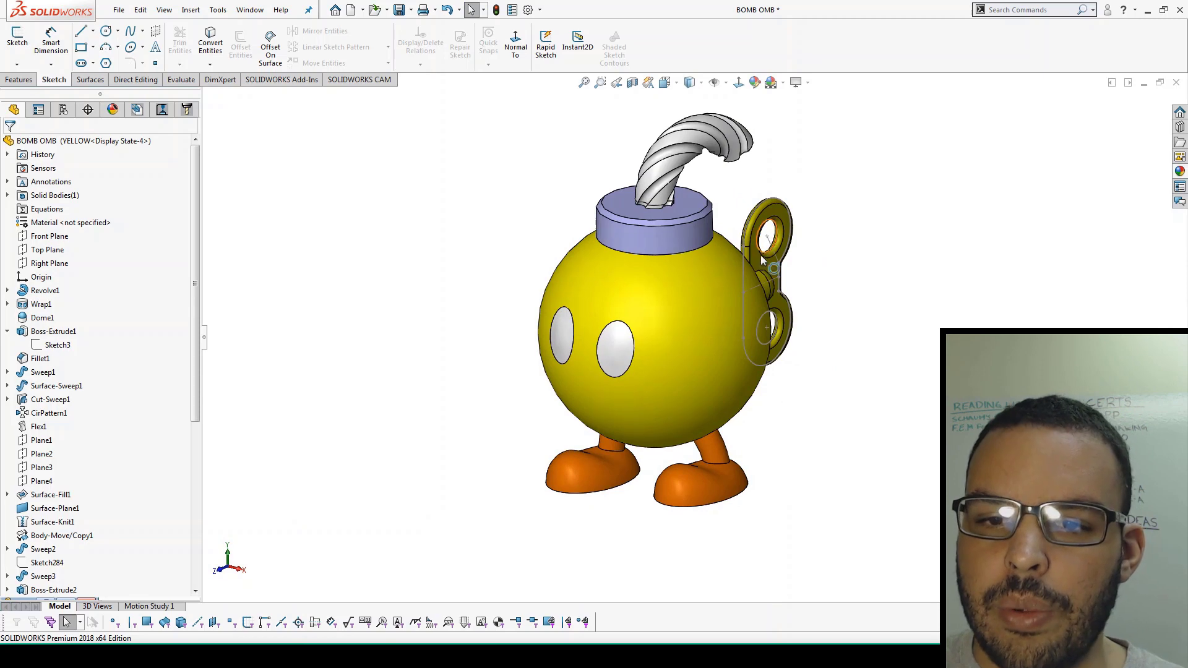
pyautogui.click(789, 309)
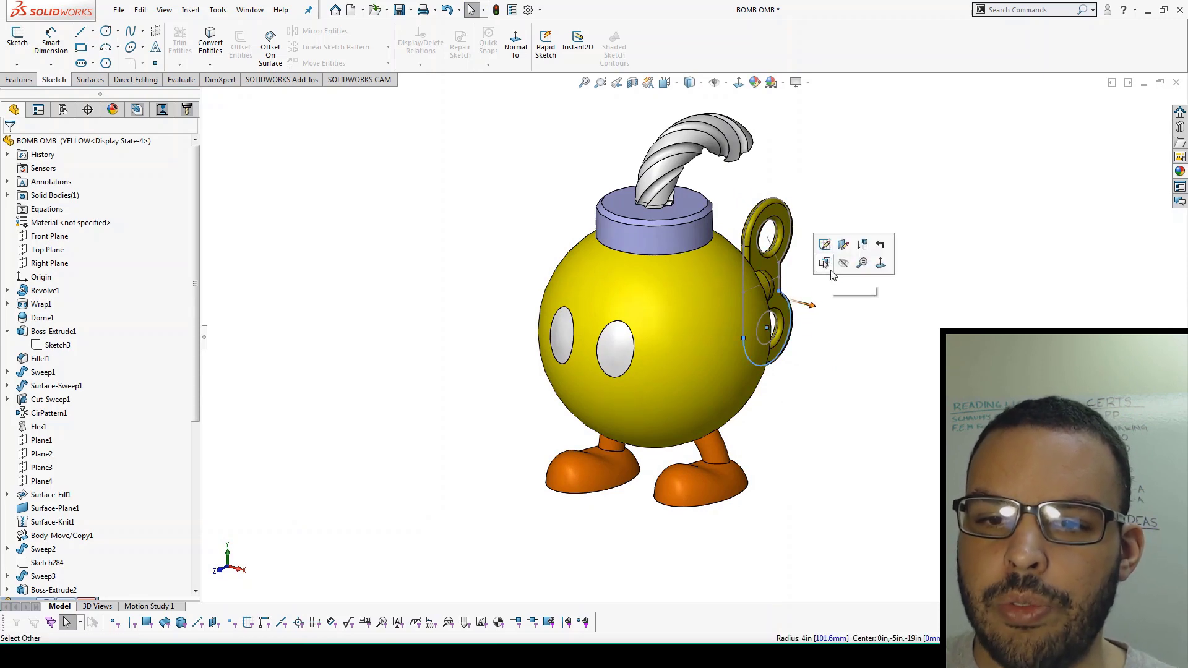
pyautogui.click(843, 268)
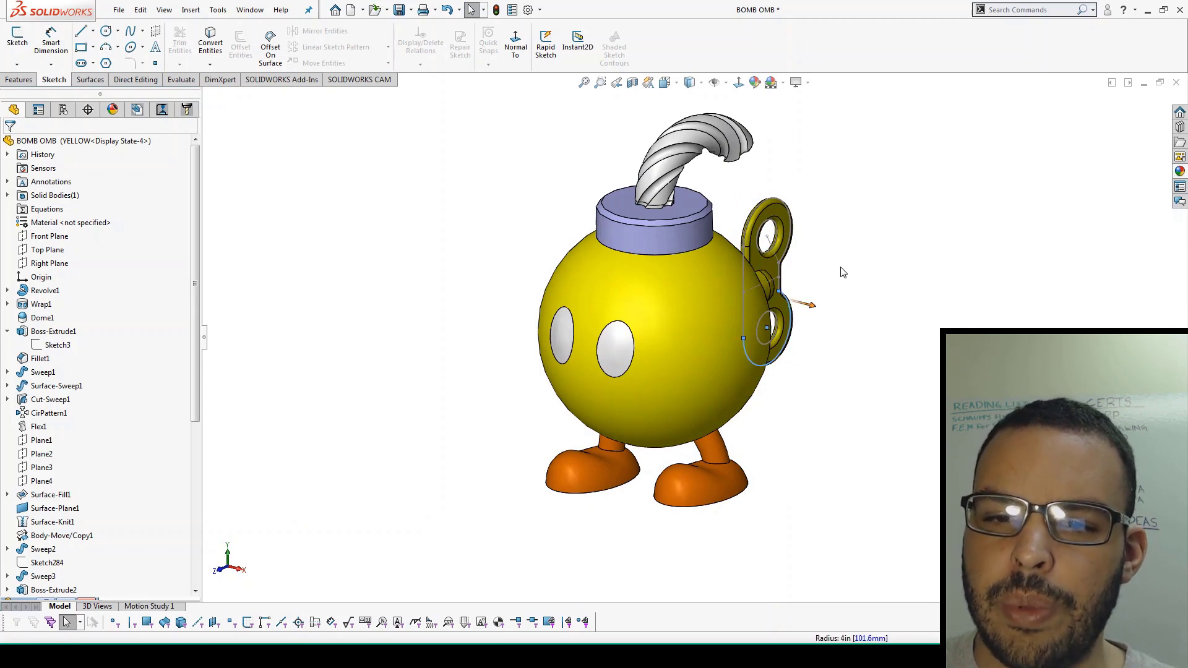
# Step: Activate the BLACK and PURPLE configurations in turn to compare their cap diameters
pyautogui.click(63, 109)
pyautogui.doubleClick(93, 164)
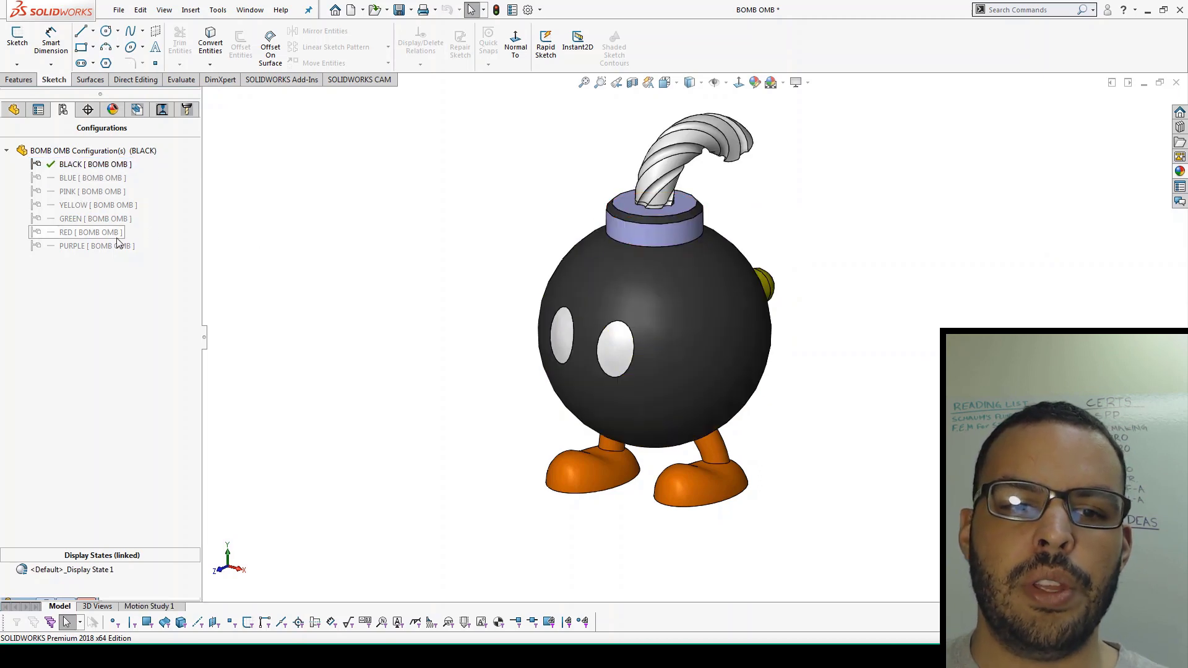
pyautogui.doubleClick(93, 246)
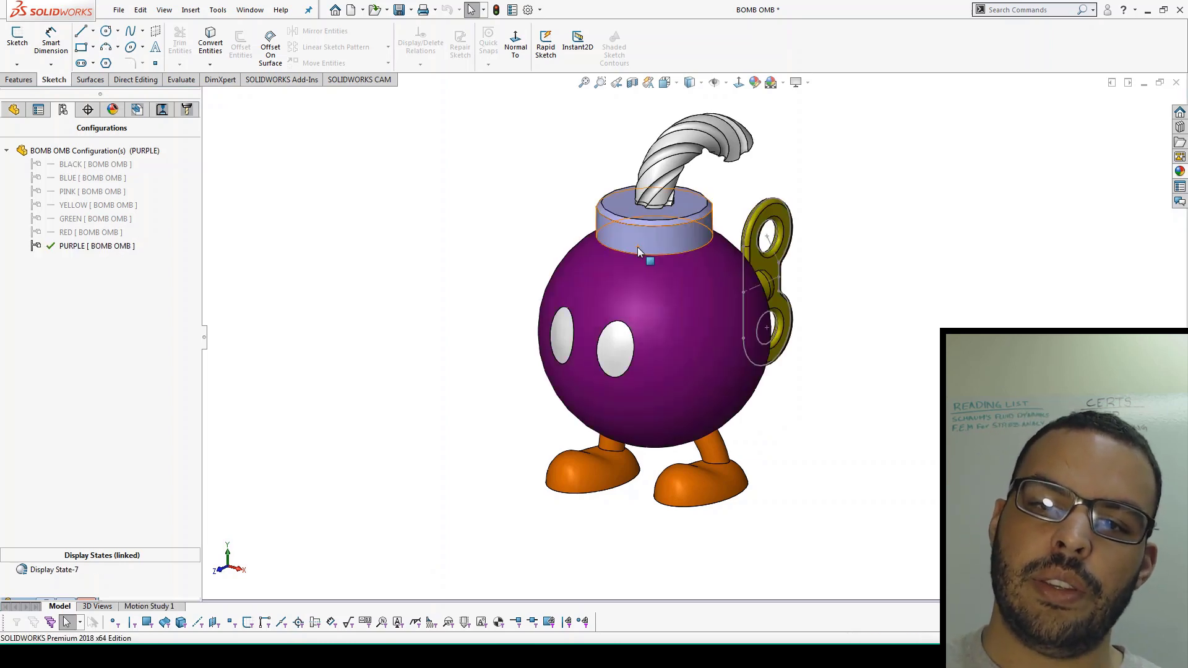
pyautogui.moveTo(695, 305); pyautogui.dragTo(865, 308, button='middle')
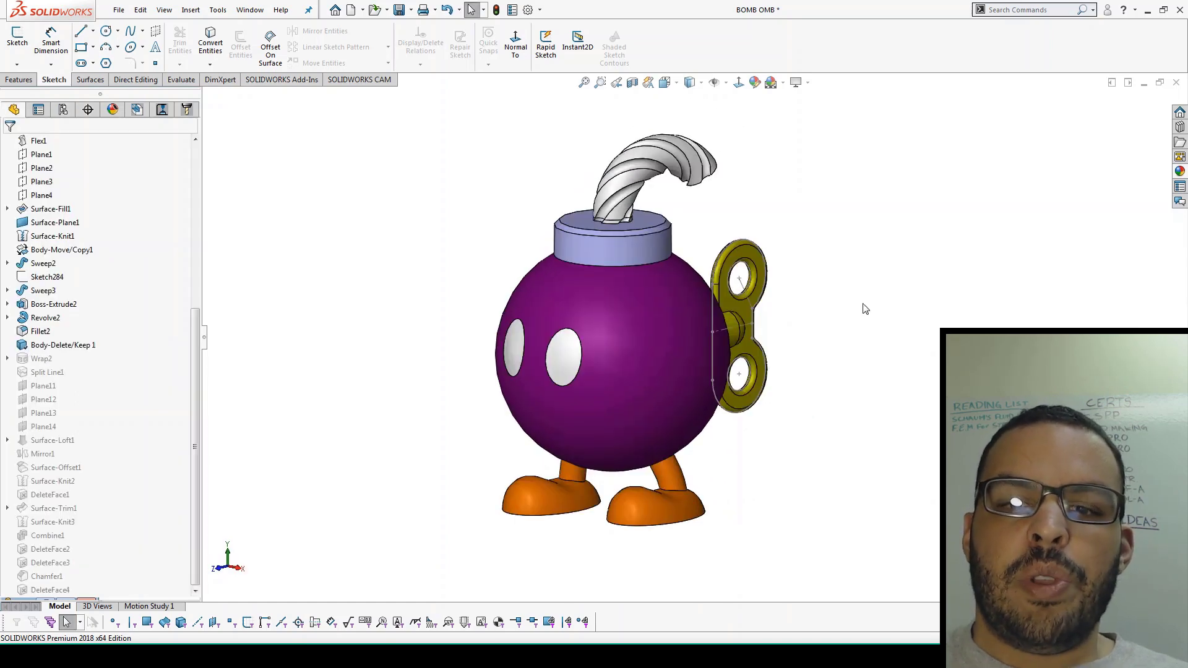